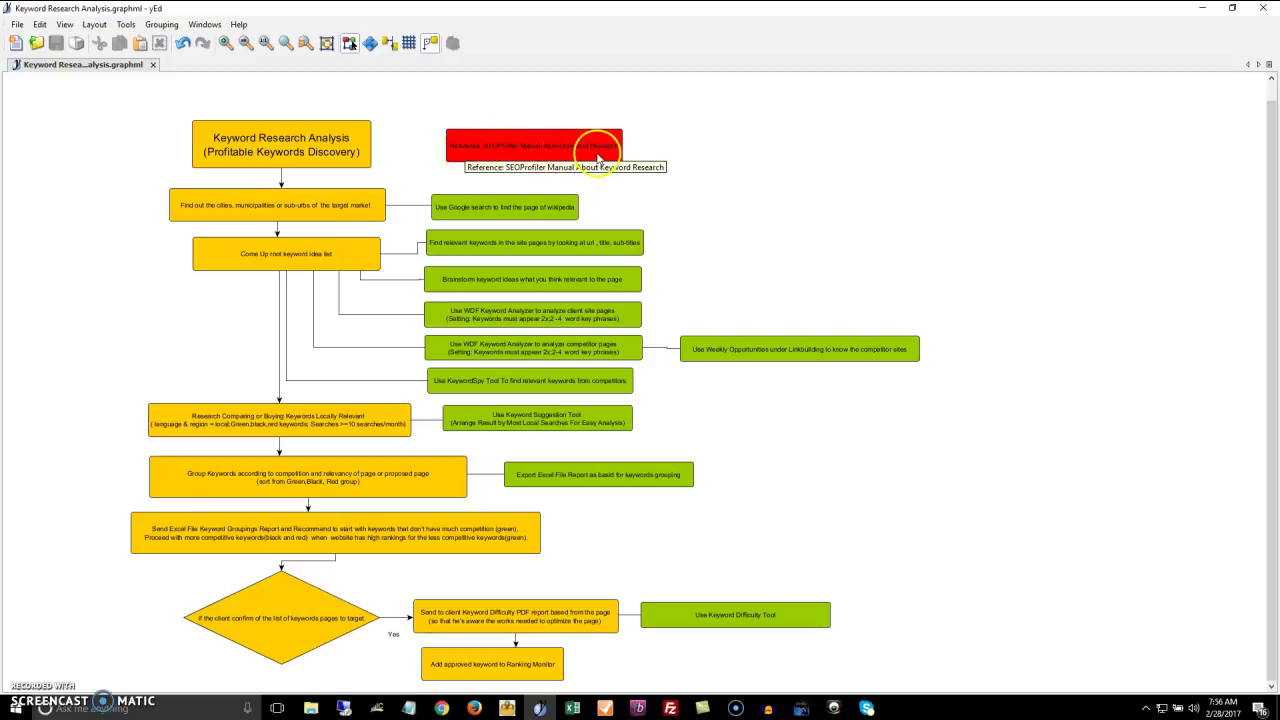
Switch to Chrome, open SEOprofiler's keyword Help & Instructions page, and return to the yEd flowchart.
left_click(430, 712)
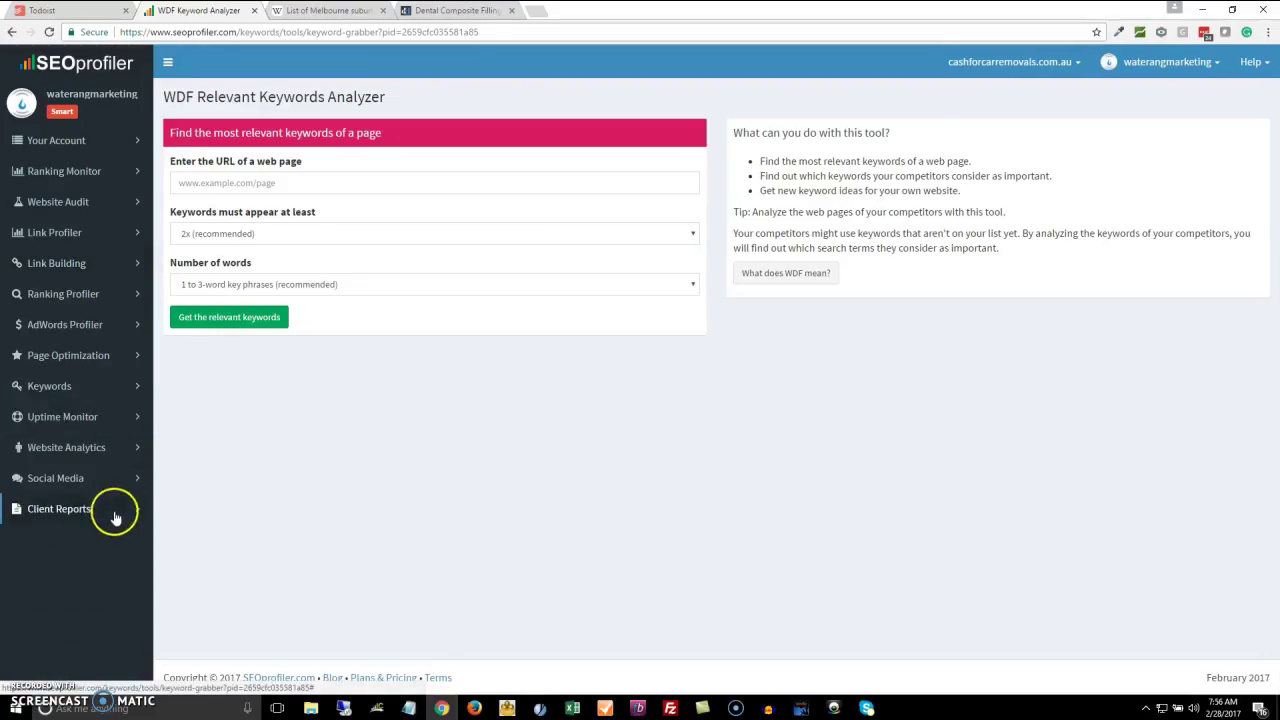
left_click(133, 387)
left_click(66, 514)
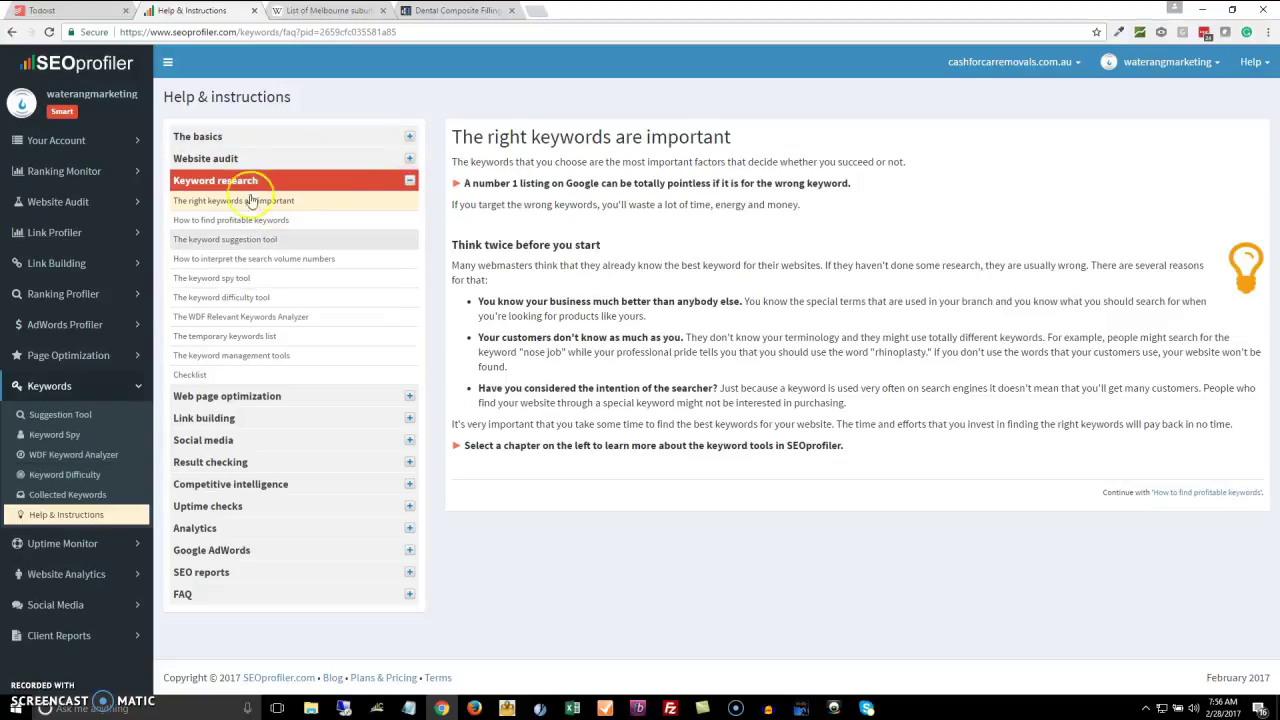
left_click(540, 708)
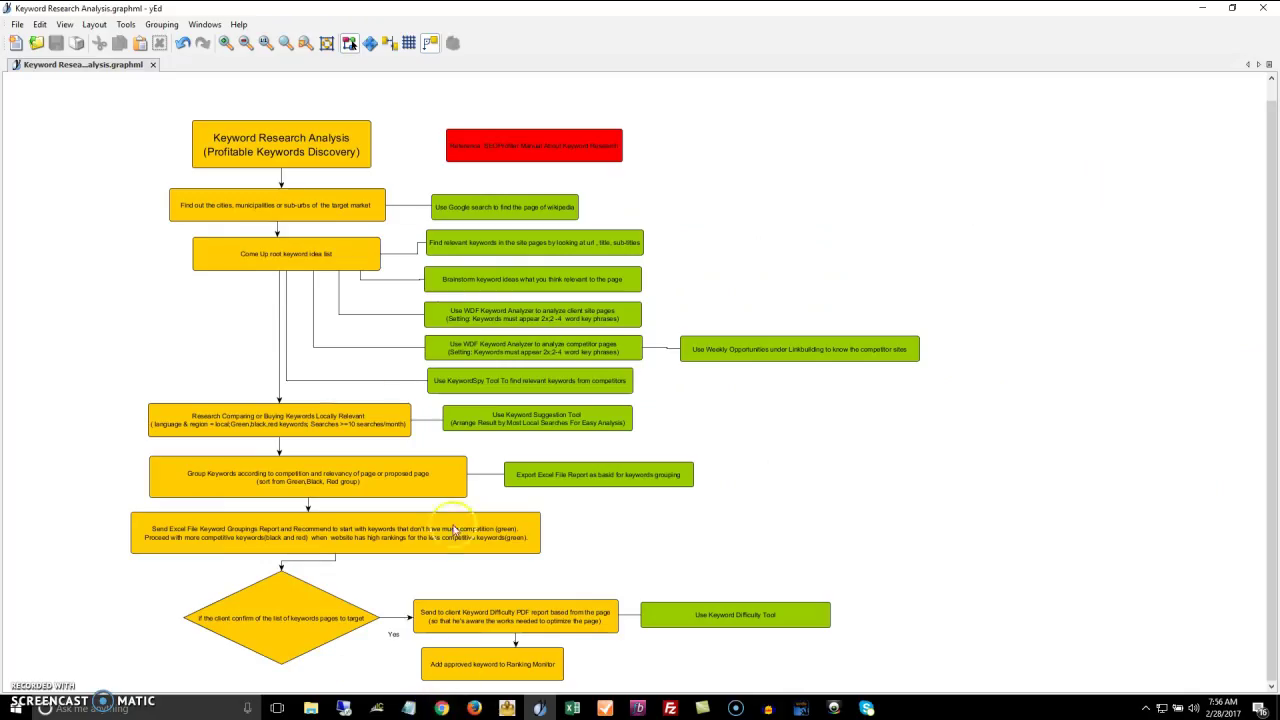
Examine the flowchart steps on target-market cities, the root keyword idea list and finding relevant keywords in site pages.
left_click(218, 212)
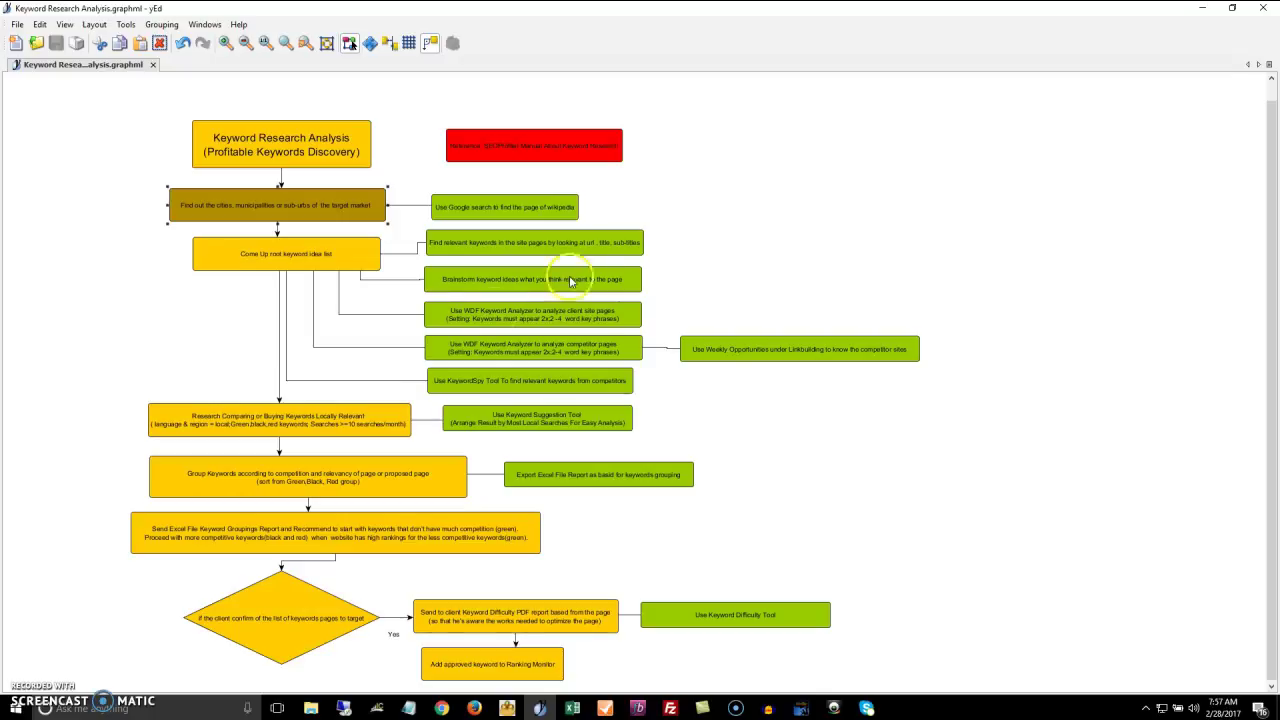
left_click(815, 209)
left_click(308, 260)
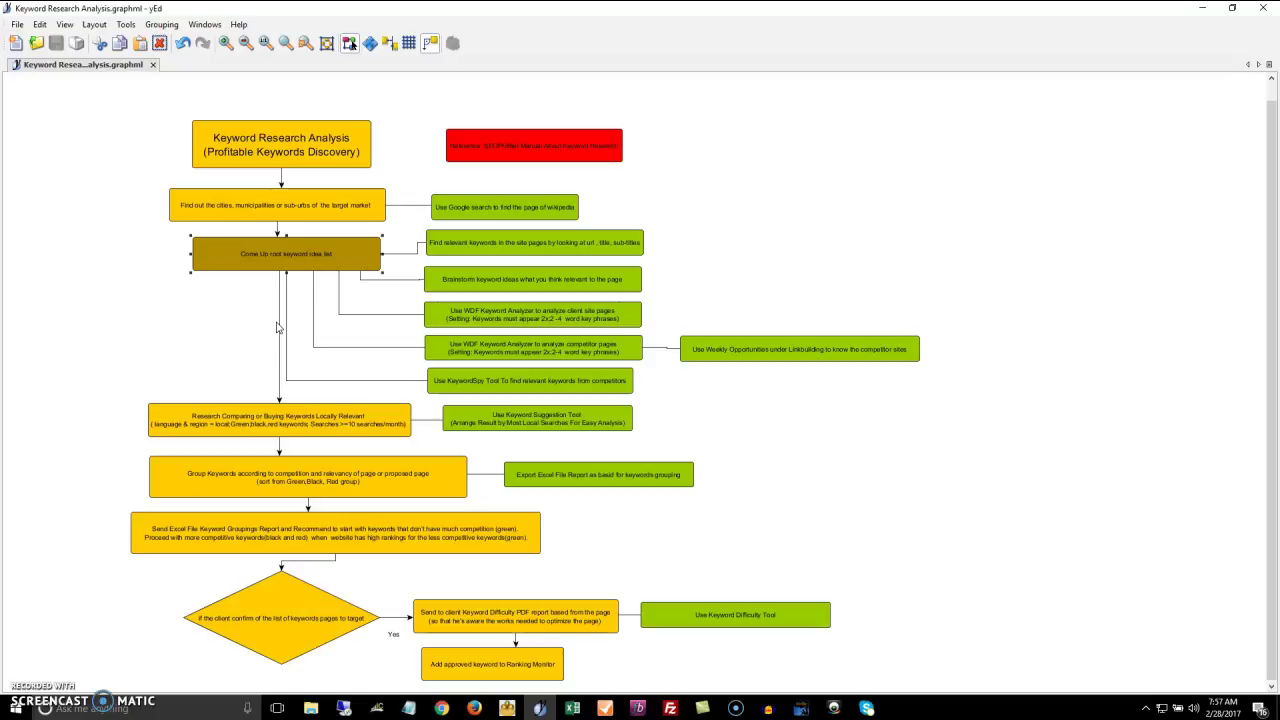
left_click(505, 245)
left_click(501, 279)
left_click(566, 246)
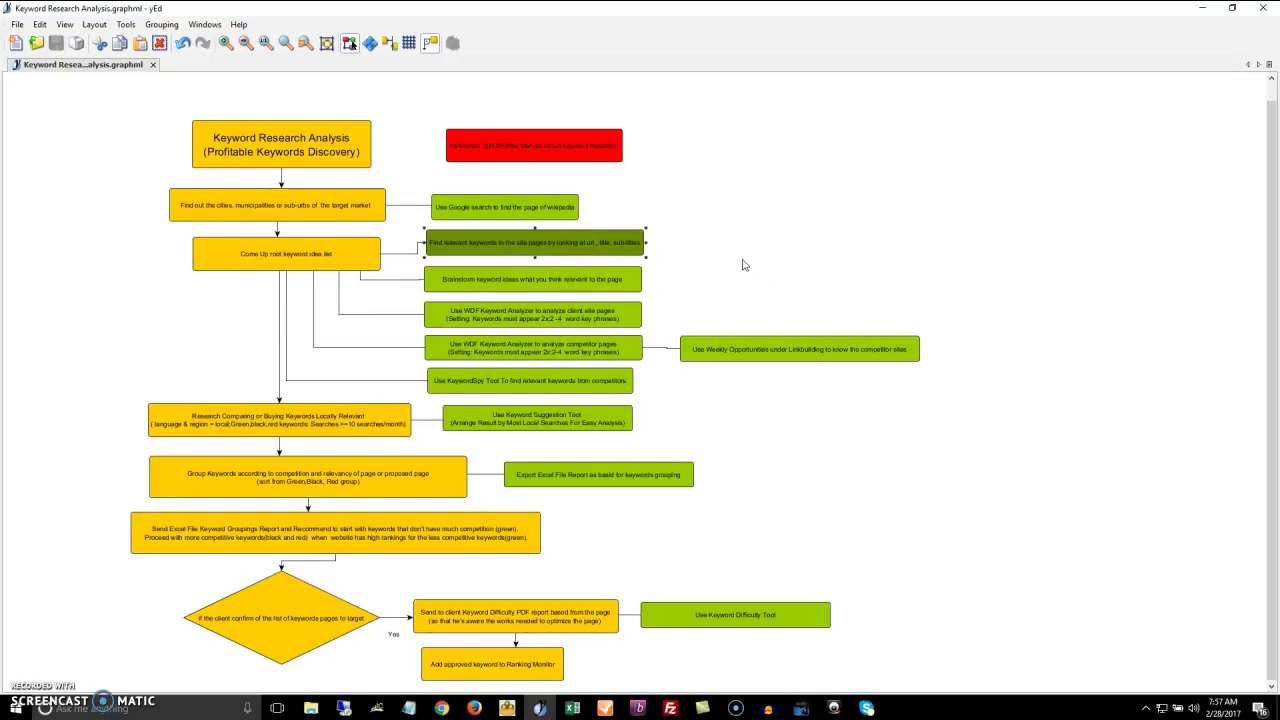
left_click(805, 206)
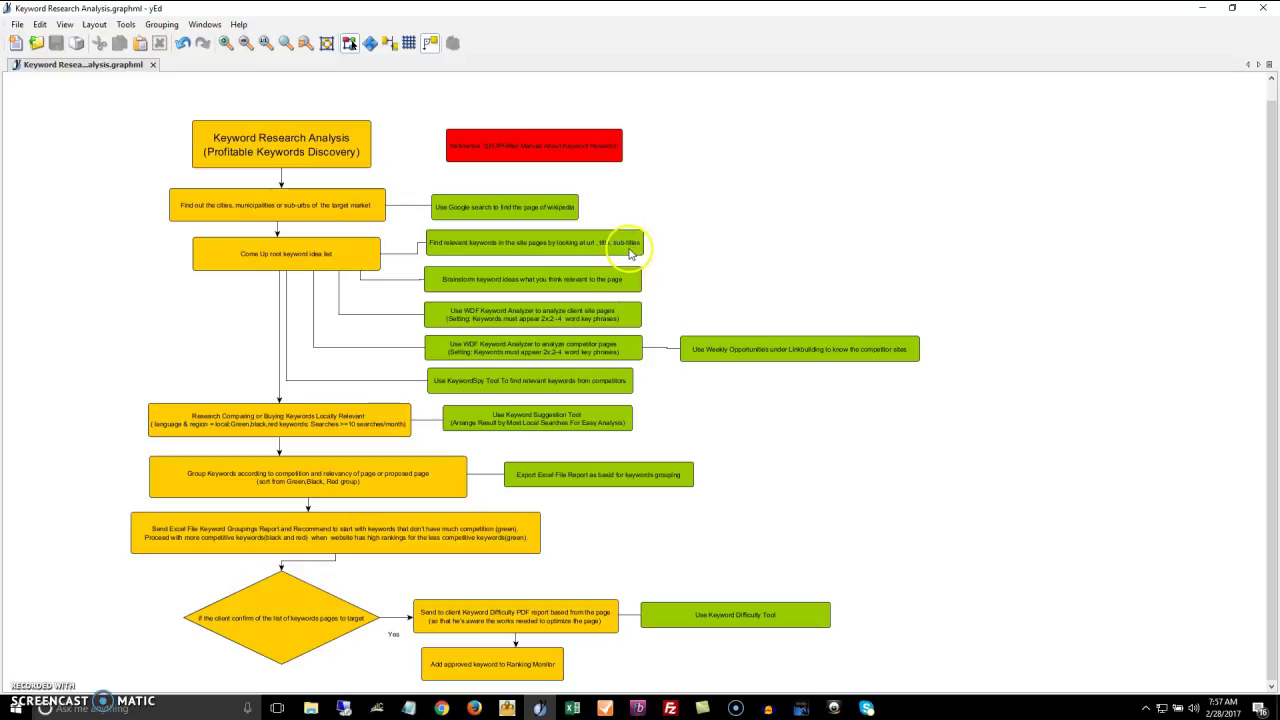
Switch to Chrome and inspect the Dental Composite Fillings page and its URL for relevant keywords.
left_click(441, 708)
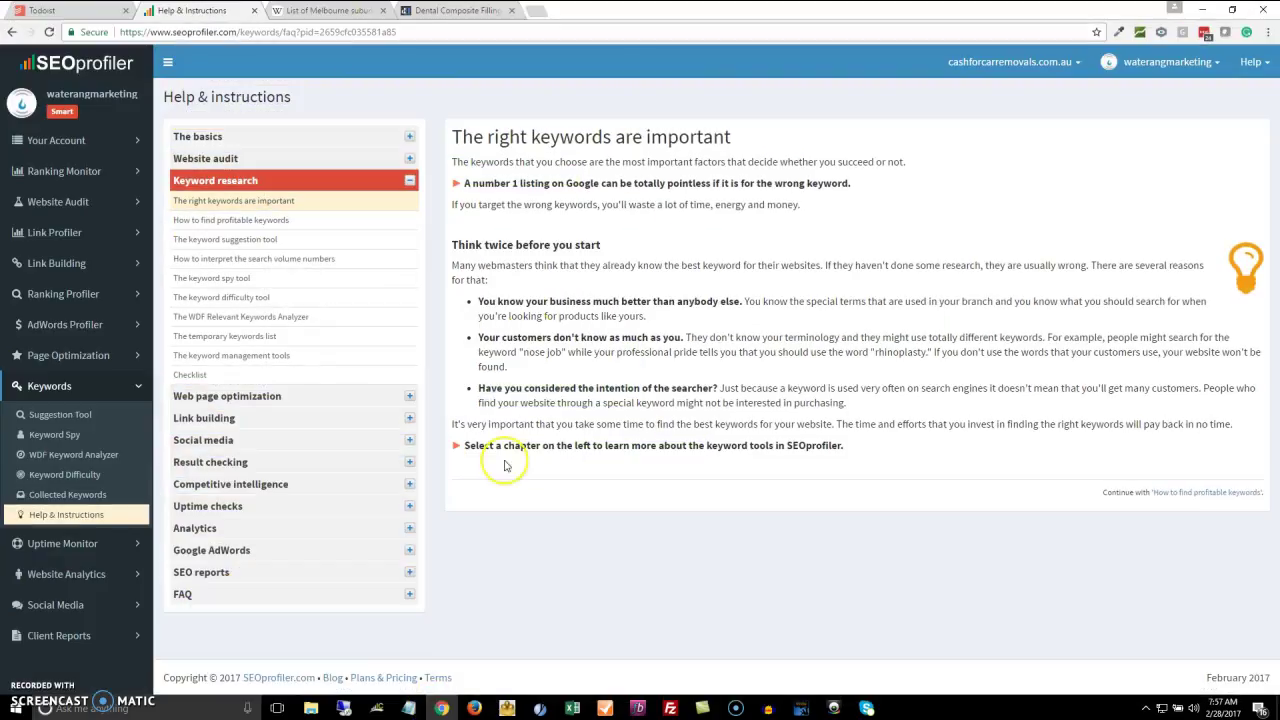
left_click(437, 8)
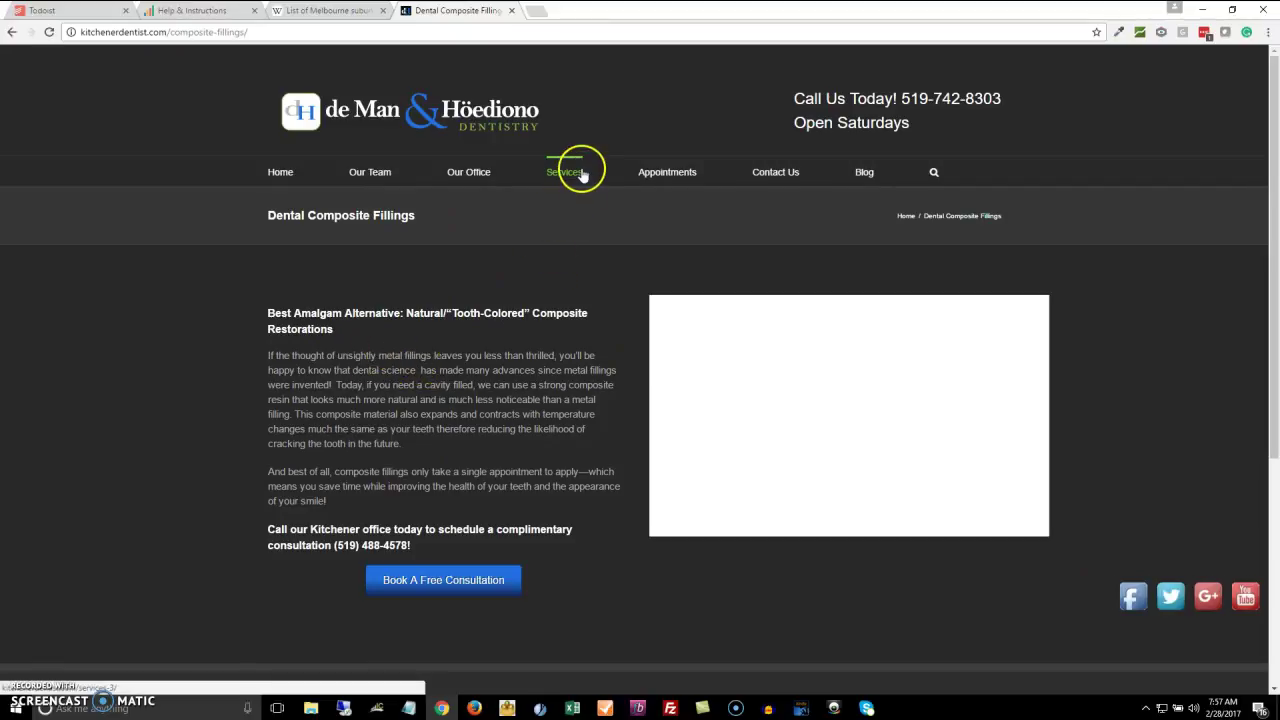
left_click(189, 33)
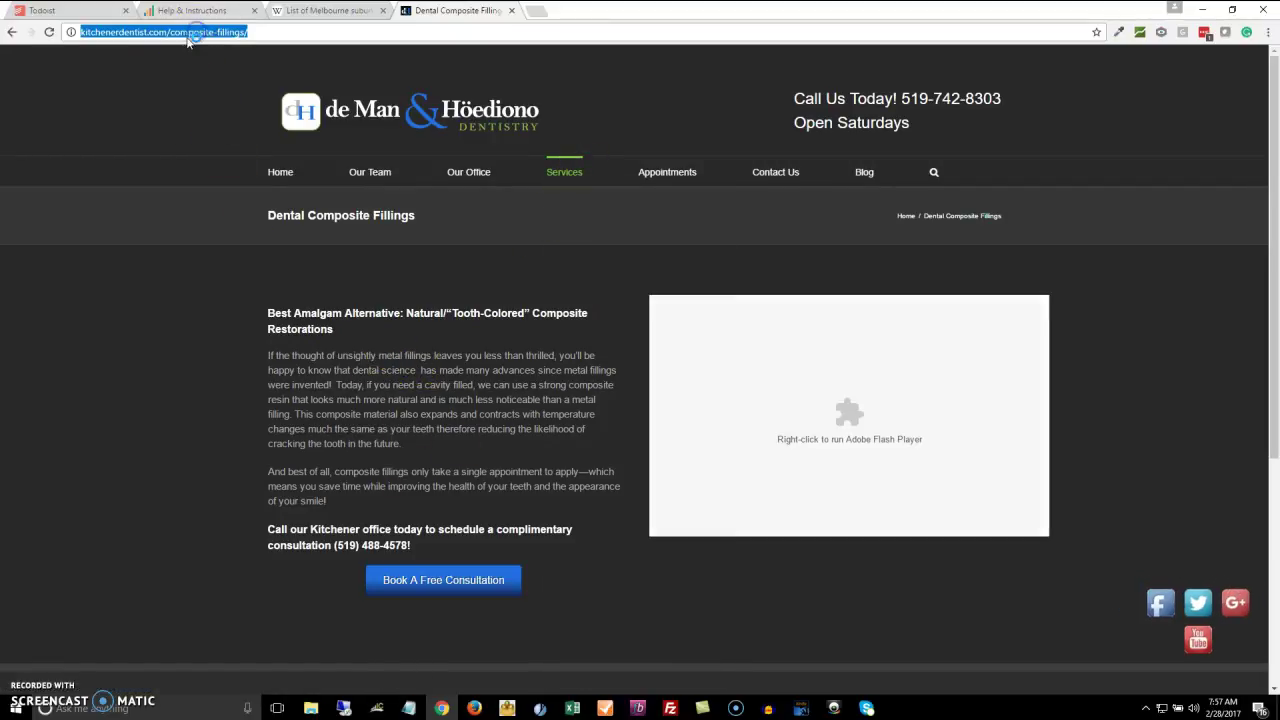
left_click(177, 36)
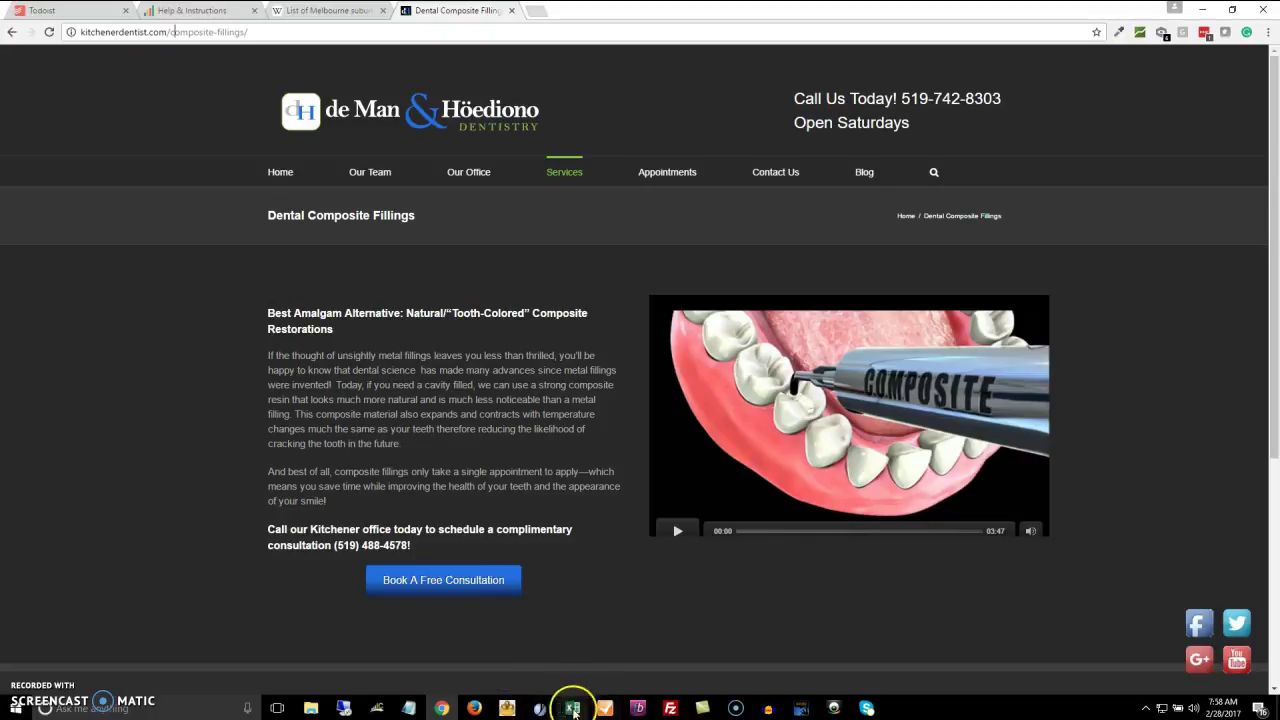
Return to the yEd flowchart and review the step on brainstorming keyword ideas relevant to the page.
left_click(538, 708)
left_click(489, 281)
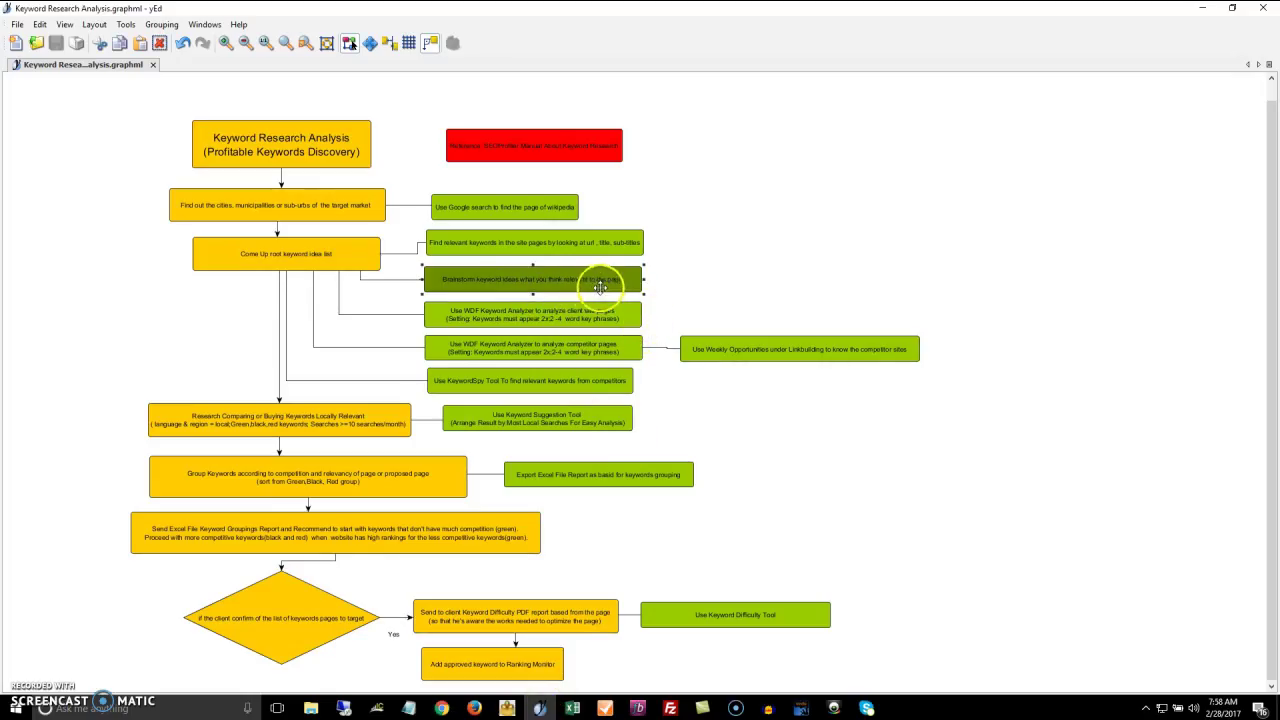
left_click(441, 708)
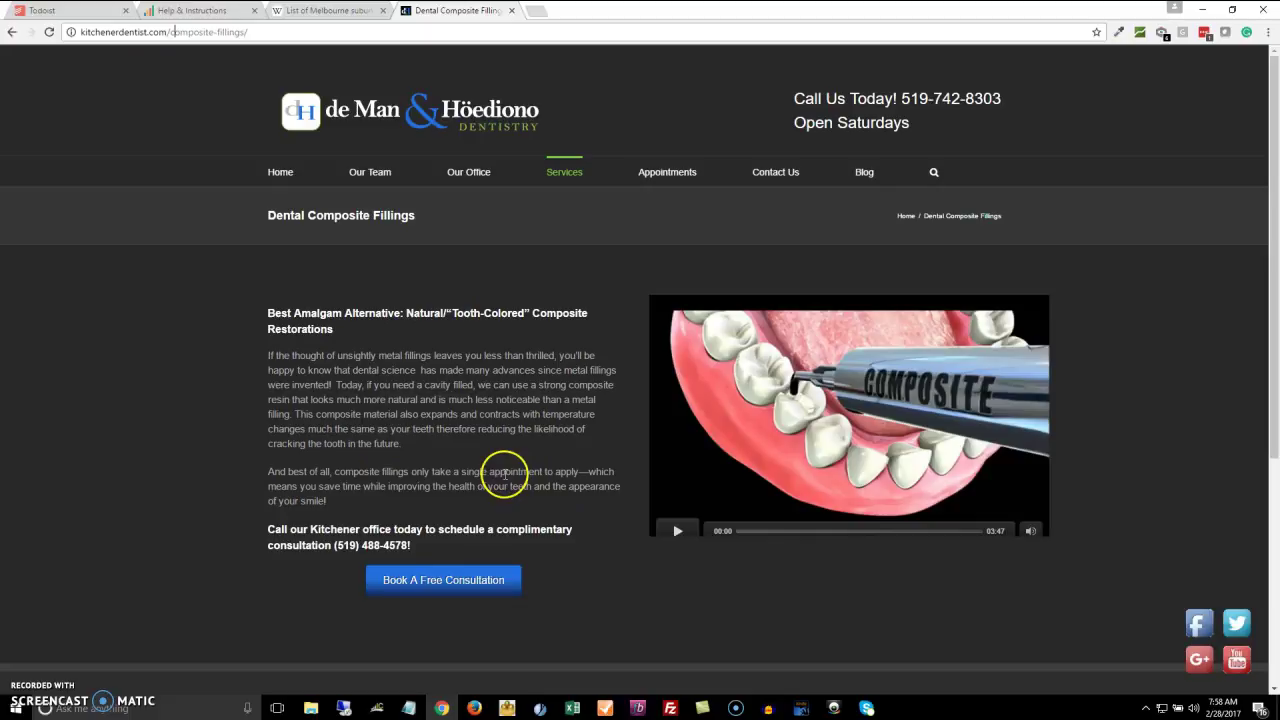
left_click(446, 706)
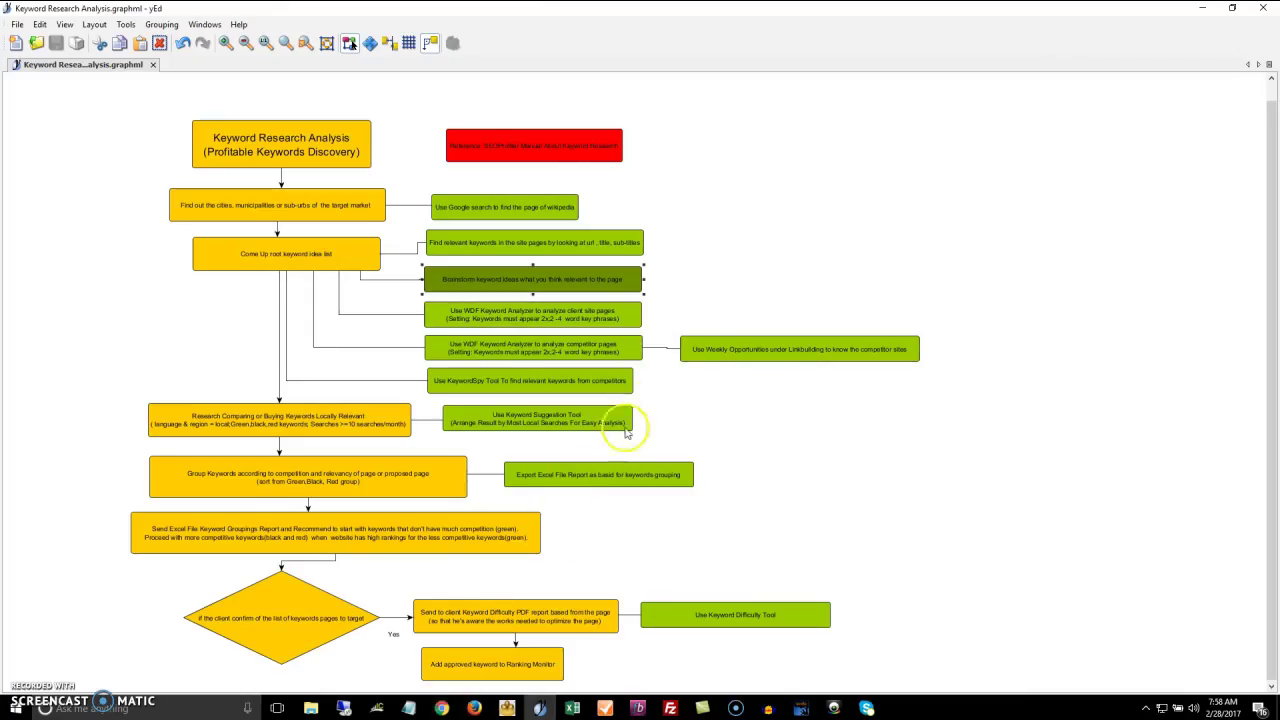
left_click(696, 263)
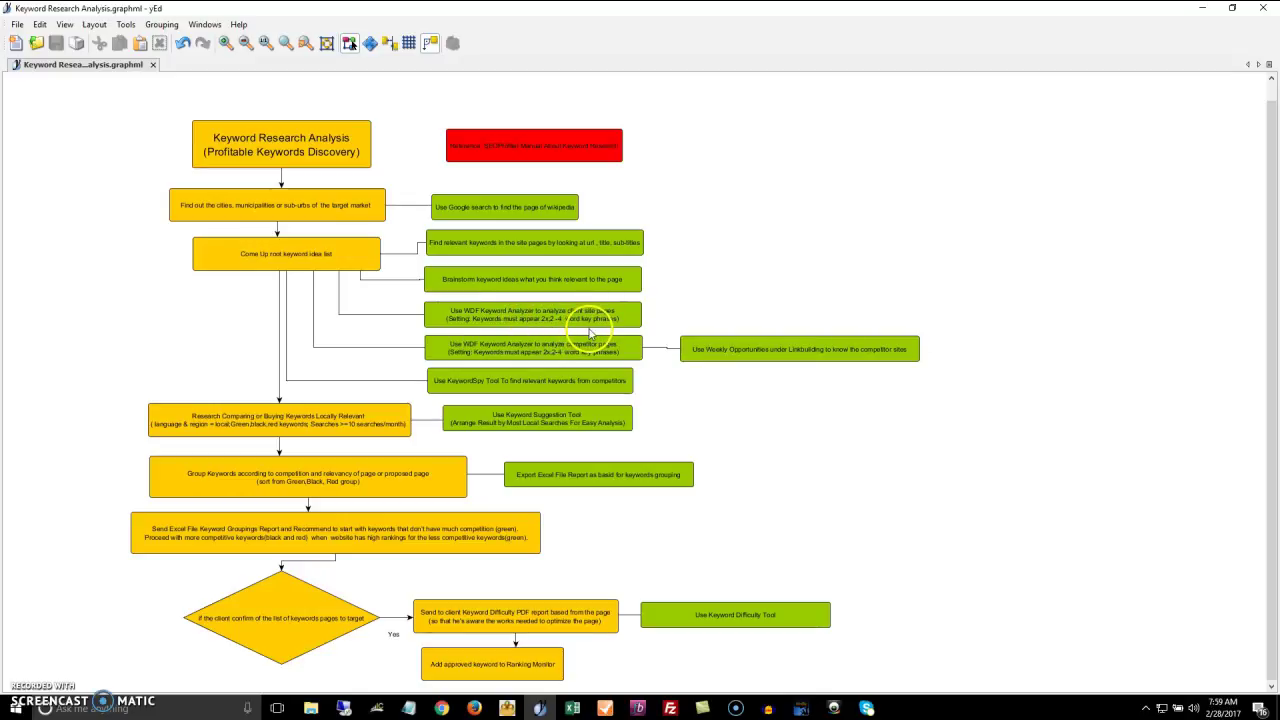
Switch to Chrome and open the WDF Keyword Analyzer in SEOprofiler.
left_click(444, 709)
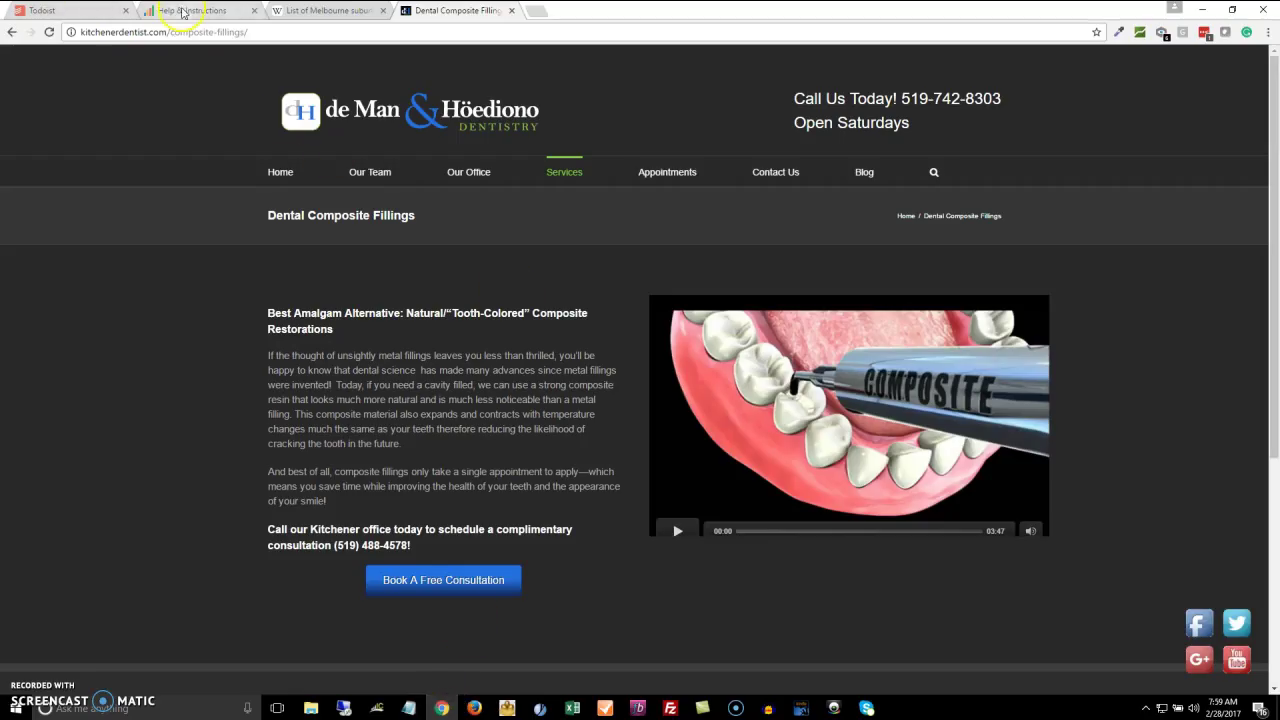
left_click(183, 13)
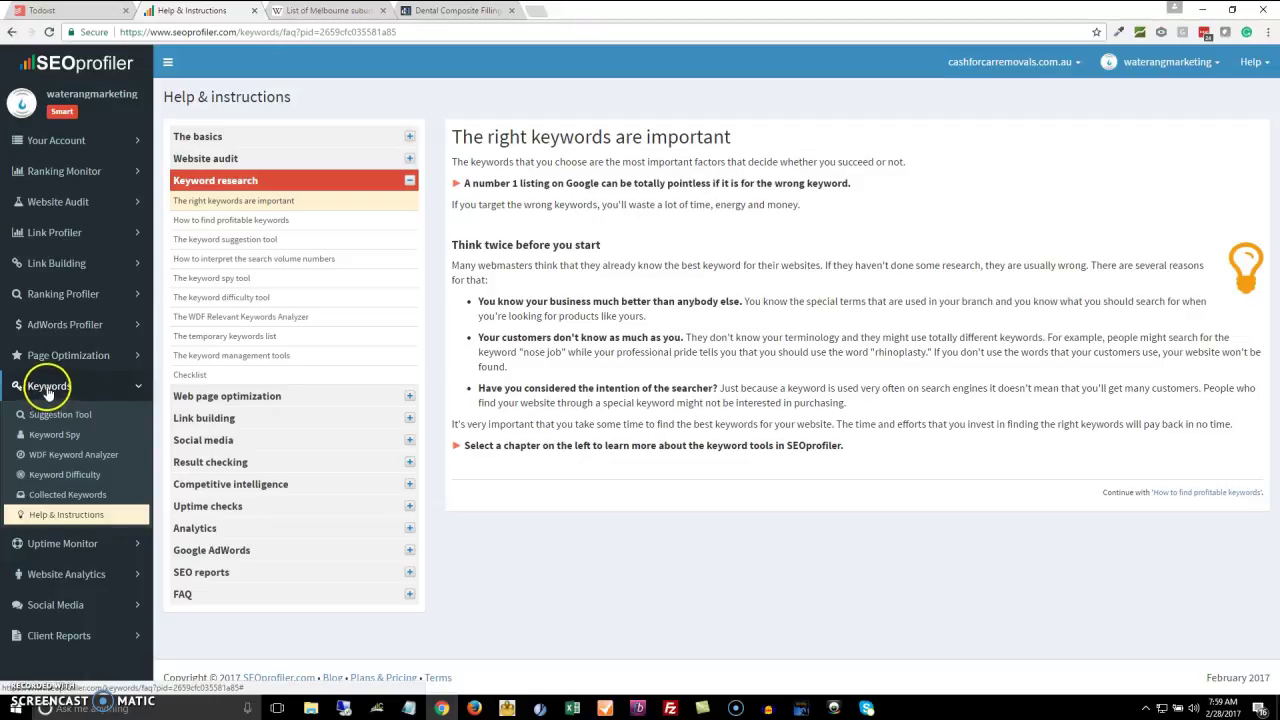
left_click(61, 456)
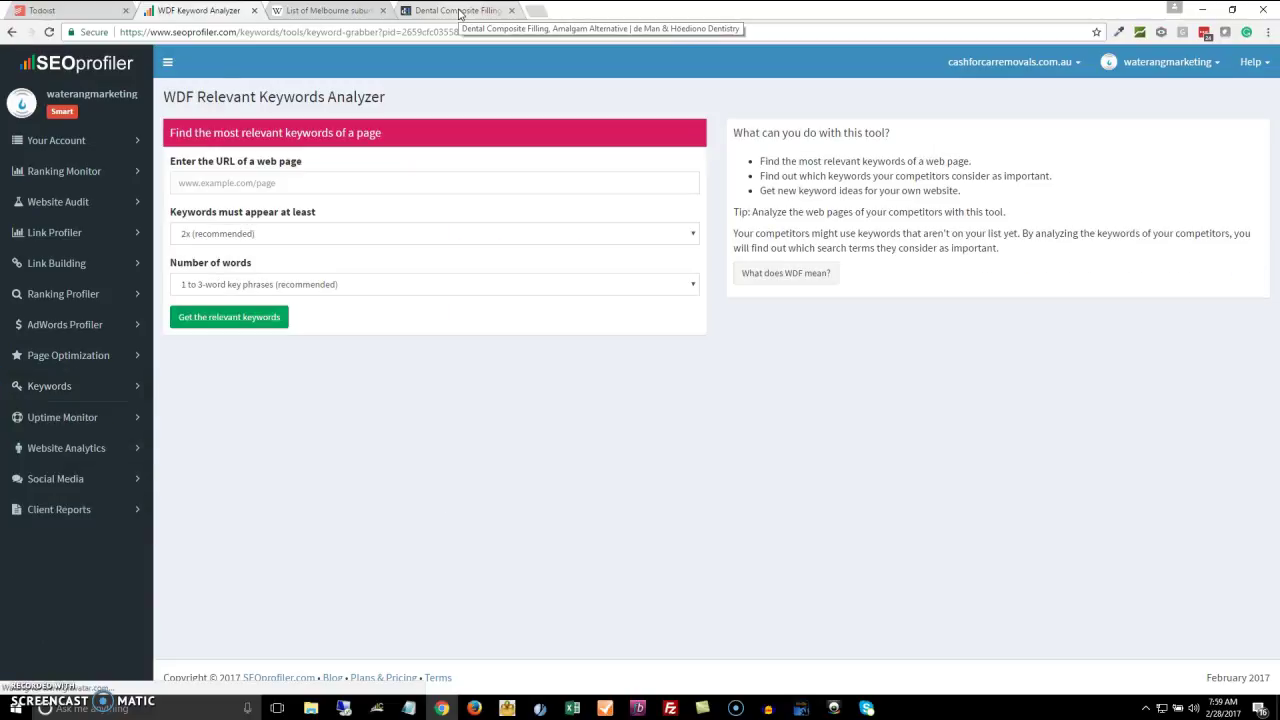
left_click(457, 10)
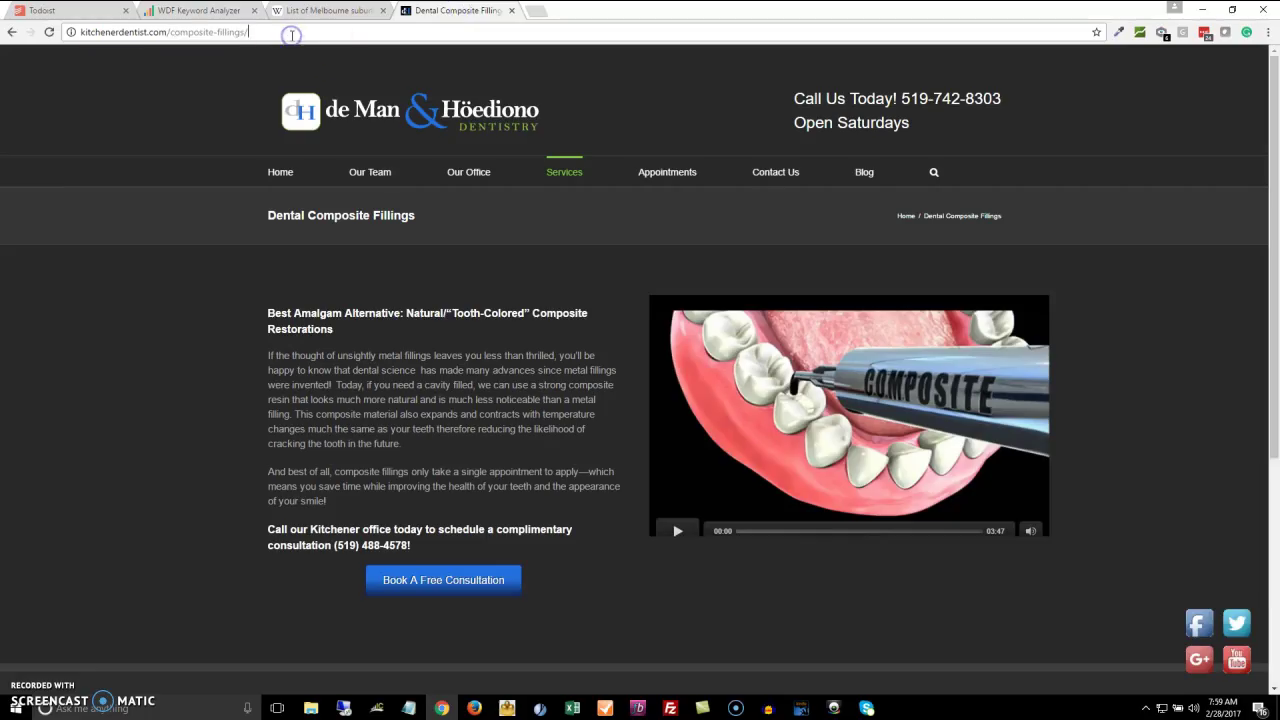
left_click(291, 35)
key("ctrl+c")
left_click(240, 11)
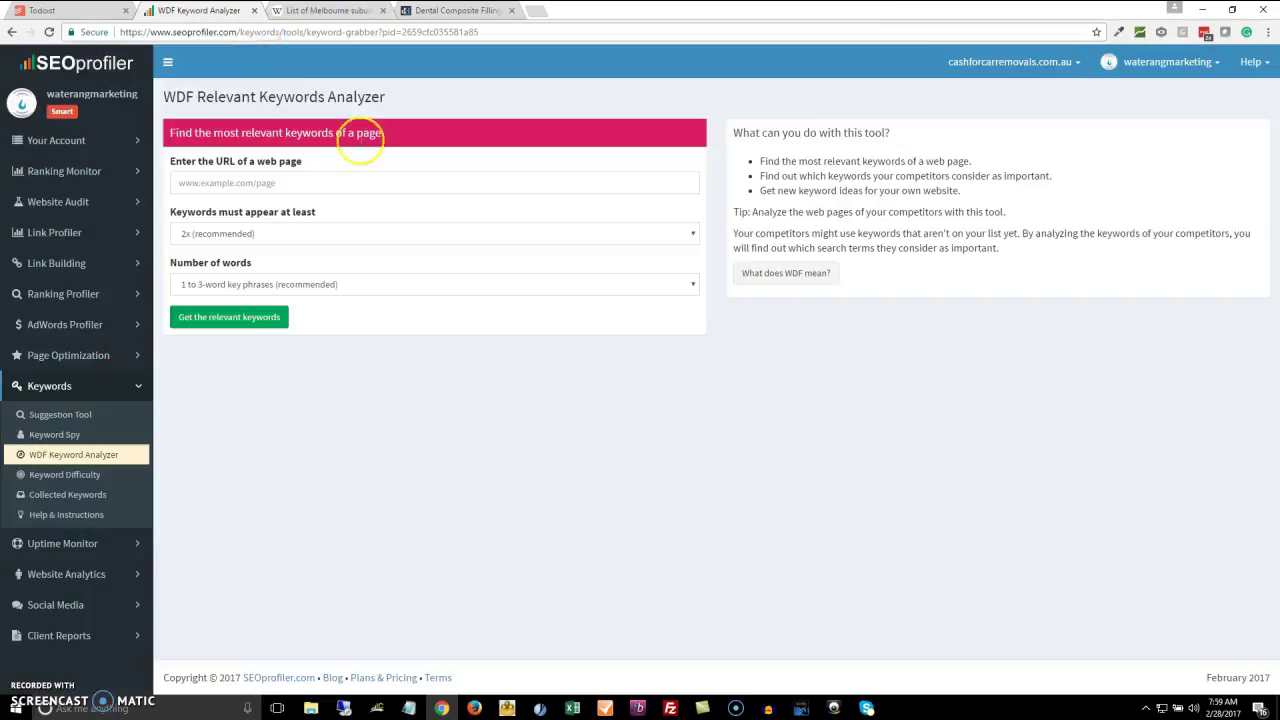
left_click(200, 185)
key("ctrl+v")
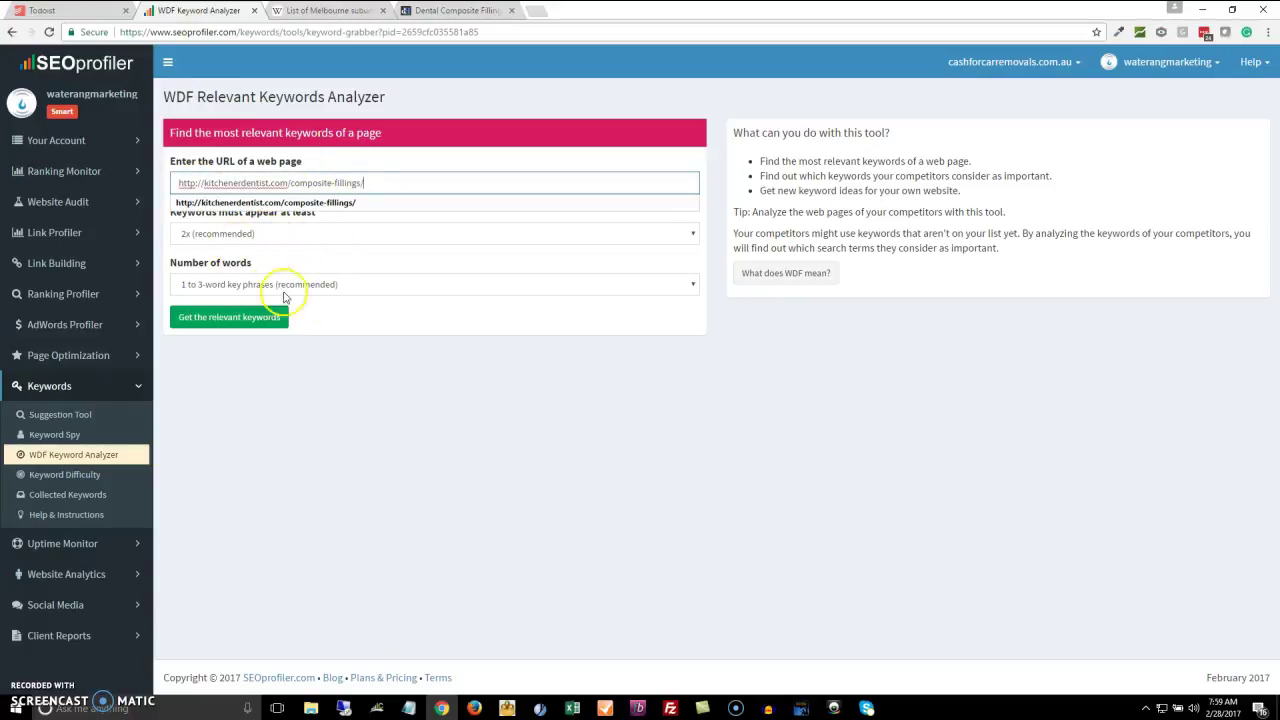
Set the number of words to 2 to 4-word key phrases and get the page's relevant keywords.
left_click(688, 287)
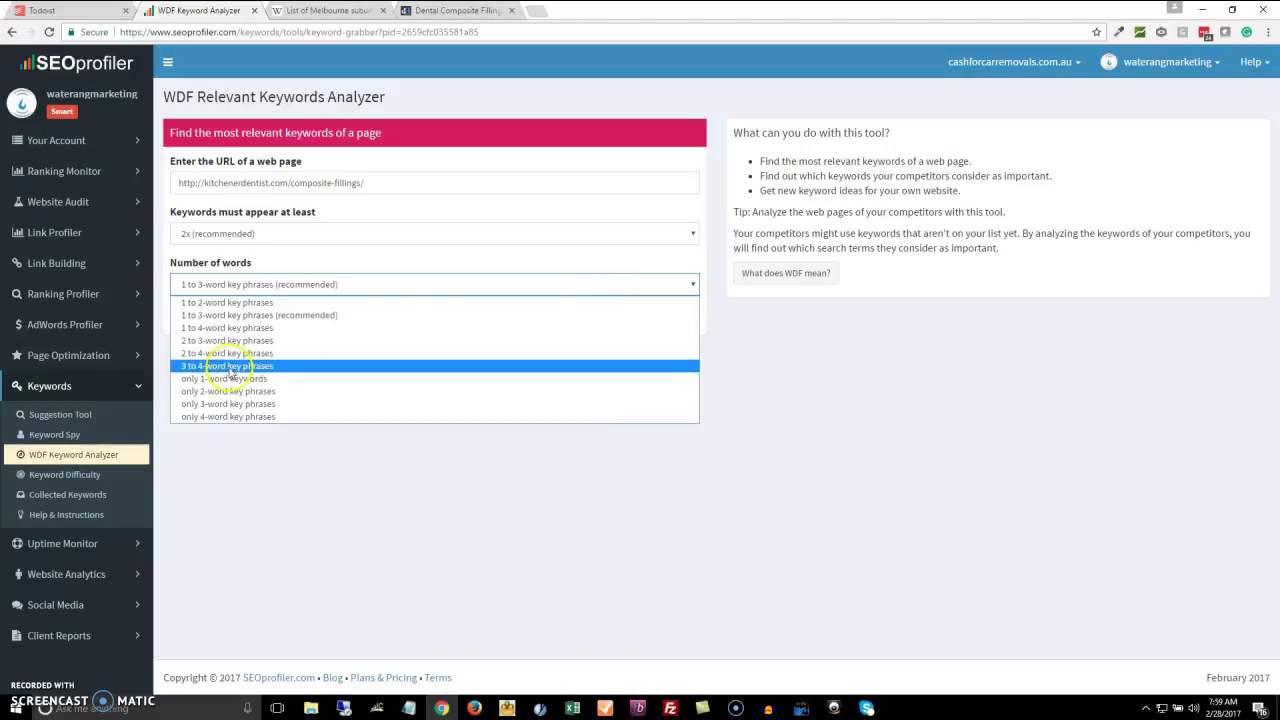
left_click(340, 353)
key("Return")
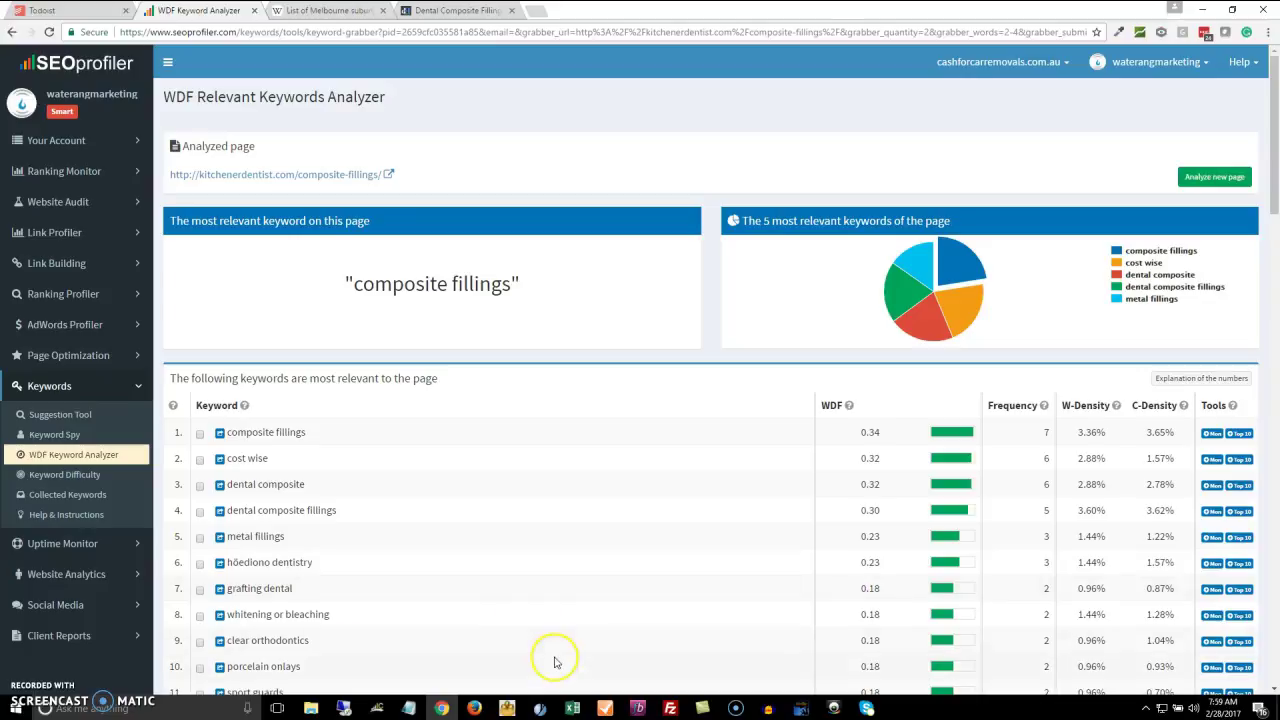
Switch to the yEd flowchart and review the step on analyzing competitor pages with the WDF Keyword Analyzer.
left_click(540, 708)
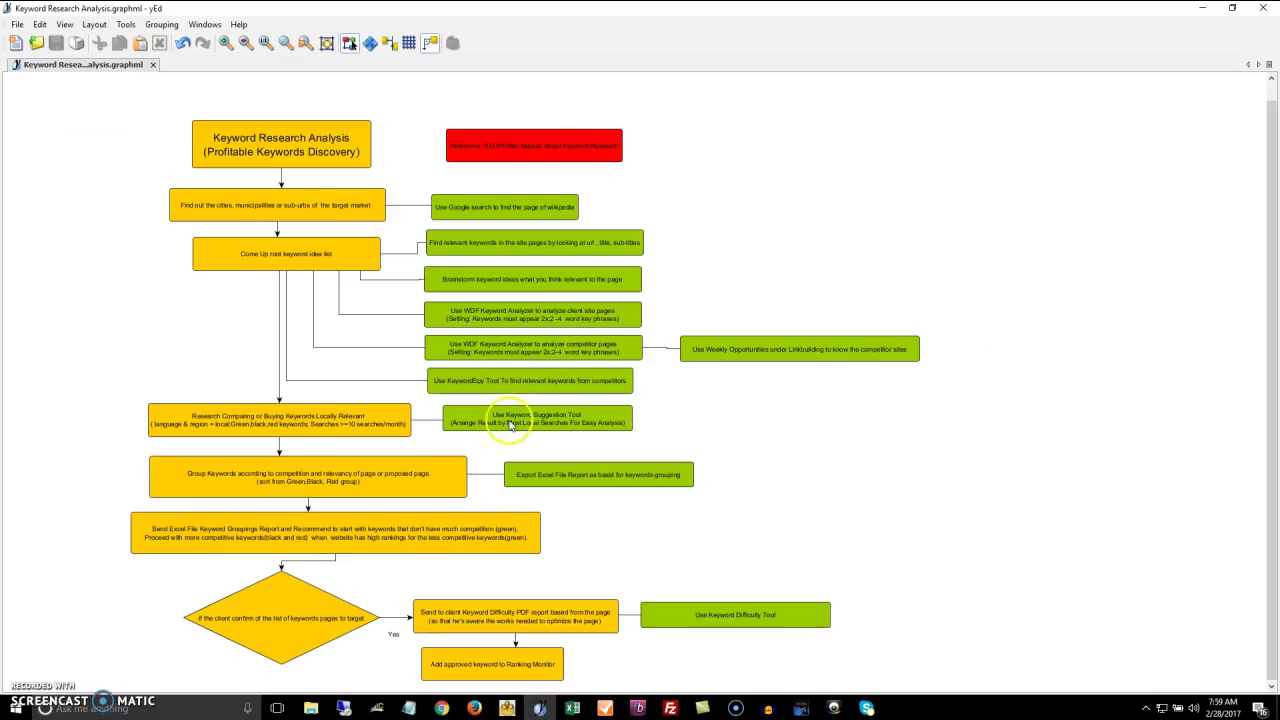
left_click(476, 350)
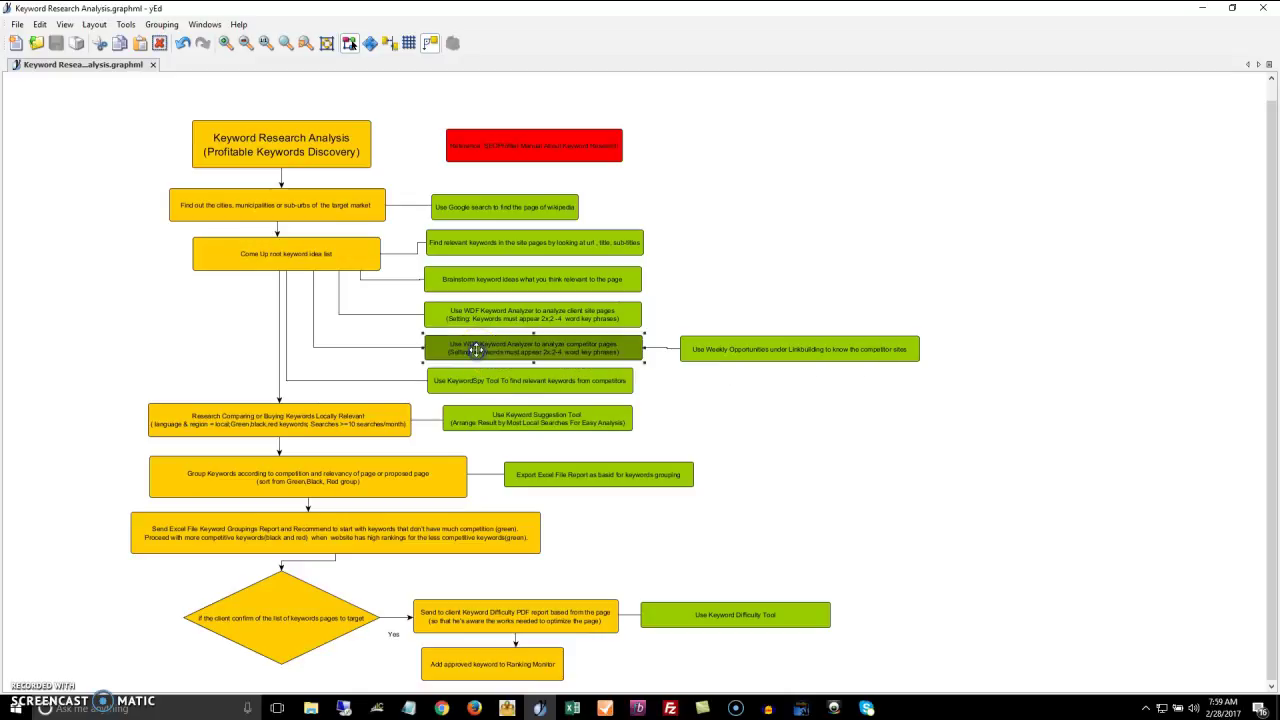
left_click(690, 378)
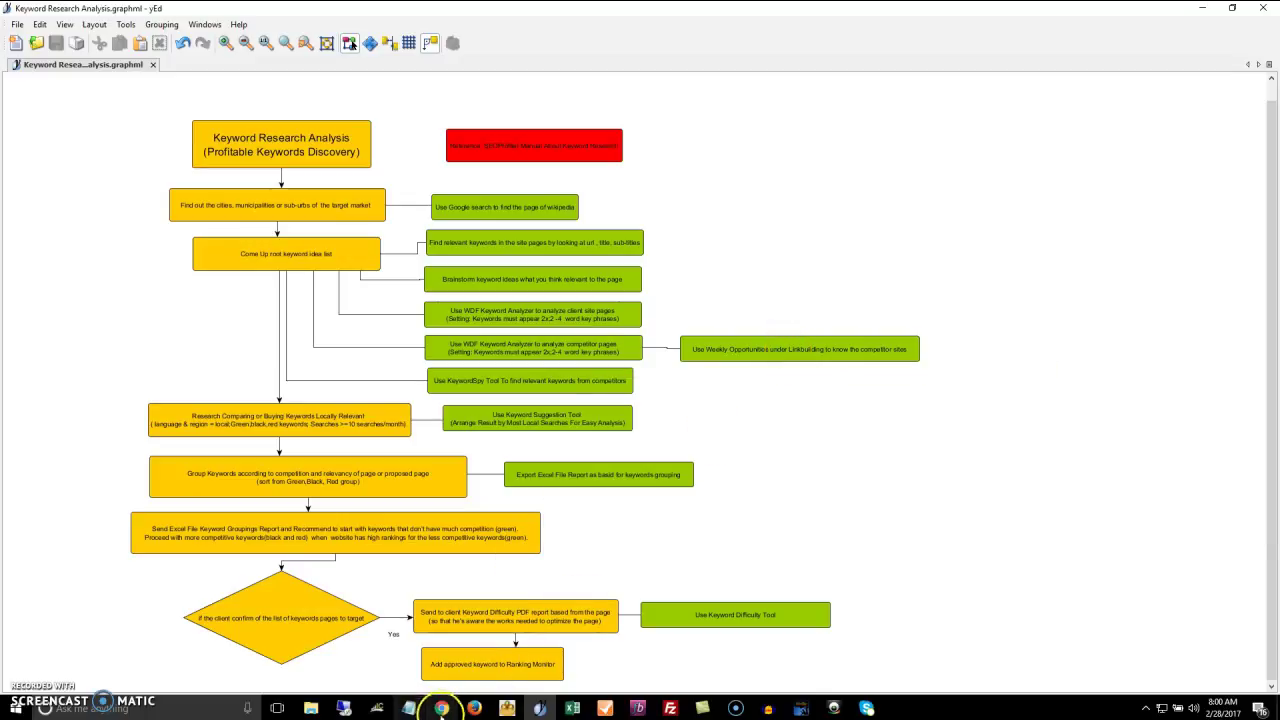
Switch to Chrome, open Weekly Opportunities under Link Building, and show the settings listing the competitor domains.
left_click(441, 708)
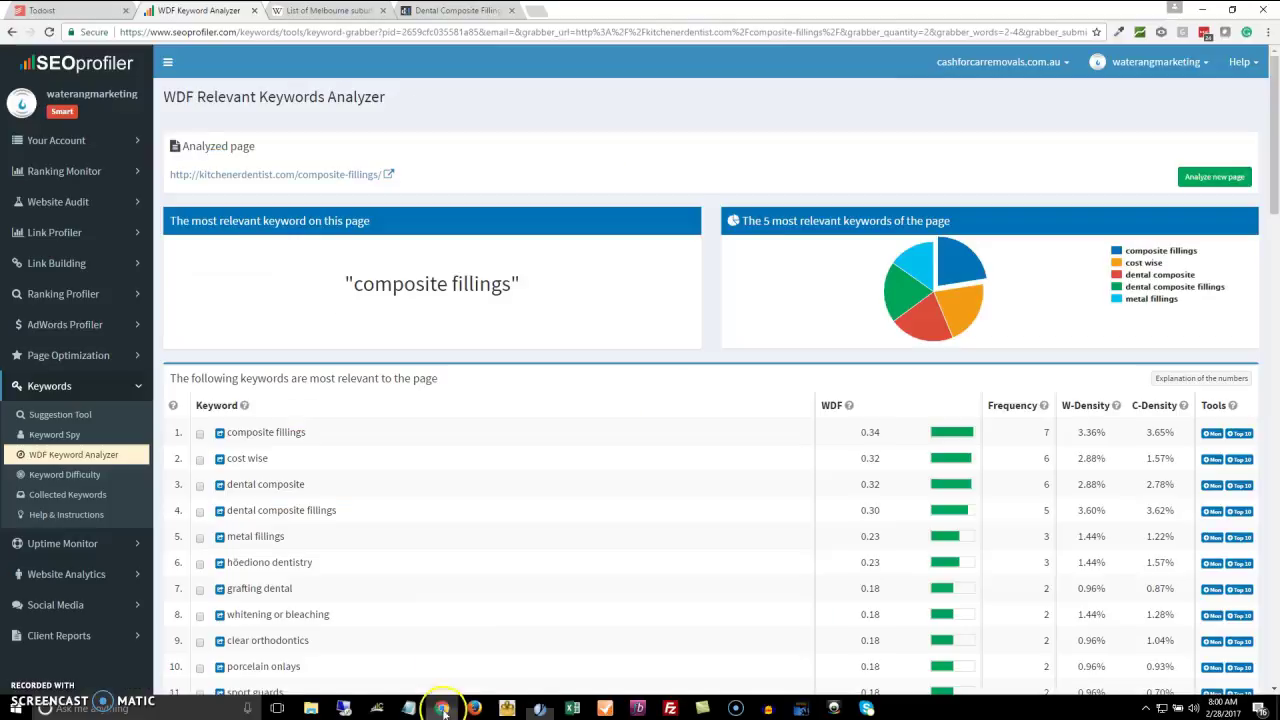
left_click(138, 266)
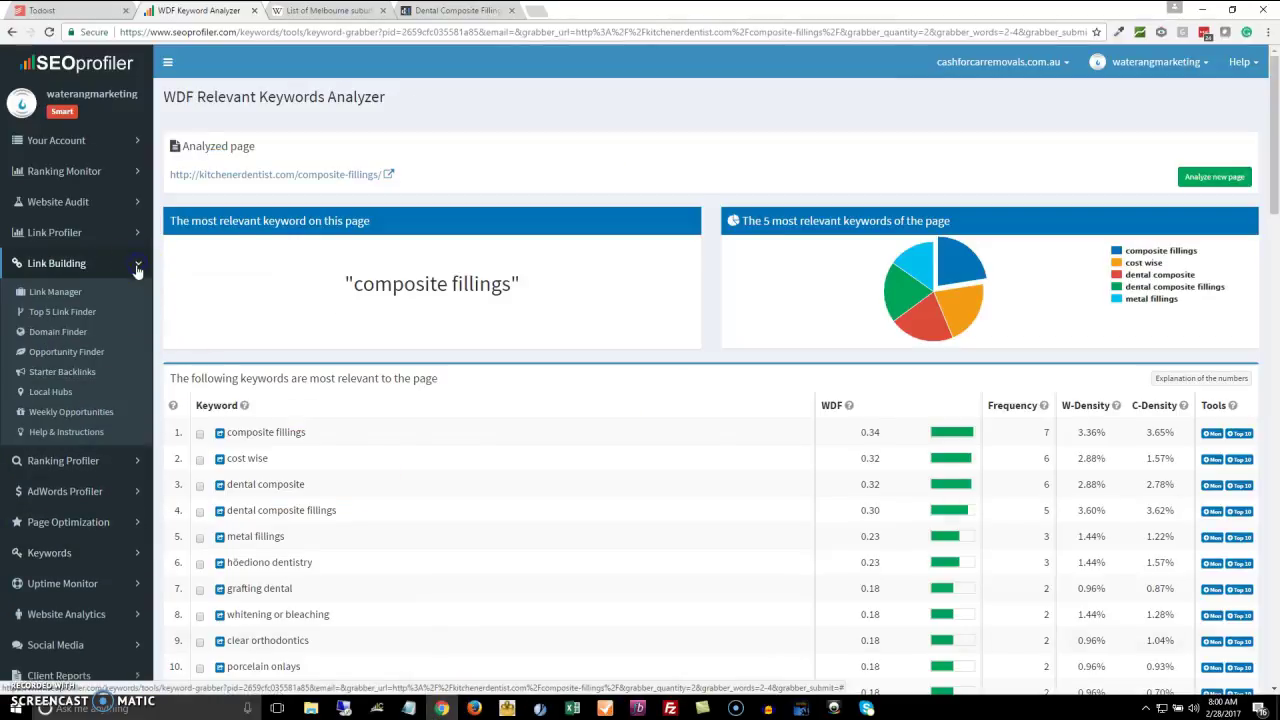
left_click(72, 411)
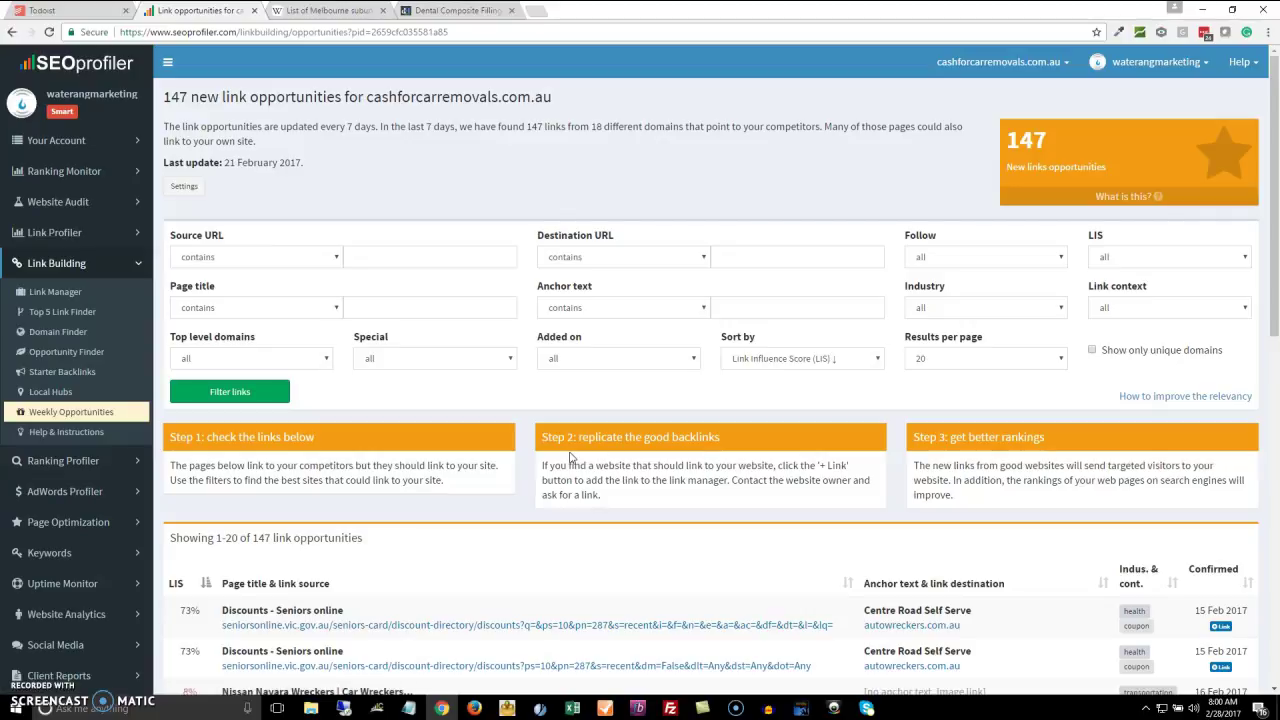
left_click(189, 187)
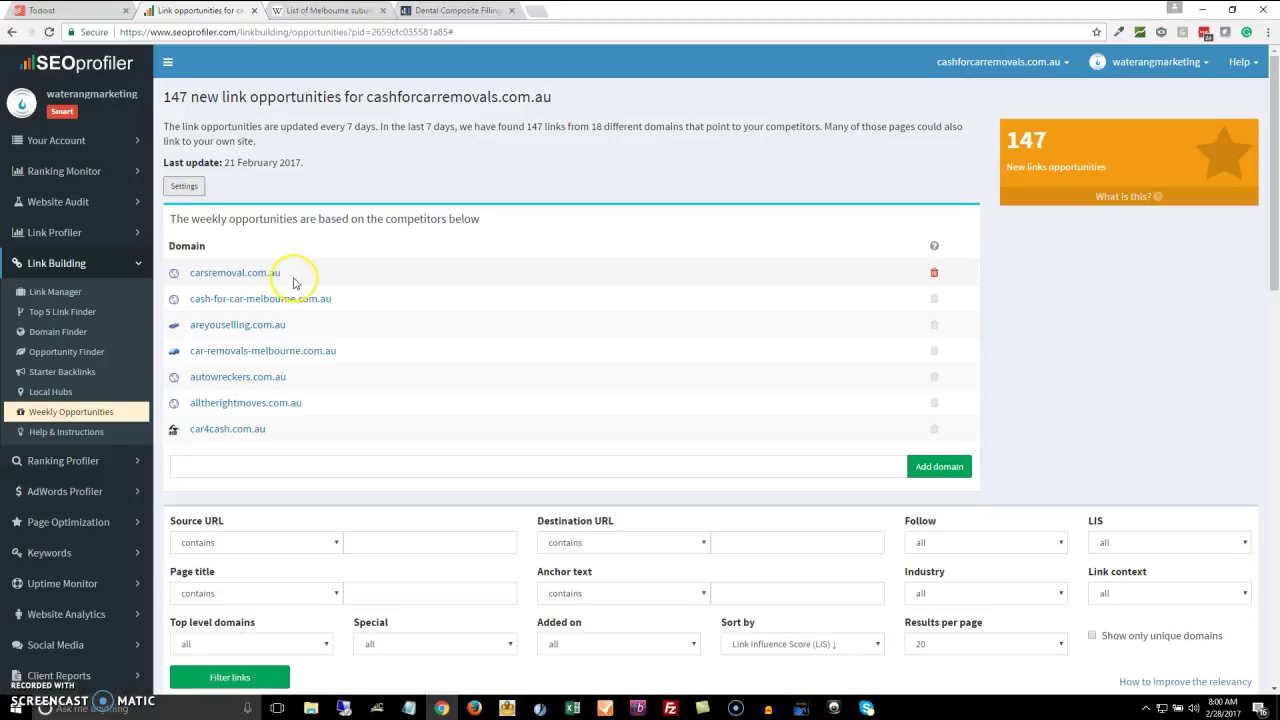
Look at the Dental Composite Fillings page address again and return to the SEOprofiler link opportunities.
left_click(449, 12)
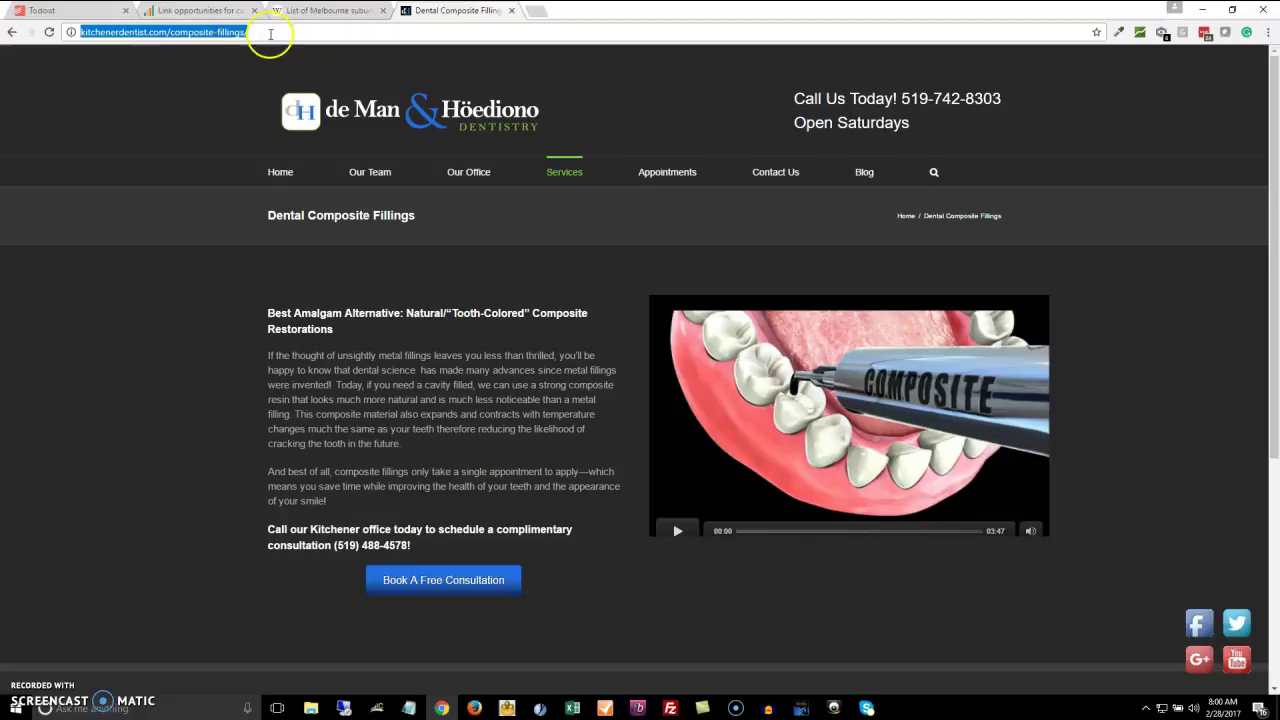
left_click(333, 12)
left_click(166, 12)
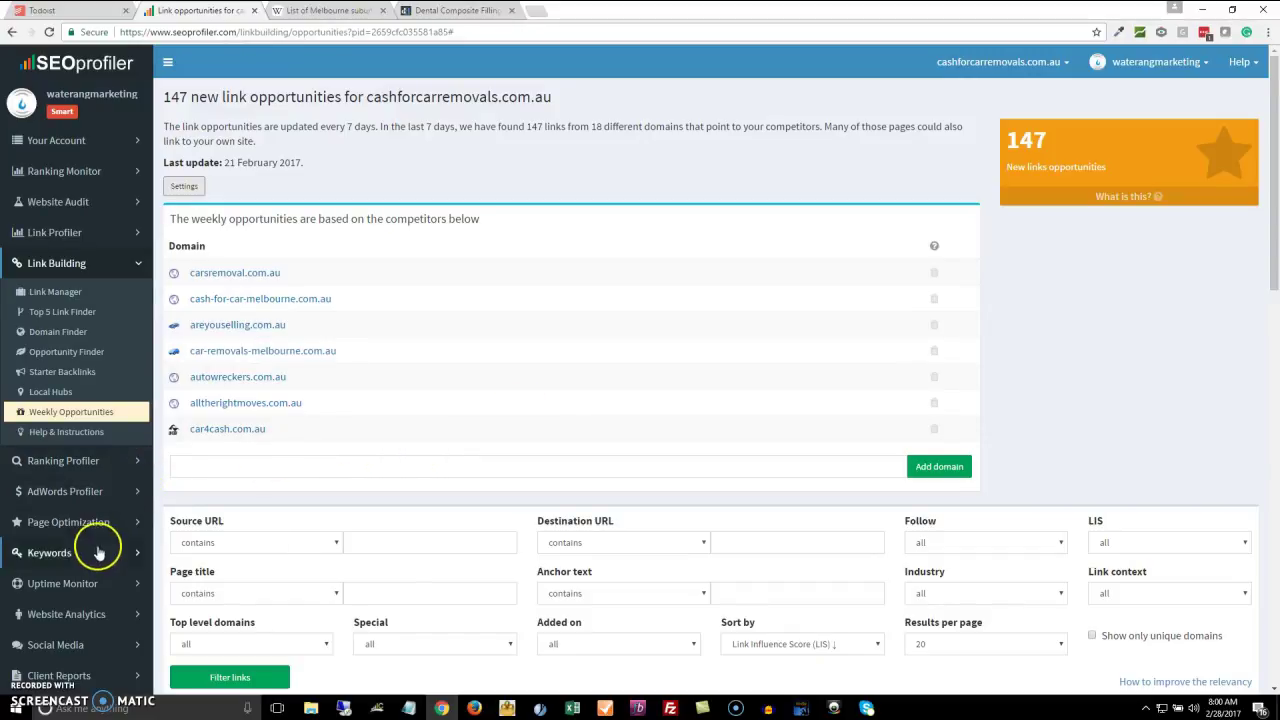
Open the WDF Keyword Analyzer and show its available number-of-words options.
left_click(140, 467)
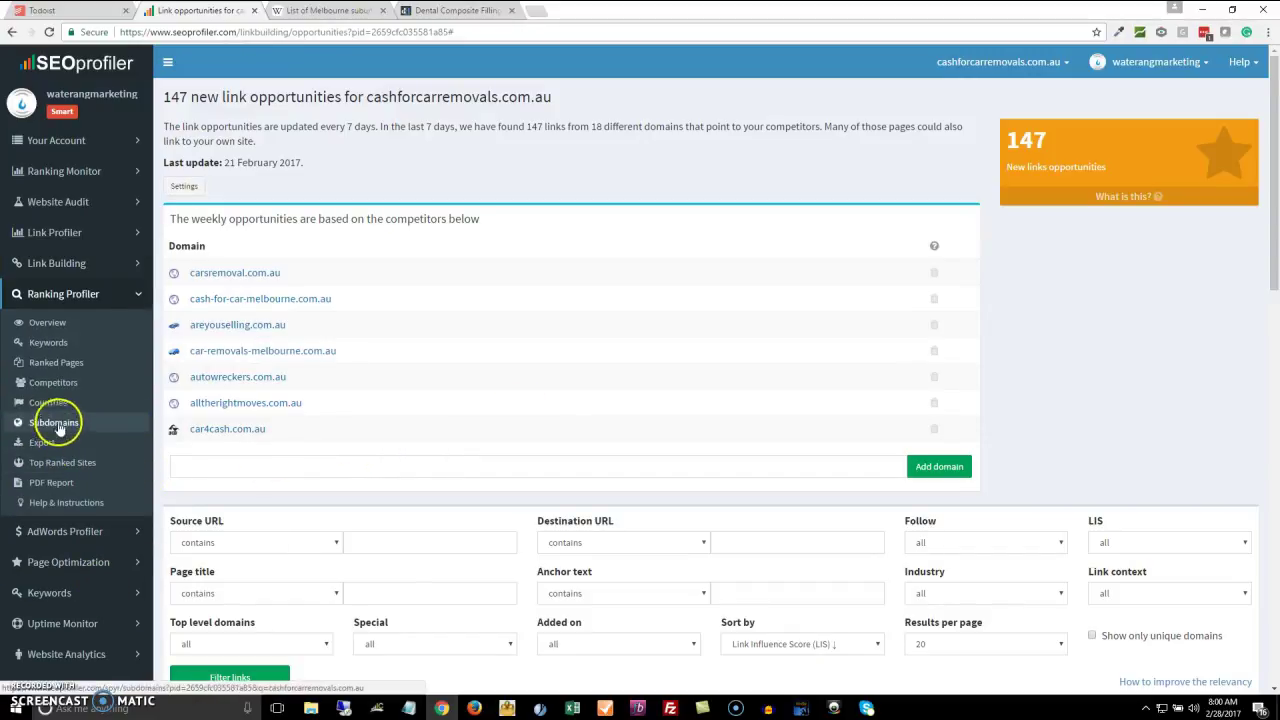
left_click(50, 593)
left_click(90, 492)
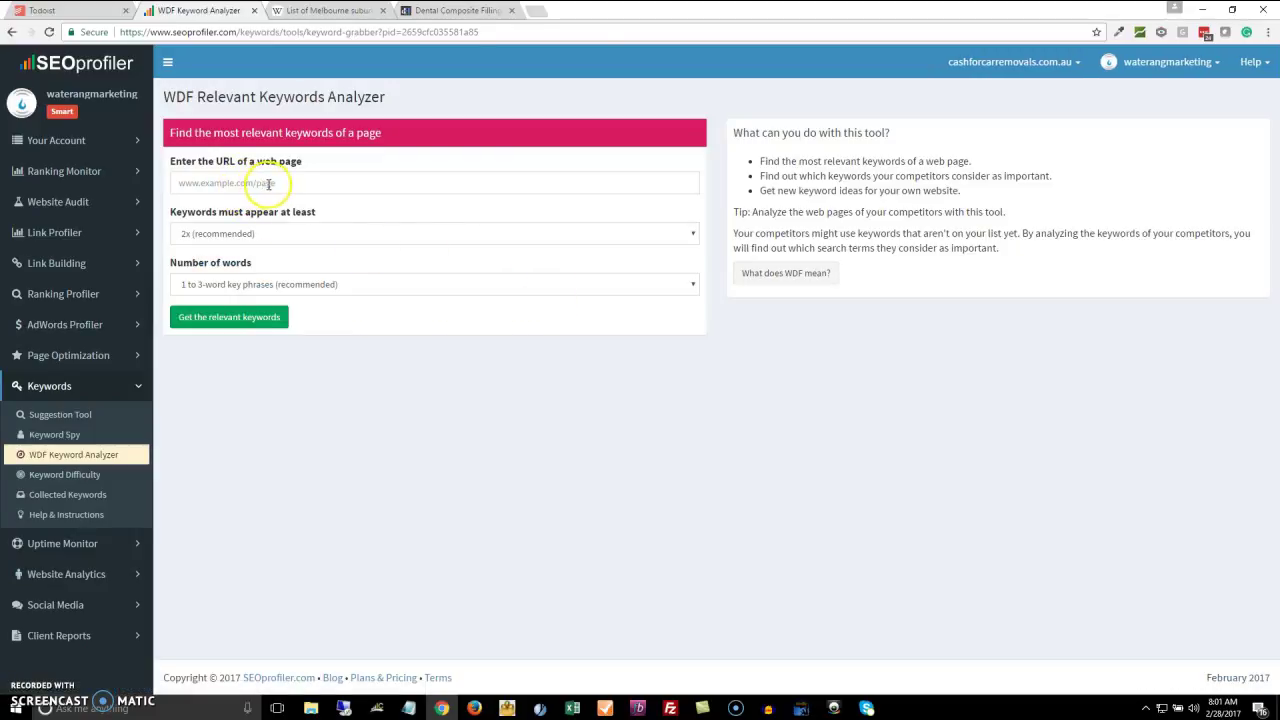
left_click(686, 284)
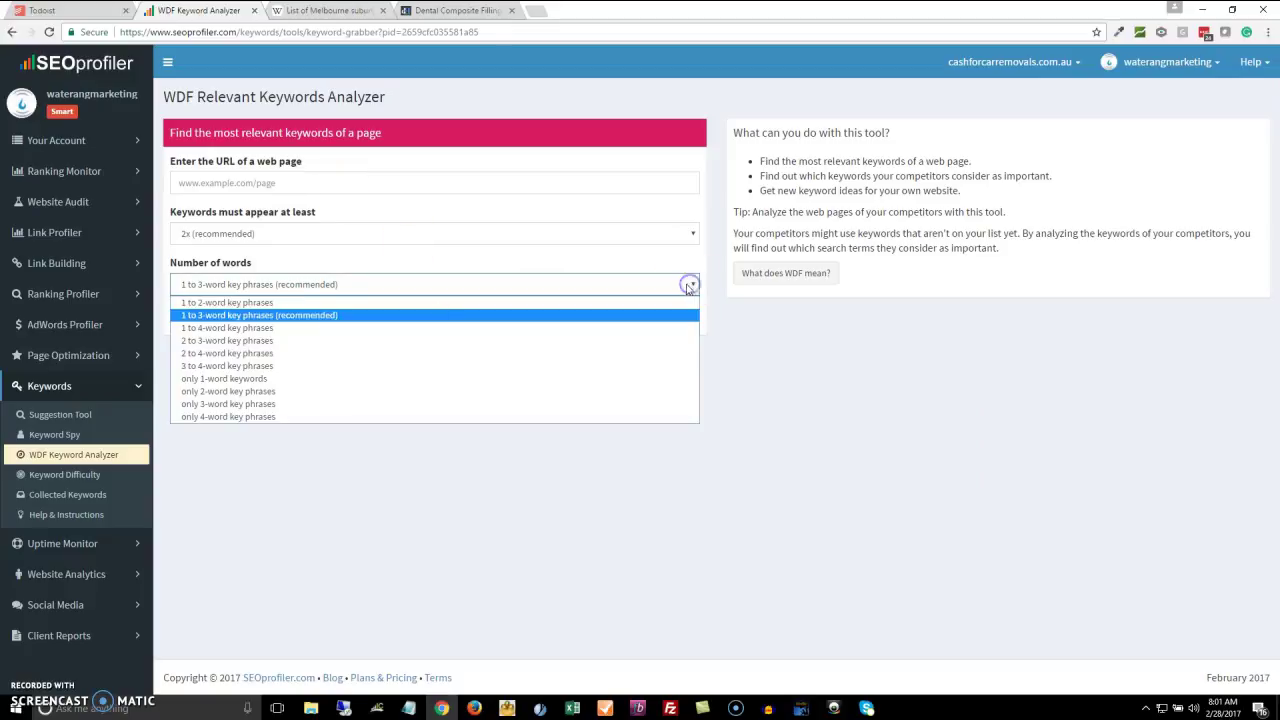
left_click(614, 557)
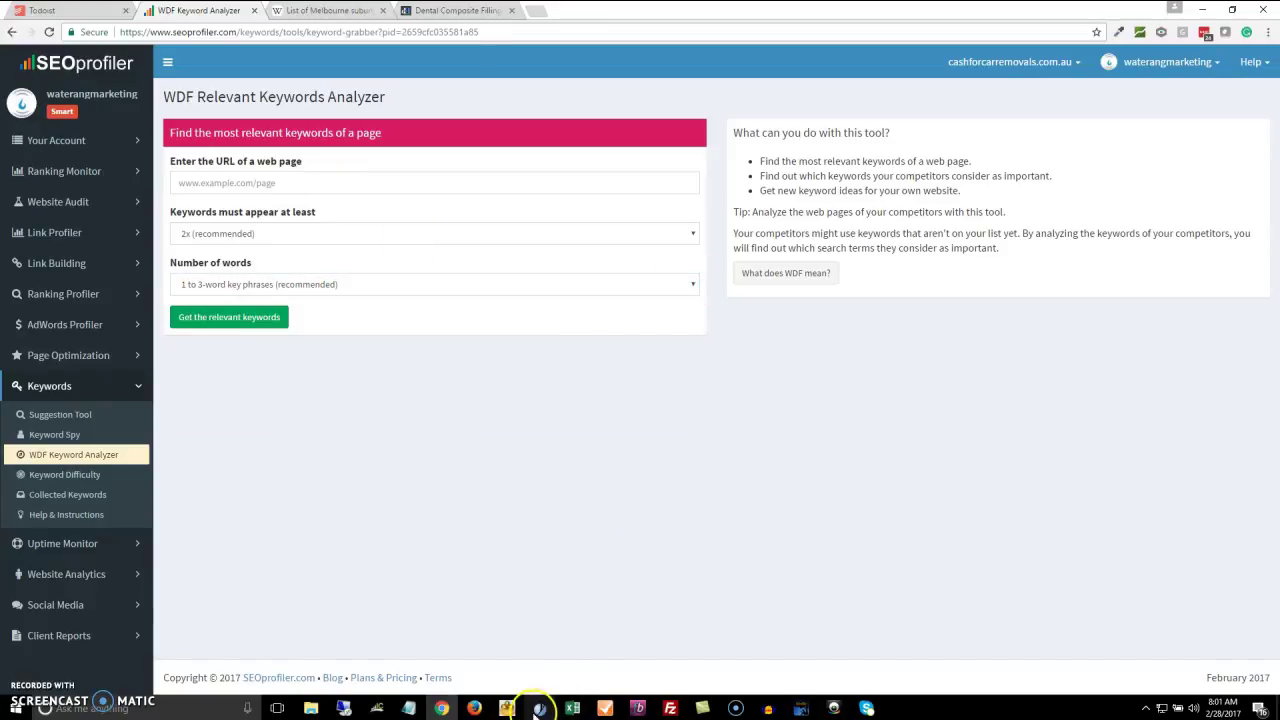
Switch to the yEd flowchart and review the step on using the KeywordSpy tool to find competitors' relevant keywords.
left_click(540, 708)
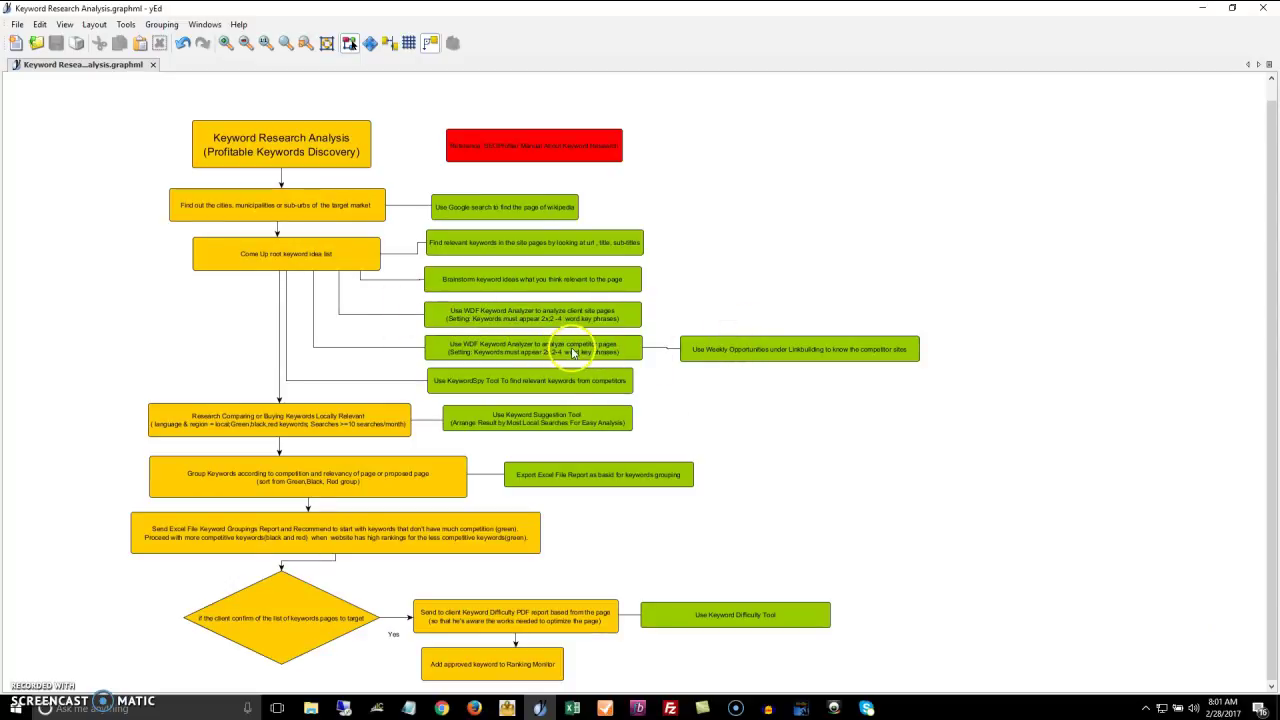
left_click(477, 387)
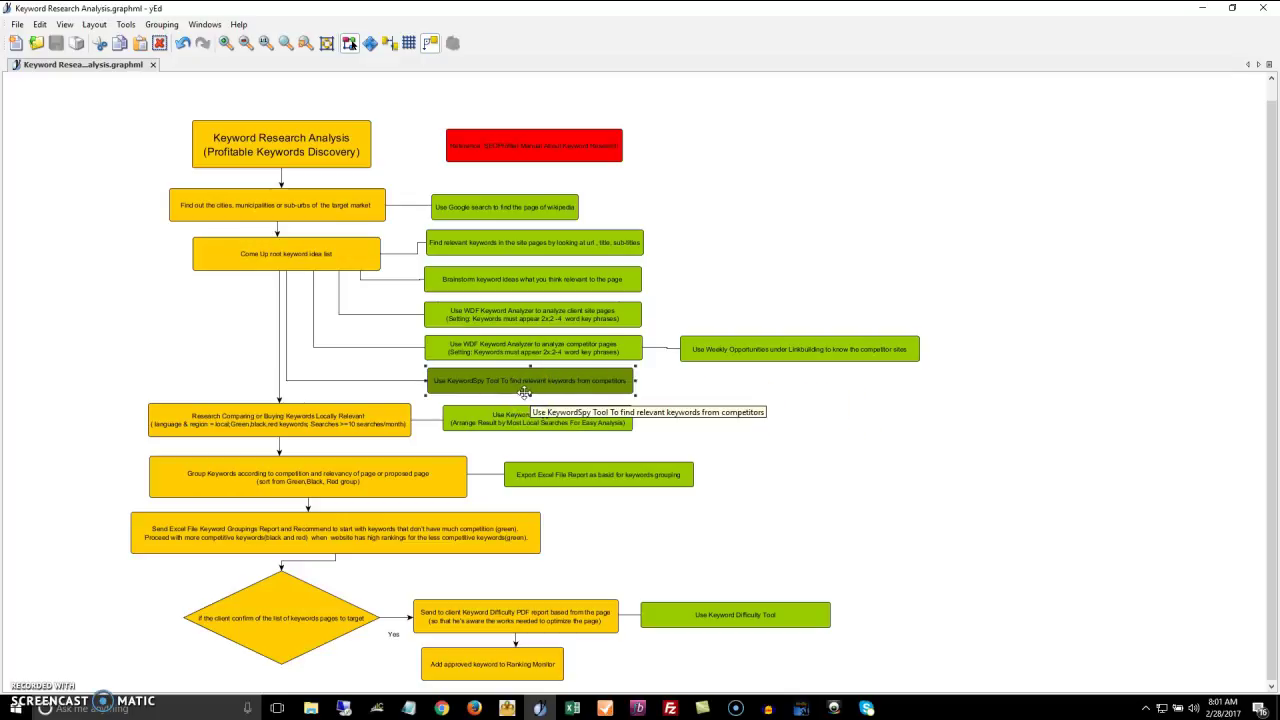
left_click(549, 397)
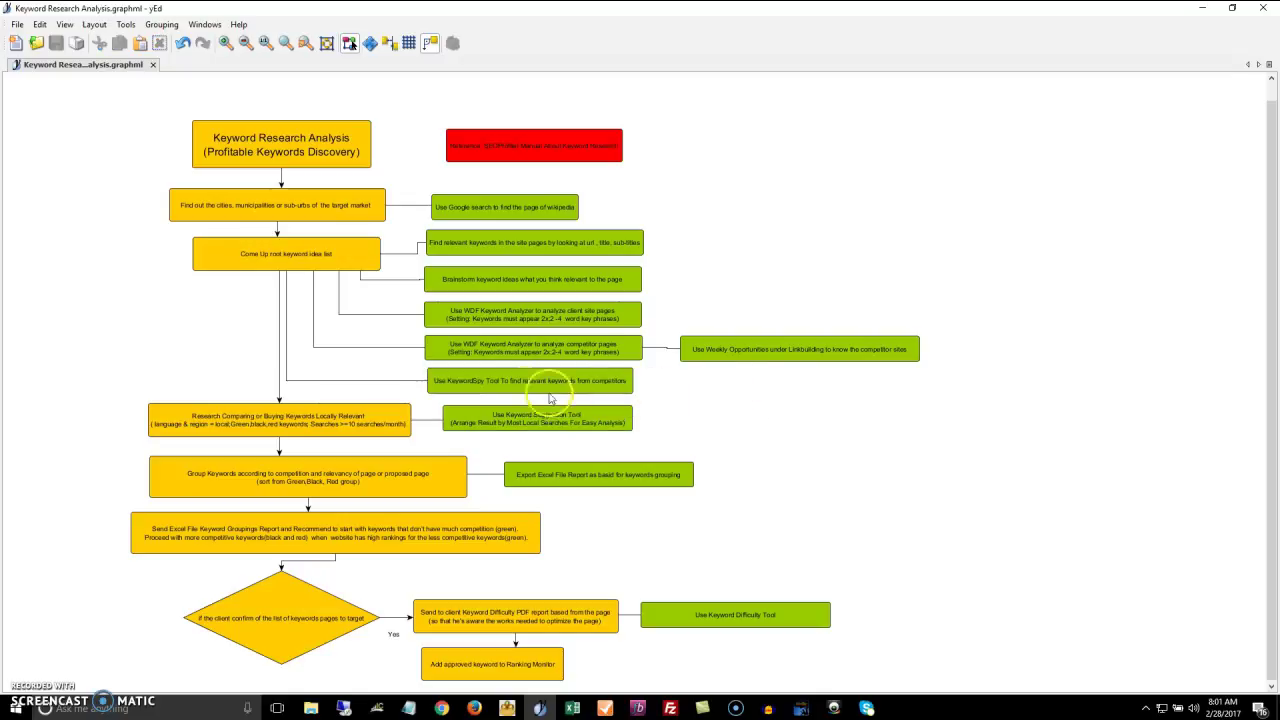
Switch to Chrome and get the Keyword Spy competitor keywords for kitchenerdentist.com, using the domain copied from the Dental Composite Fillings page address.
left_click(445, 708)
left_click(58, 436)
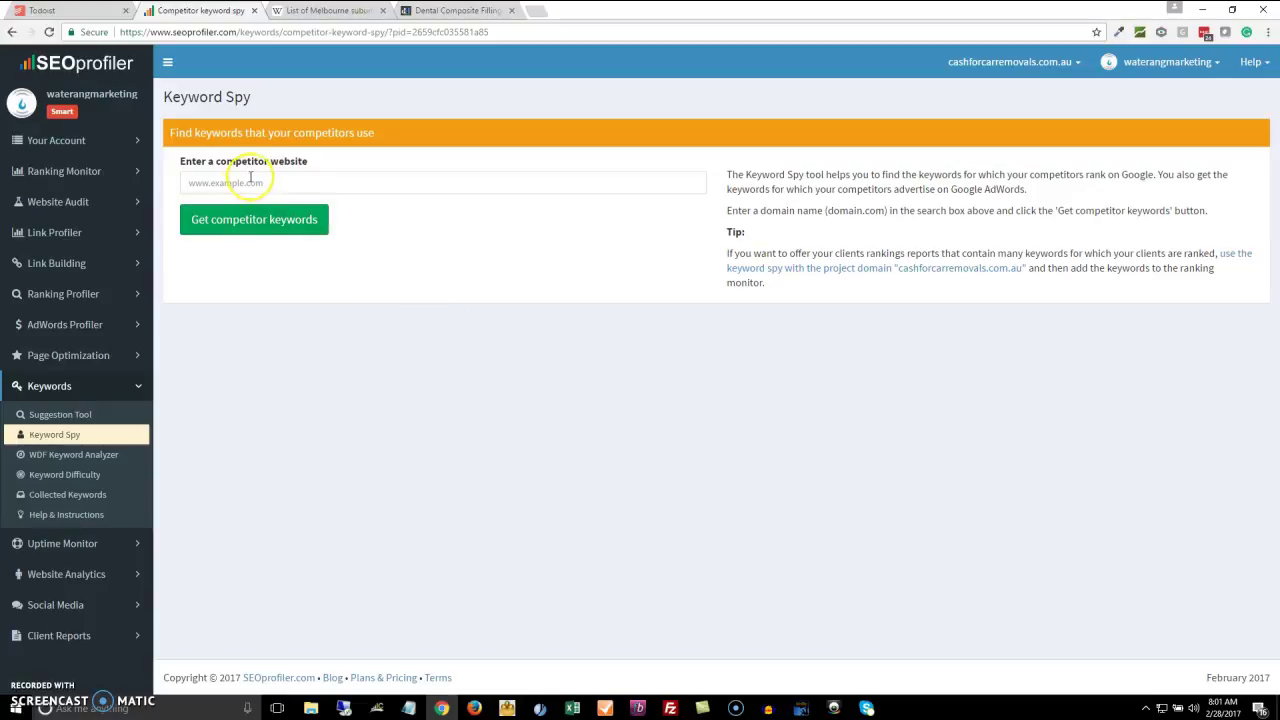
left_click(240, 181)
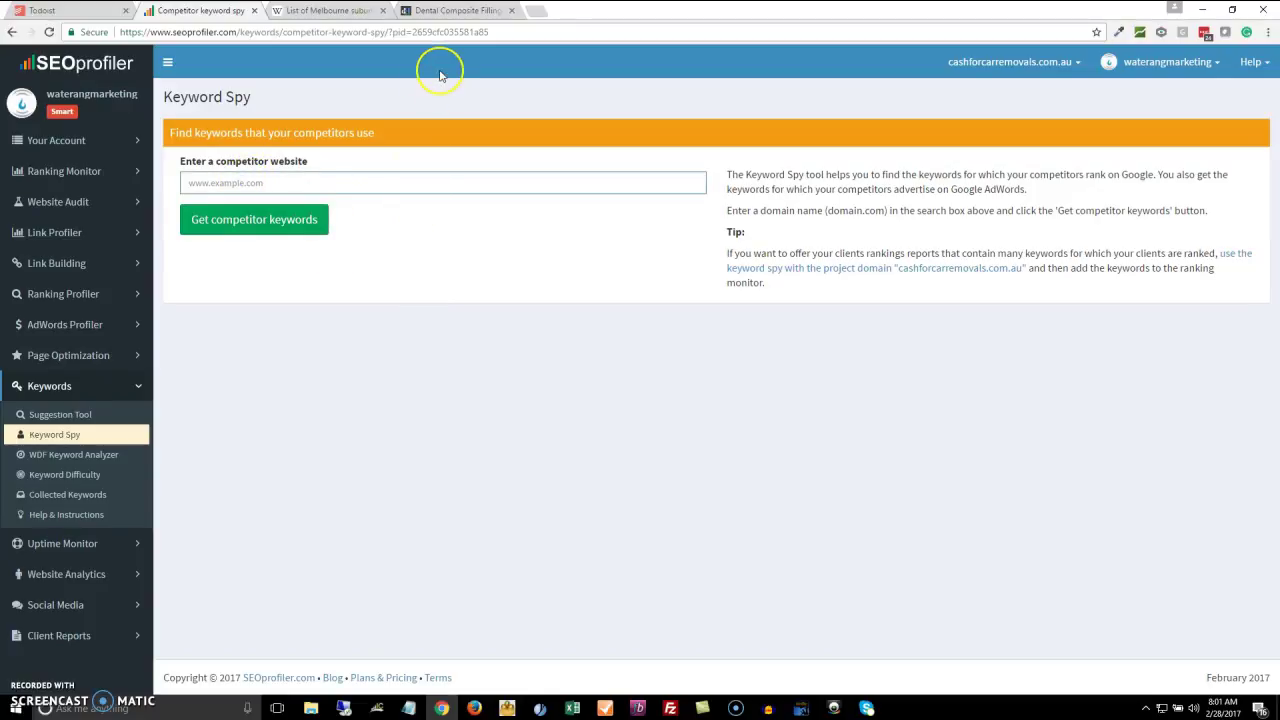
left_click(443, 12)
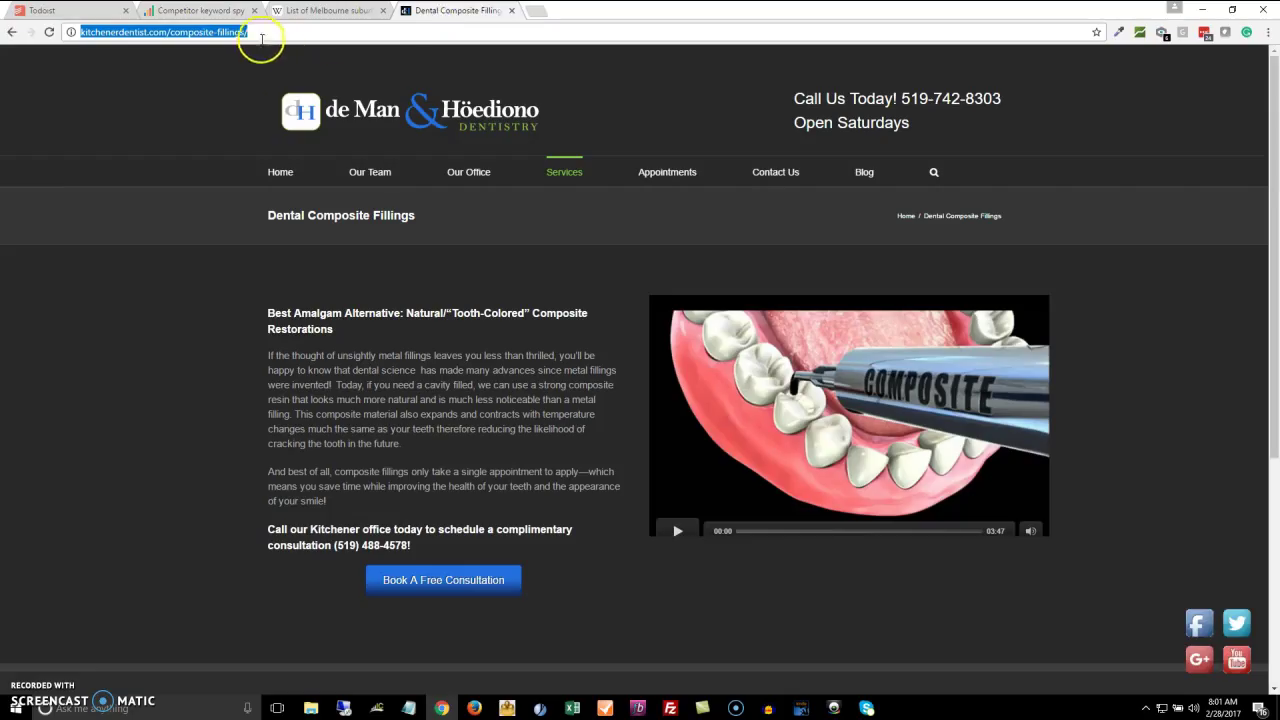
left_click_drag(171, 32, 80, 32)
key("ctrl+c")
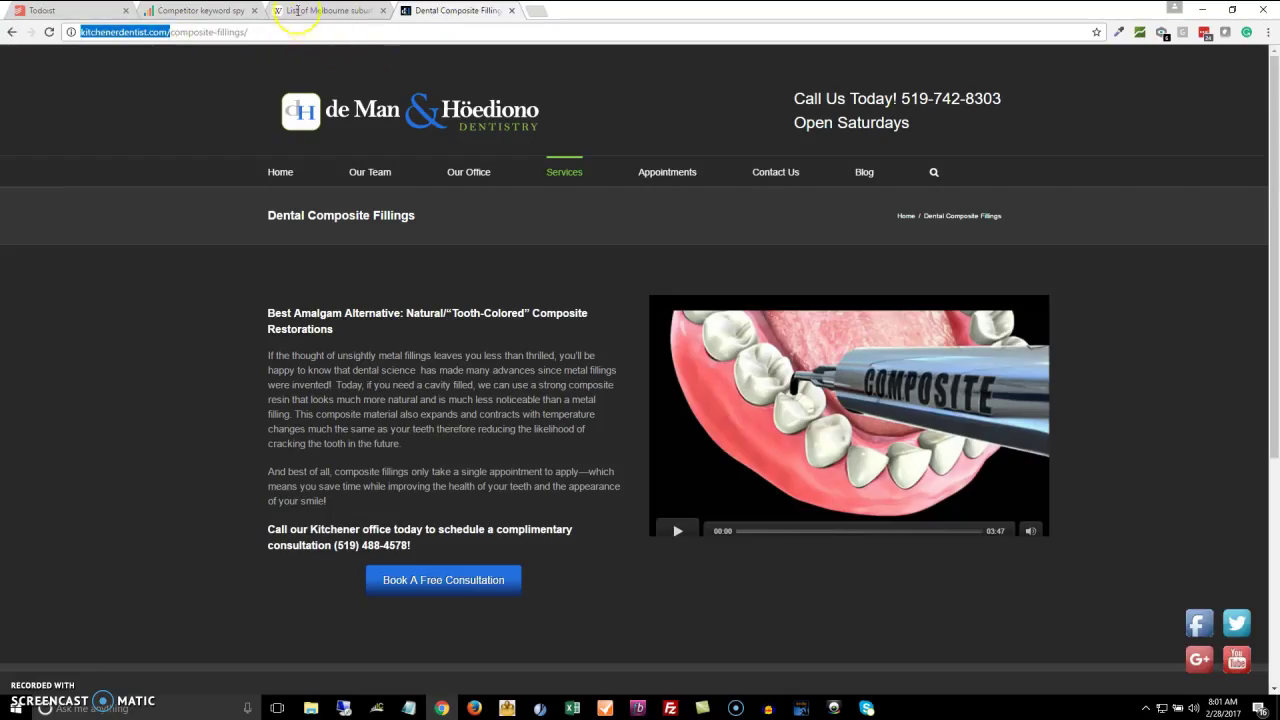
left_click(195, 11)
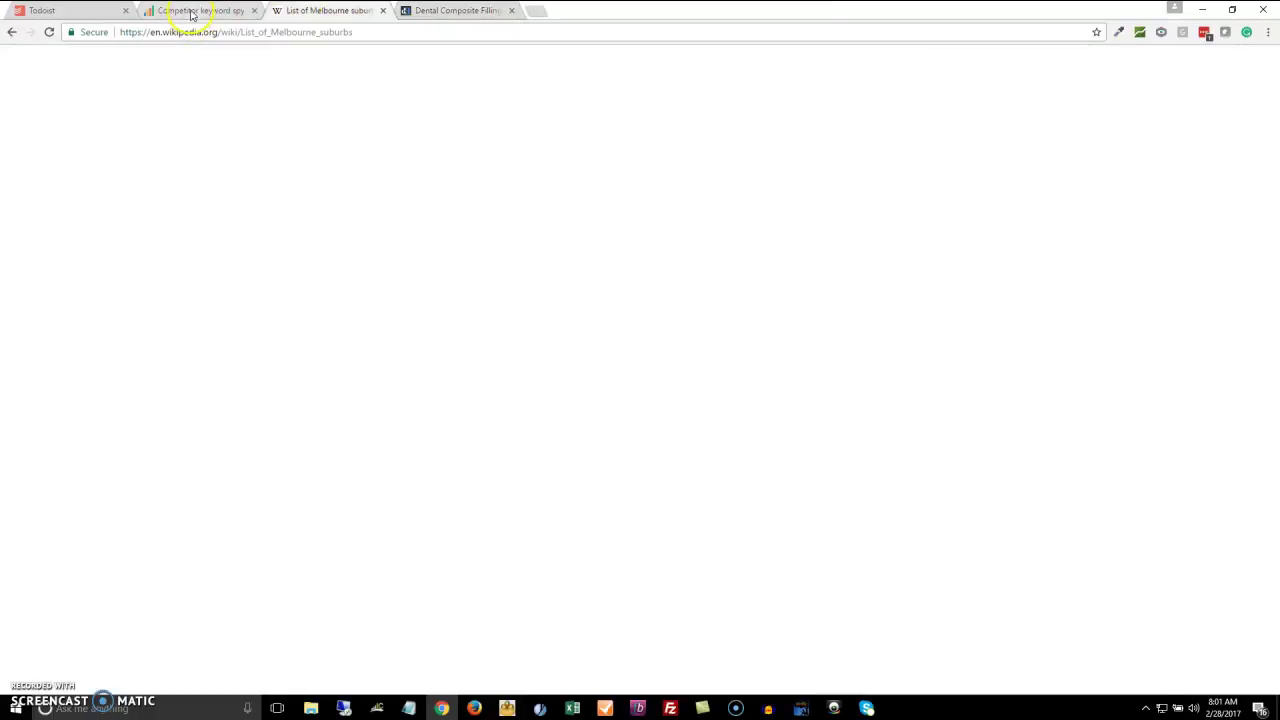
key("ctrl+v")
left_click(272, 220)
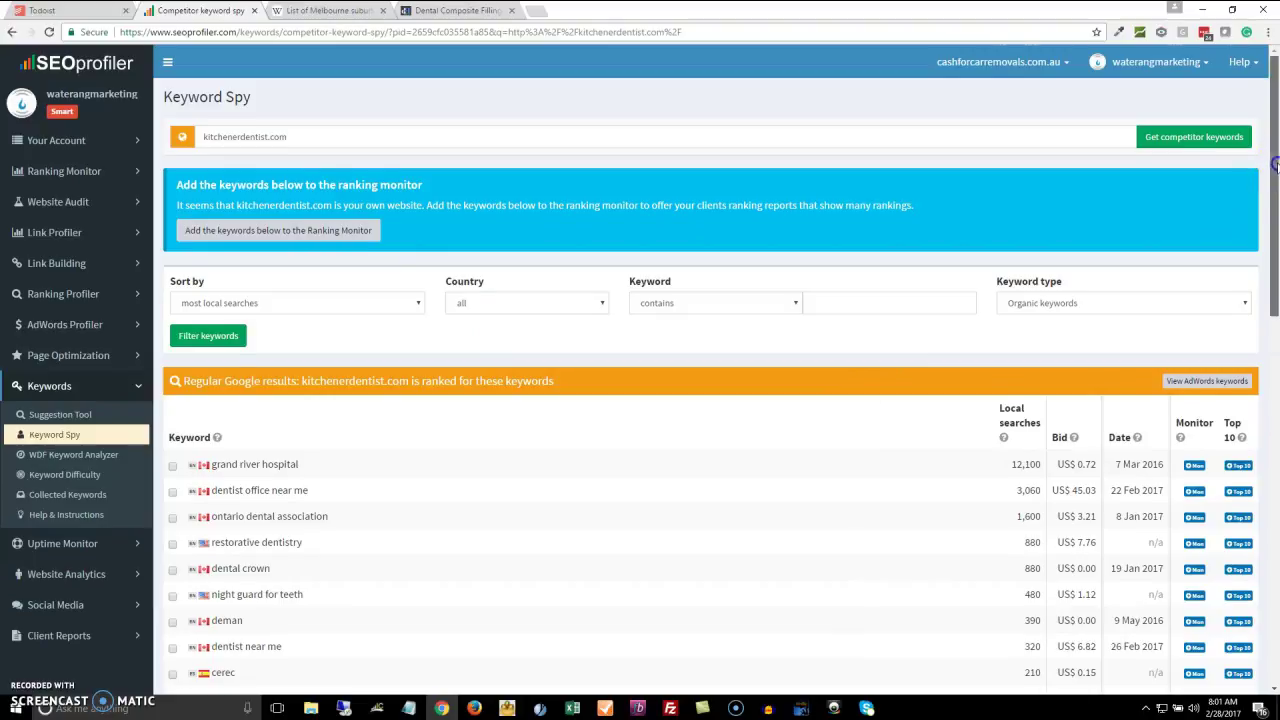
Filter the competitor keywords for kitchenerdentist.com by the country Australia.
scroll(296, 435, "down", 2)
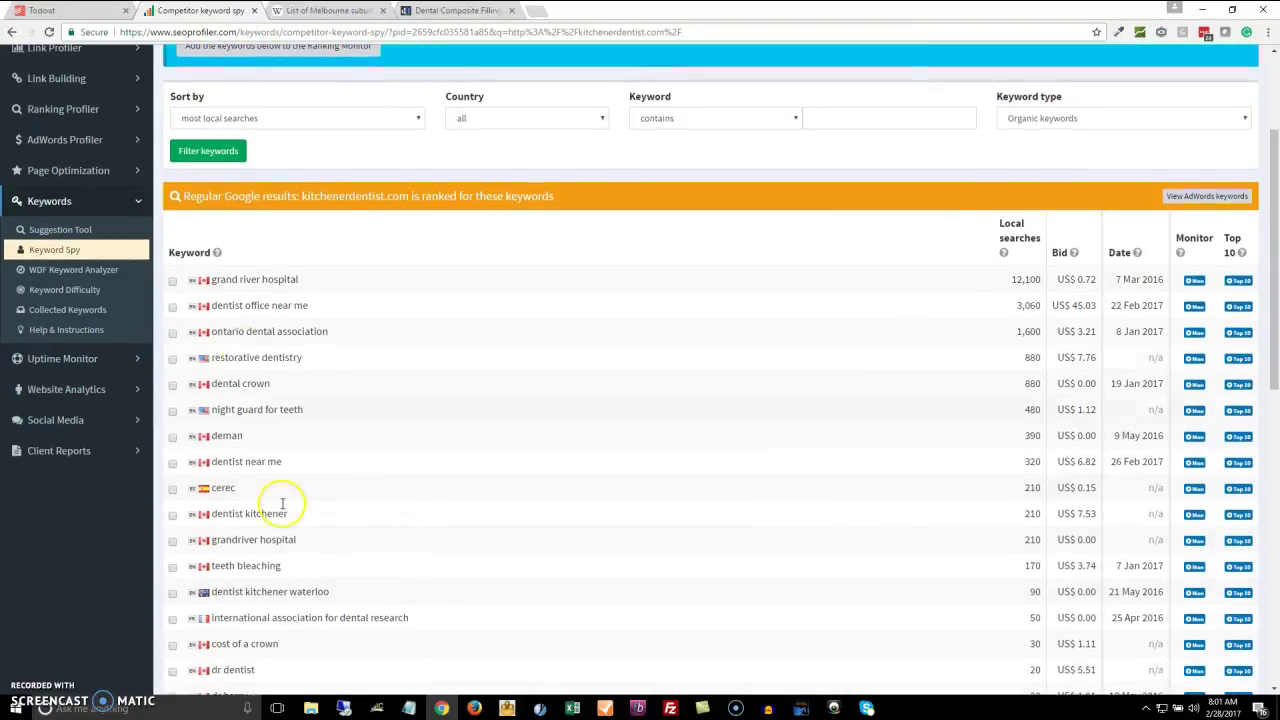
left_click(441, 708)
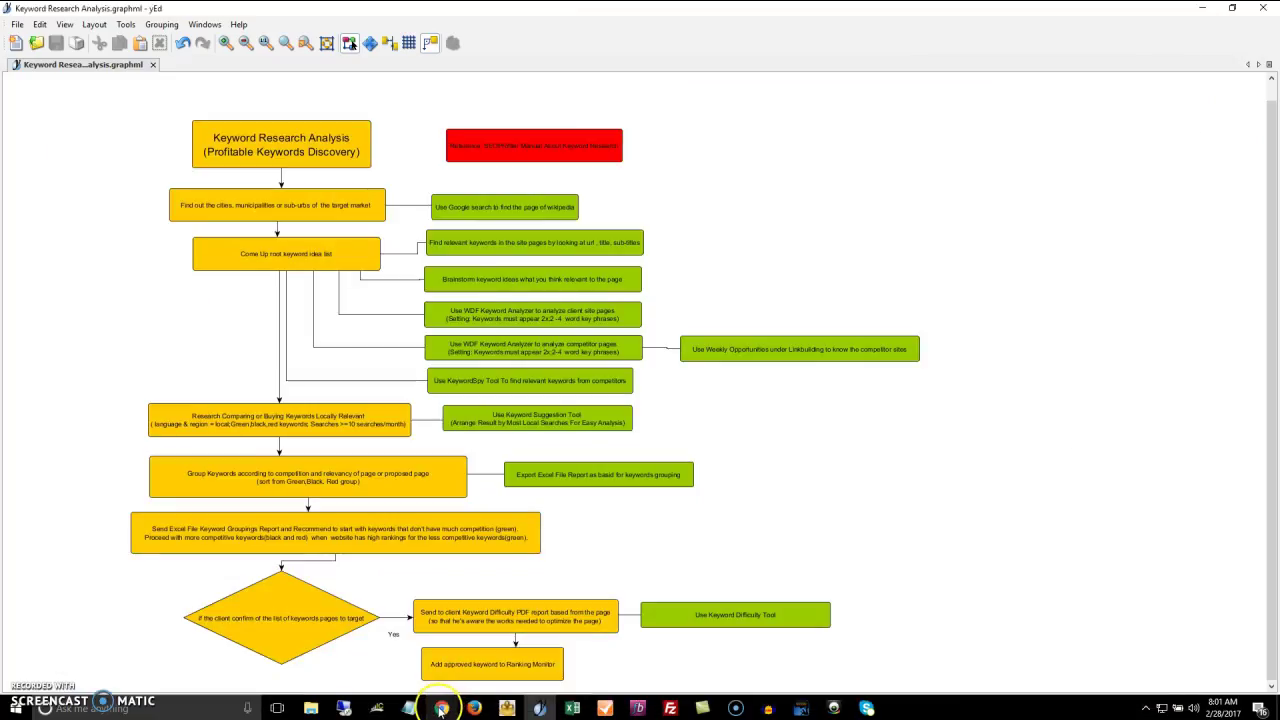
left_click(441, 708)
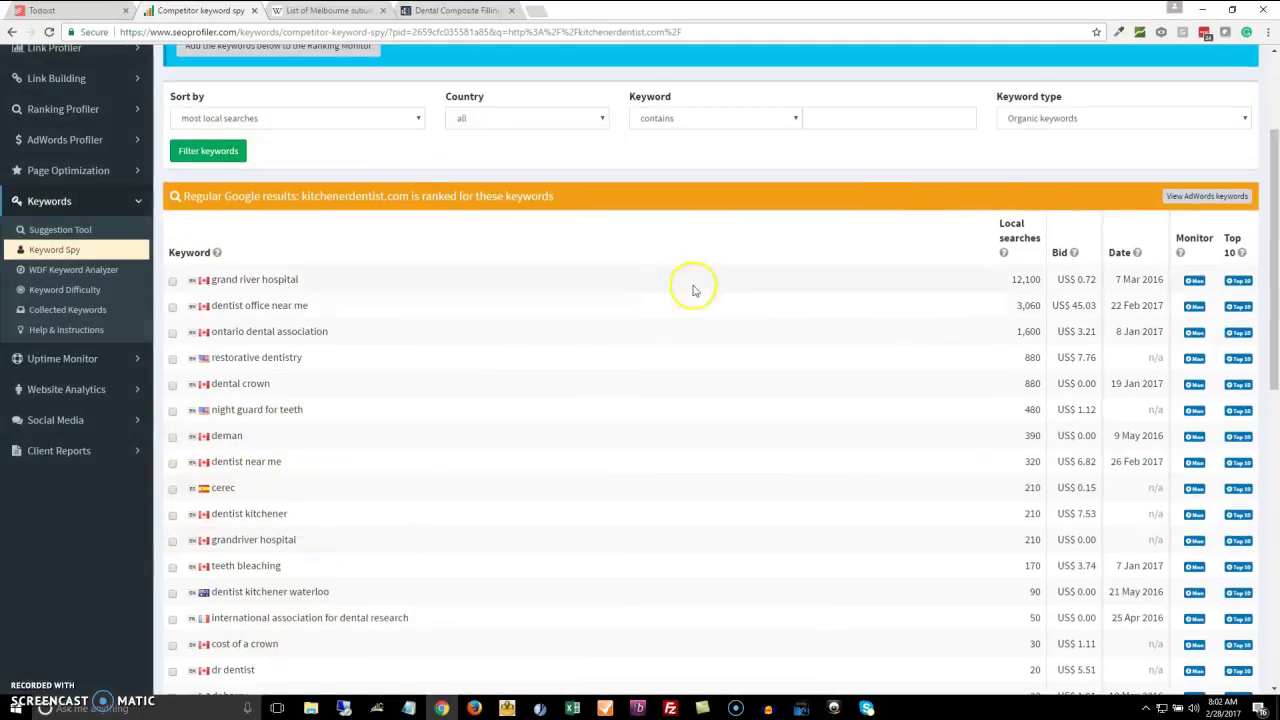
left_click(601, 119)
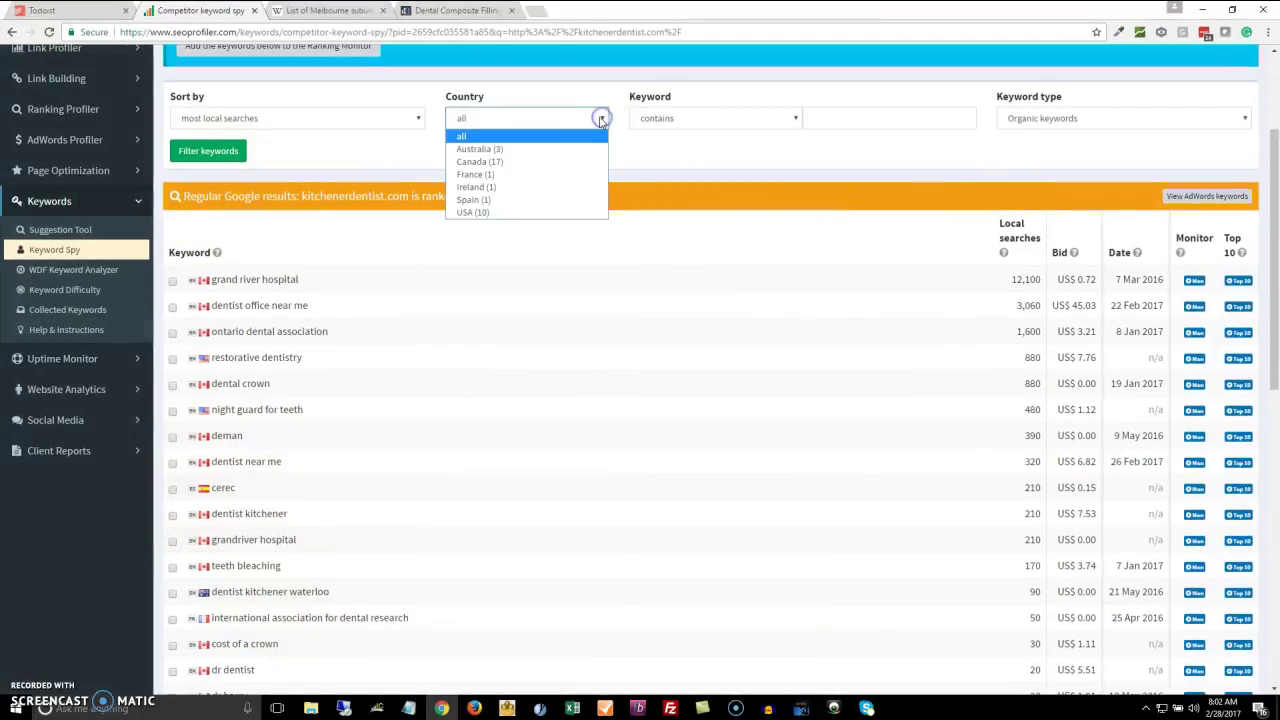
left_click(489, 149)
left_click(208, 151)
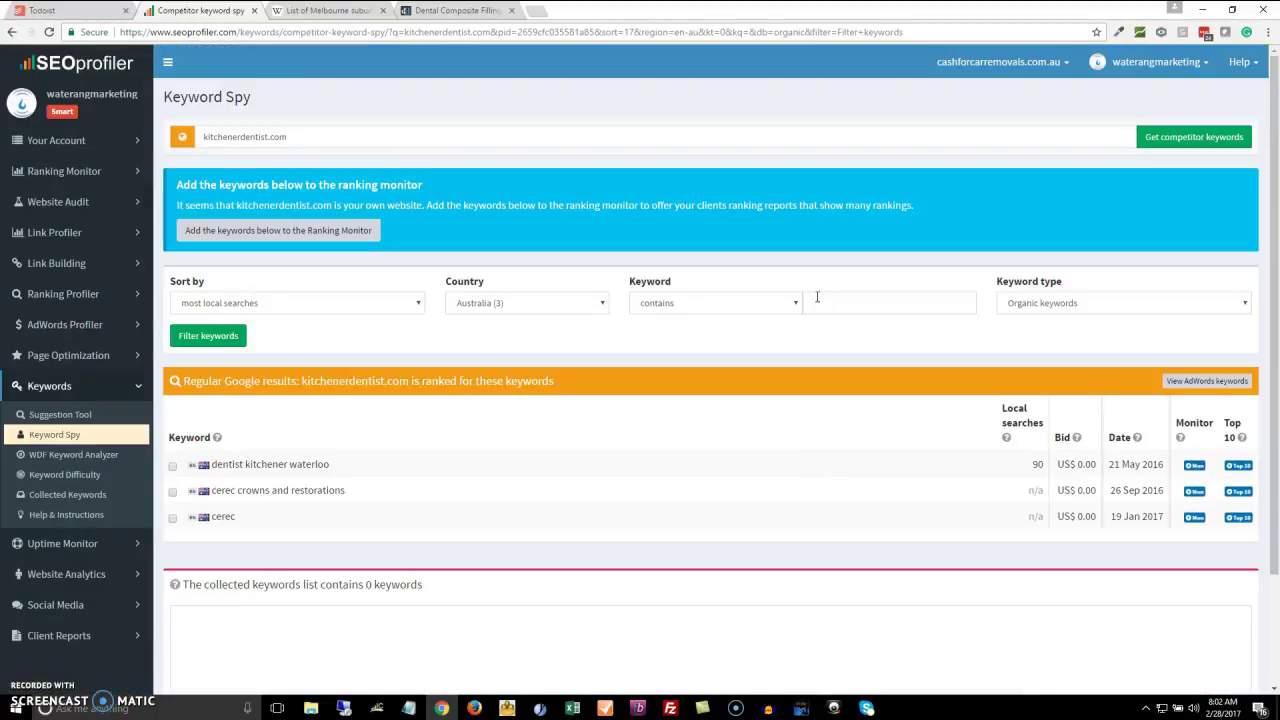
Set the country filter back to all and filter the keywords again.
left_click(603, 304)
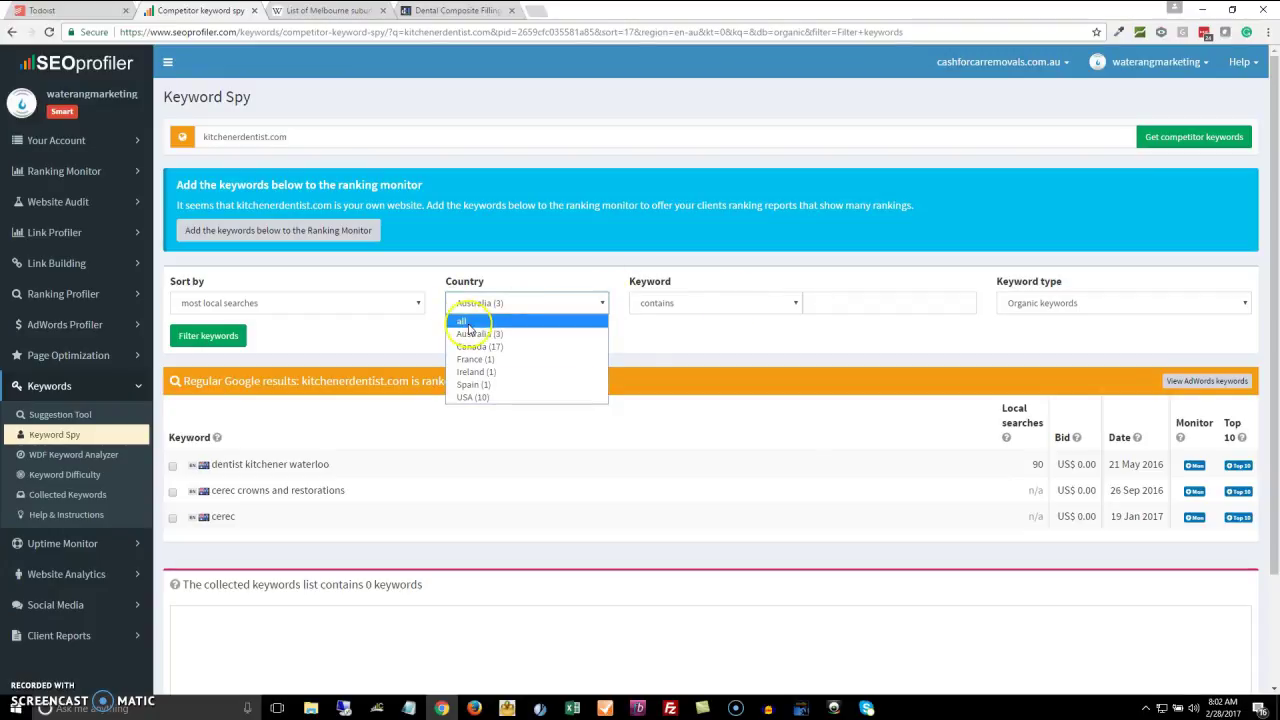
left_click(466, 322)
left_click(208, 335)
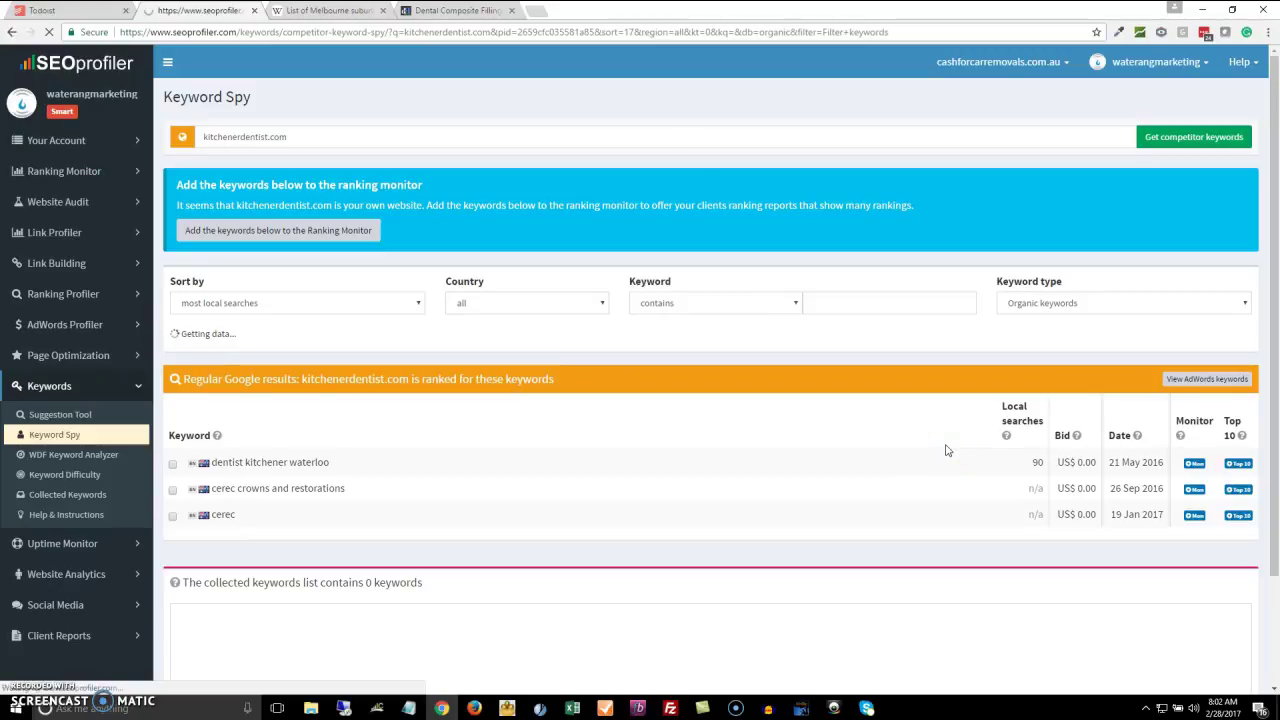
Look through the list of keywords for which kitchenerdentist.com ranks in regular Google results.
left_click(664, 460)
scroll(886, 571, "down", 5)
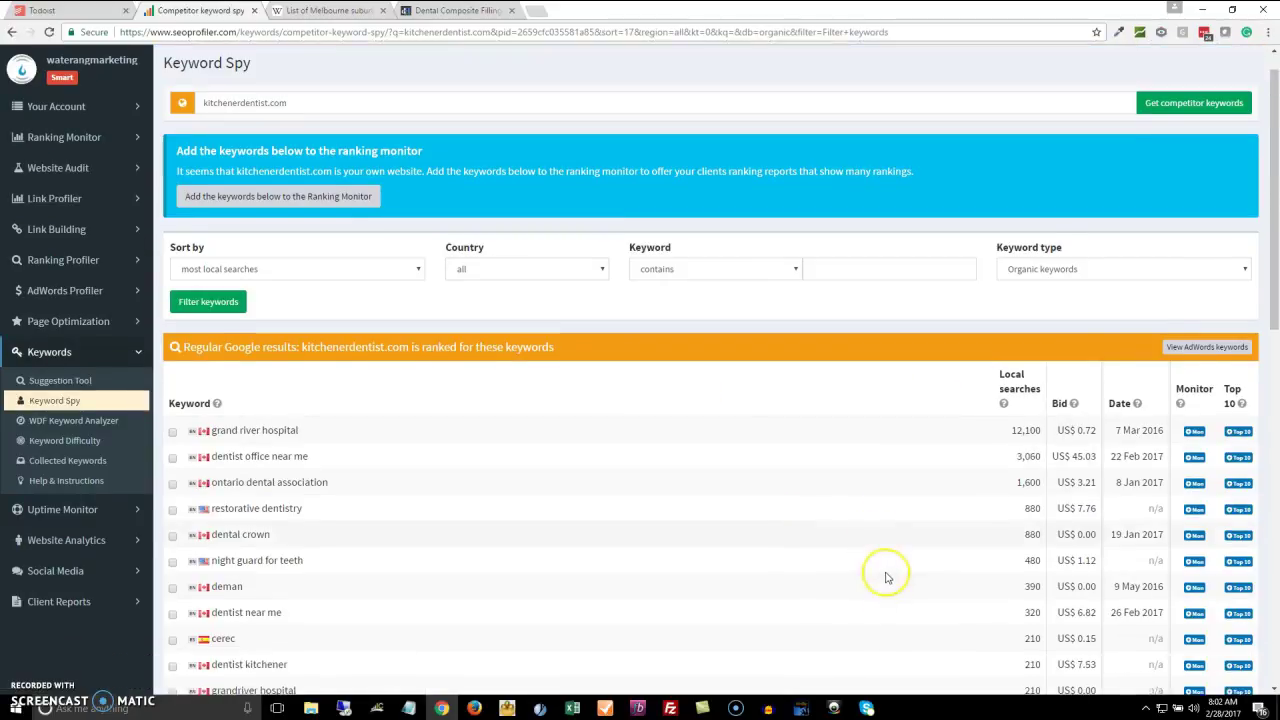
scroll(549, 572, "down", 1)
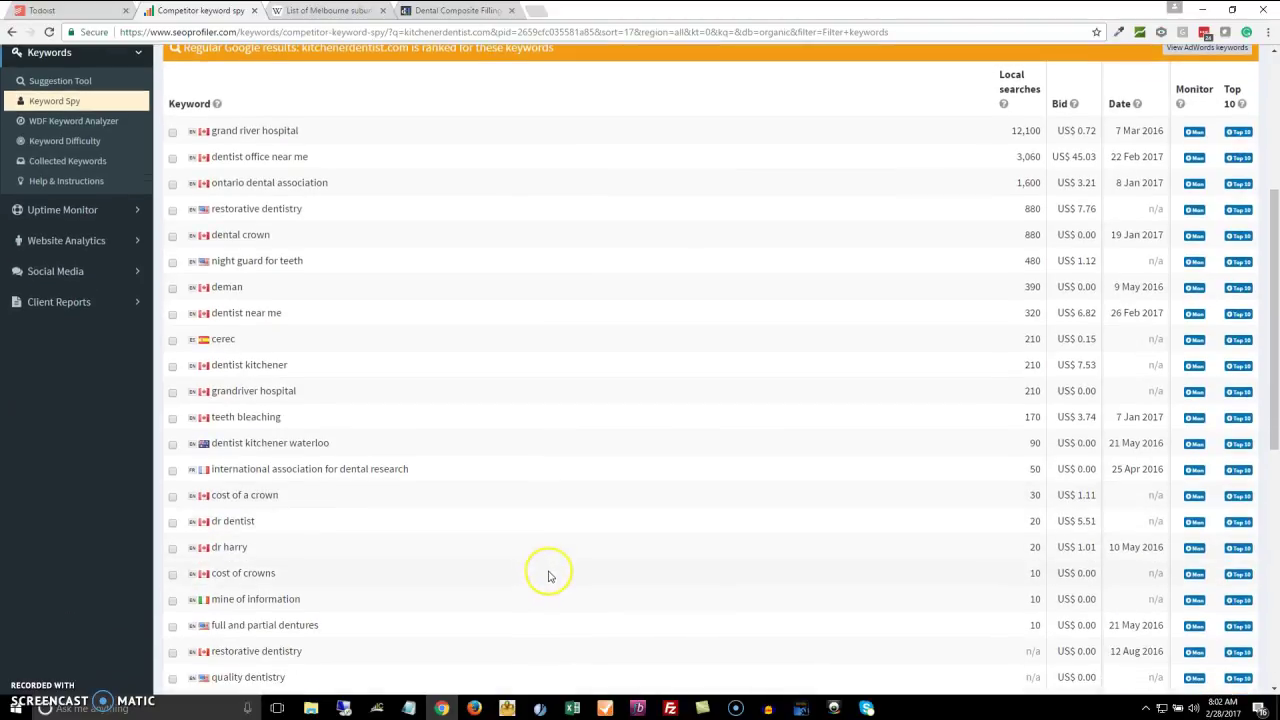
scroll(614, 571, "down", 1)
scroll(686, 571, "up", 1)
scroll(680, 565, "down", 1)
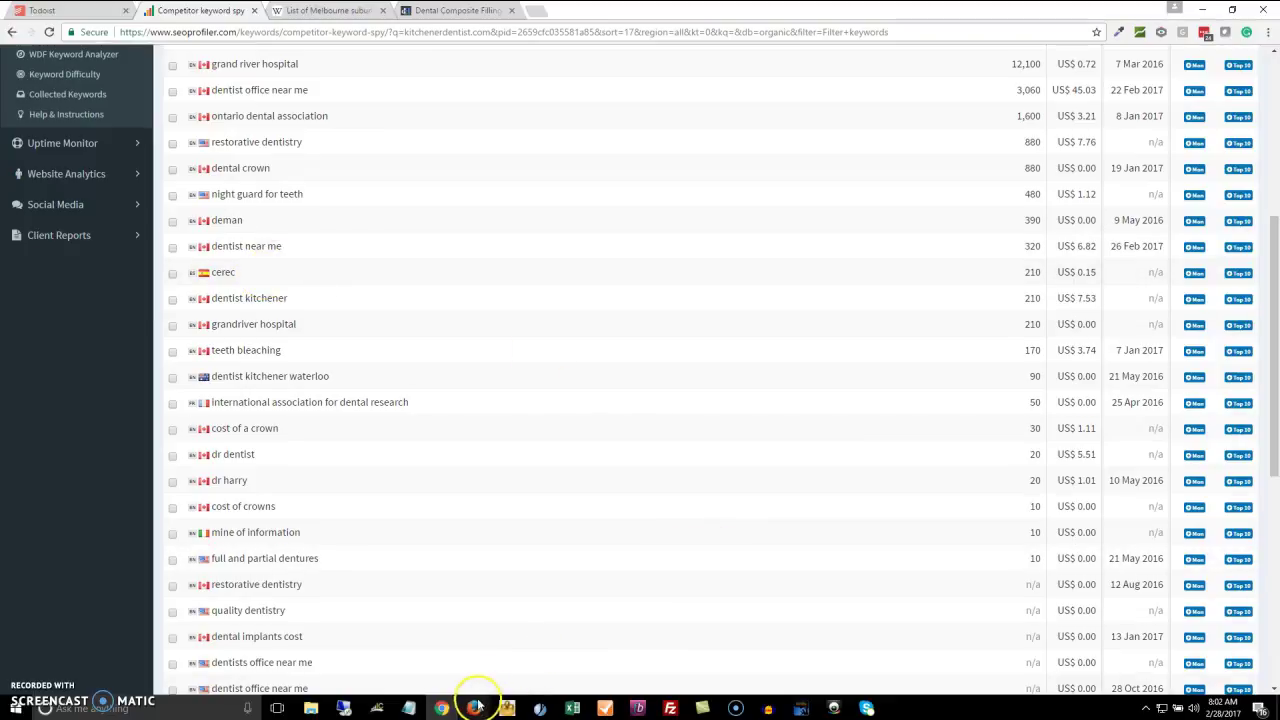
scroll(605, 453, "up", 1)
scroll(612, 452, "up", 3)
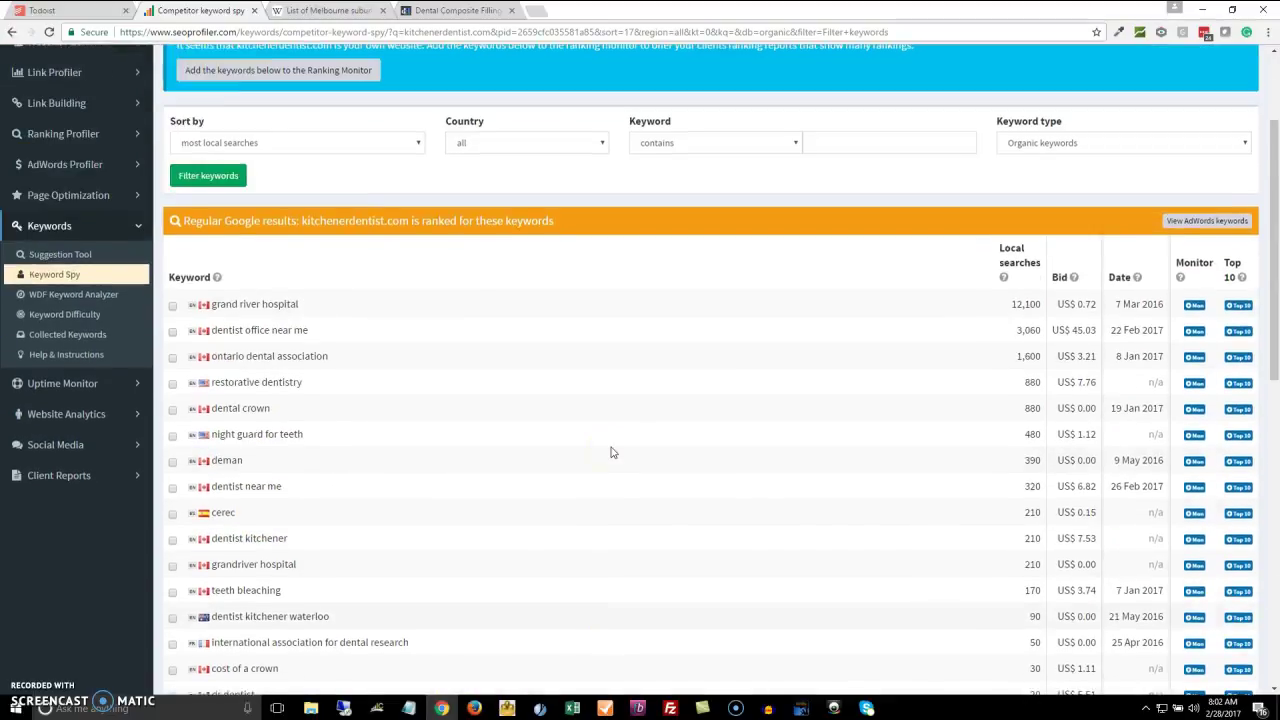
Switch to the yEd flowchart and compare its KeywordSpy step with the Keyword Spy results in Chrome, ending back in the flowchart.
left_click(540, 707)
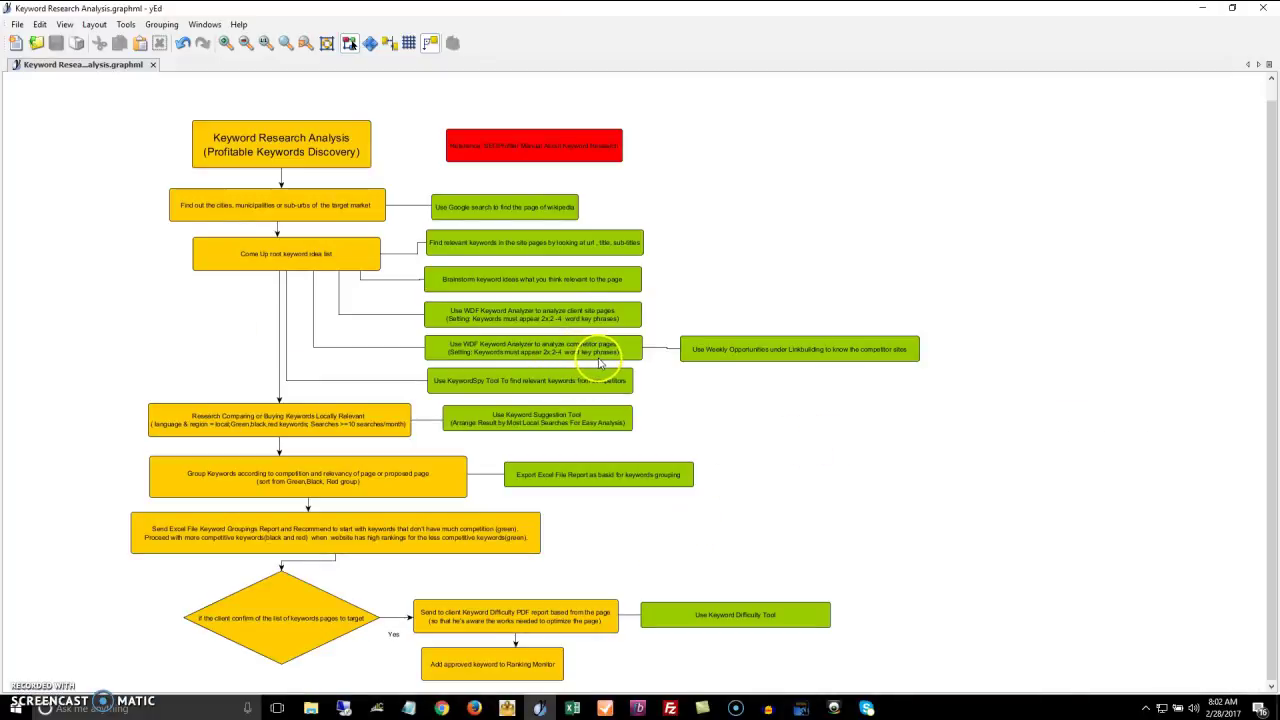
left_click(540, 382)
left_click(450, 709)
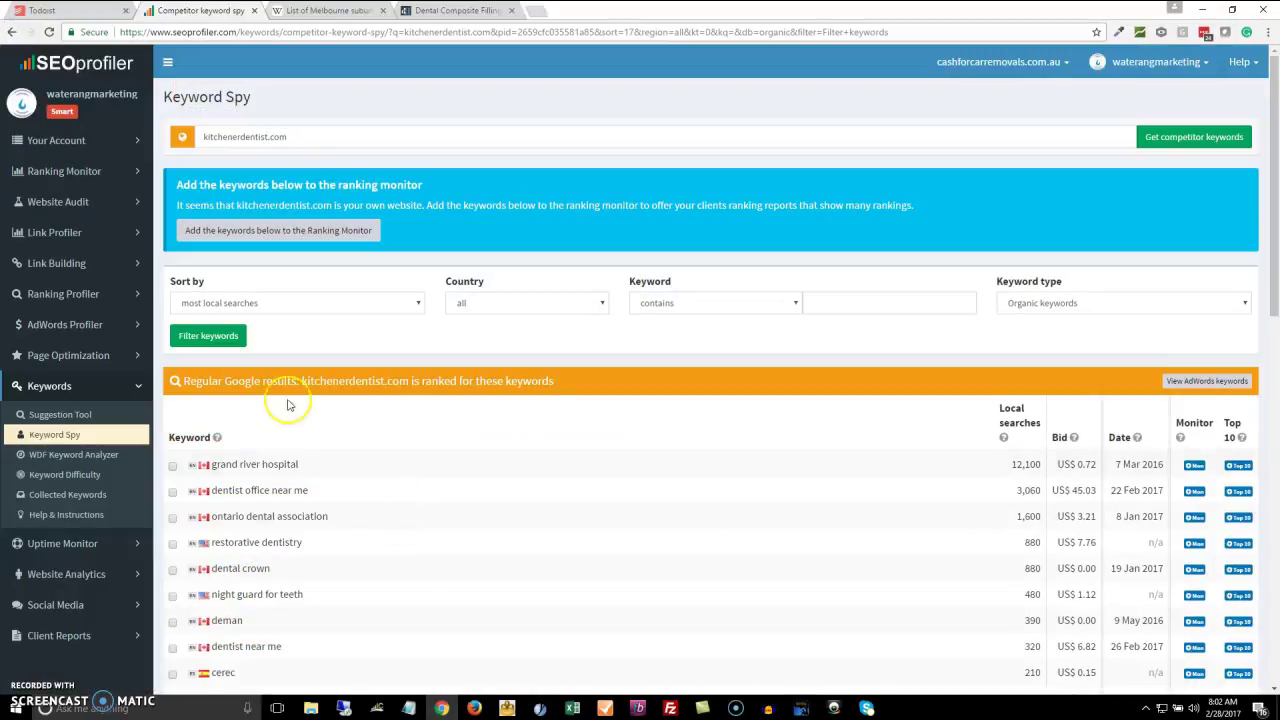
mouse_move(446, 711)
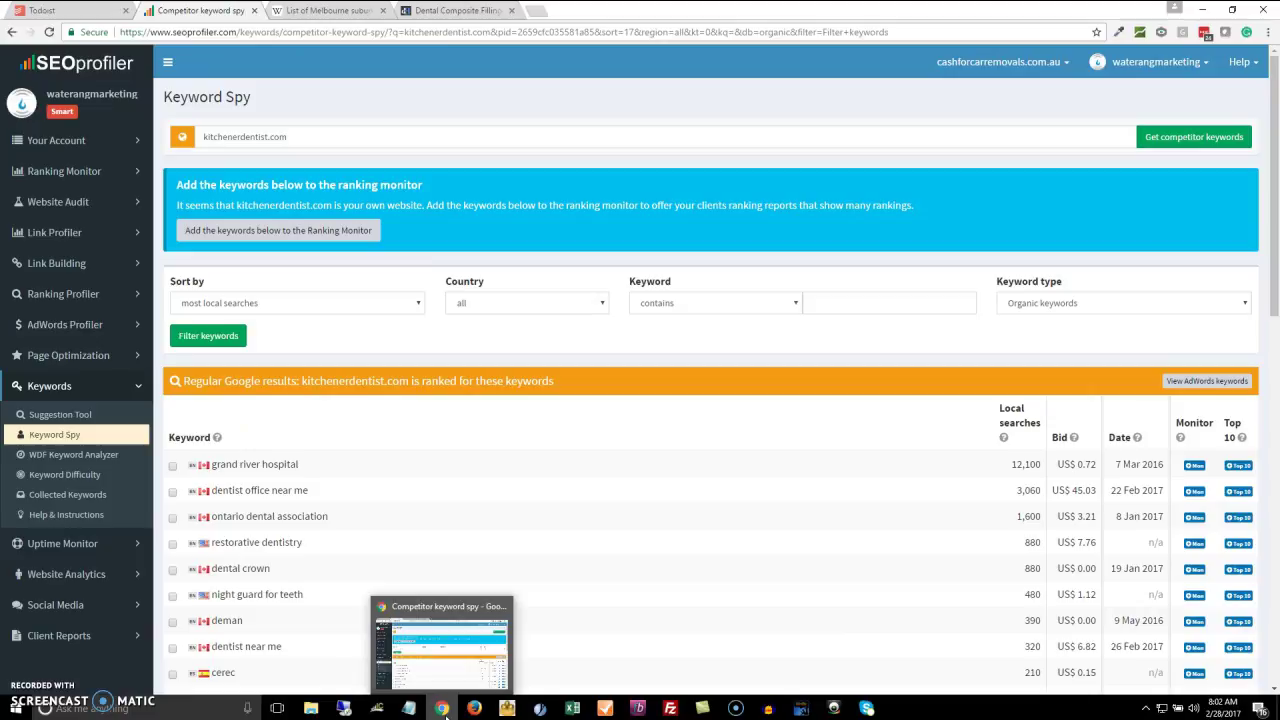
left_click(446, 711)
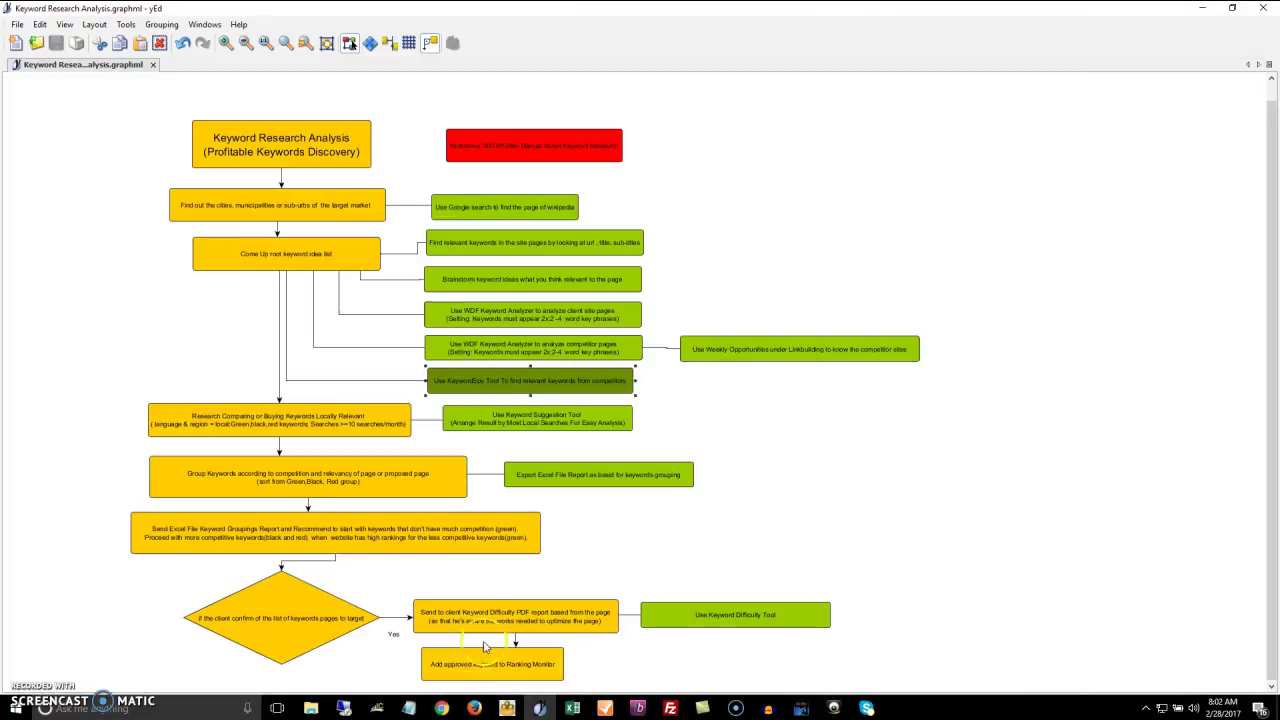
left_click(723, 405)
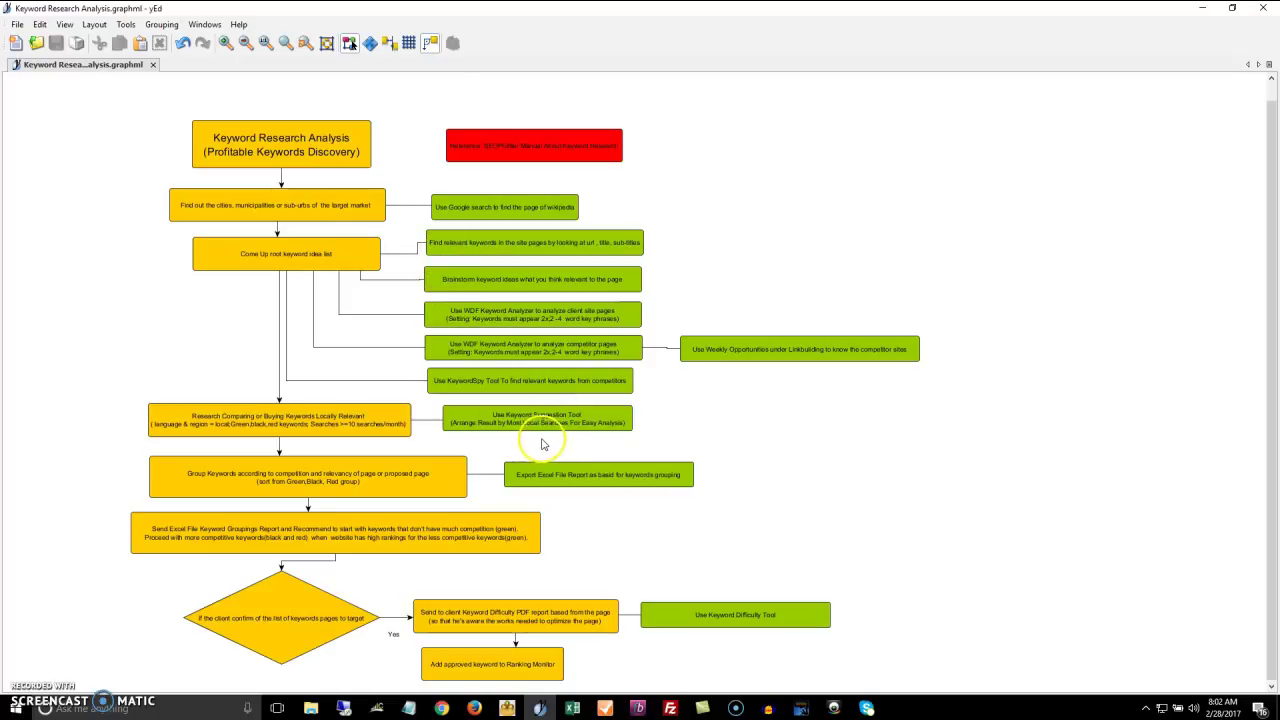
Review the flowchart step on researching locally relevant comparing or buying keywords and its linked Keyword Suggestion Tool box.
left_click(275, 424)
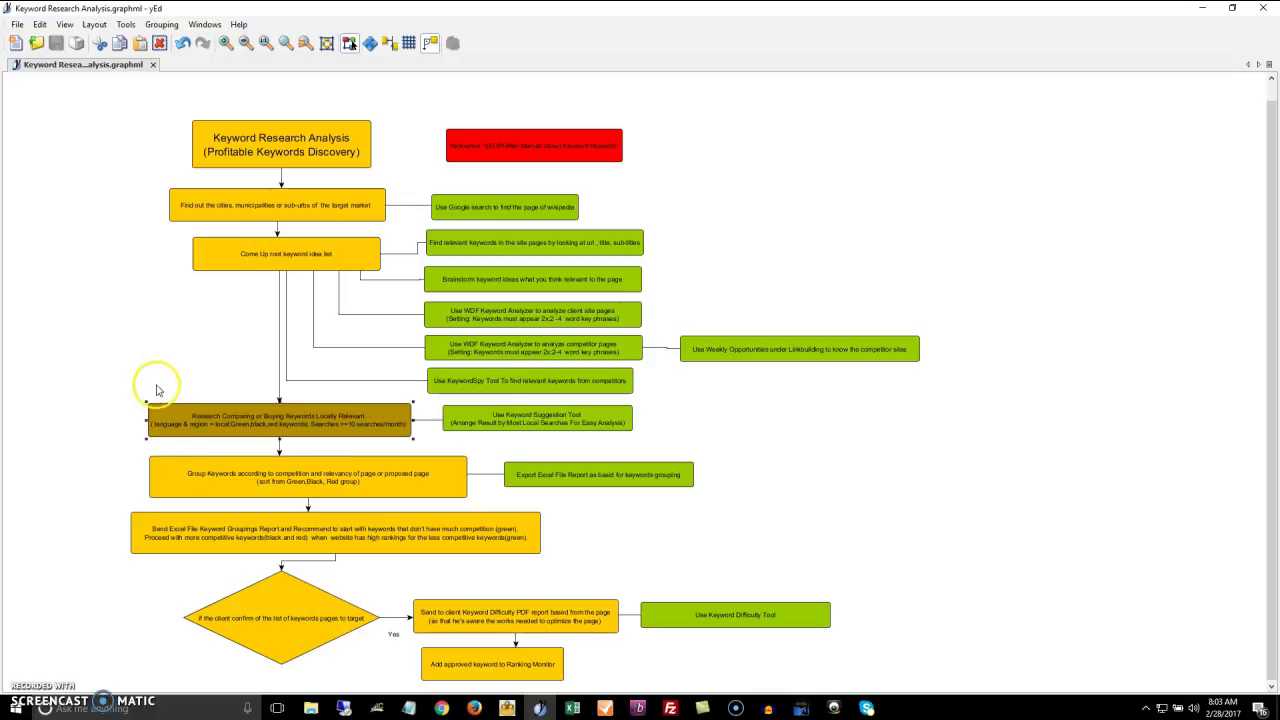
left_click(175, 428)
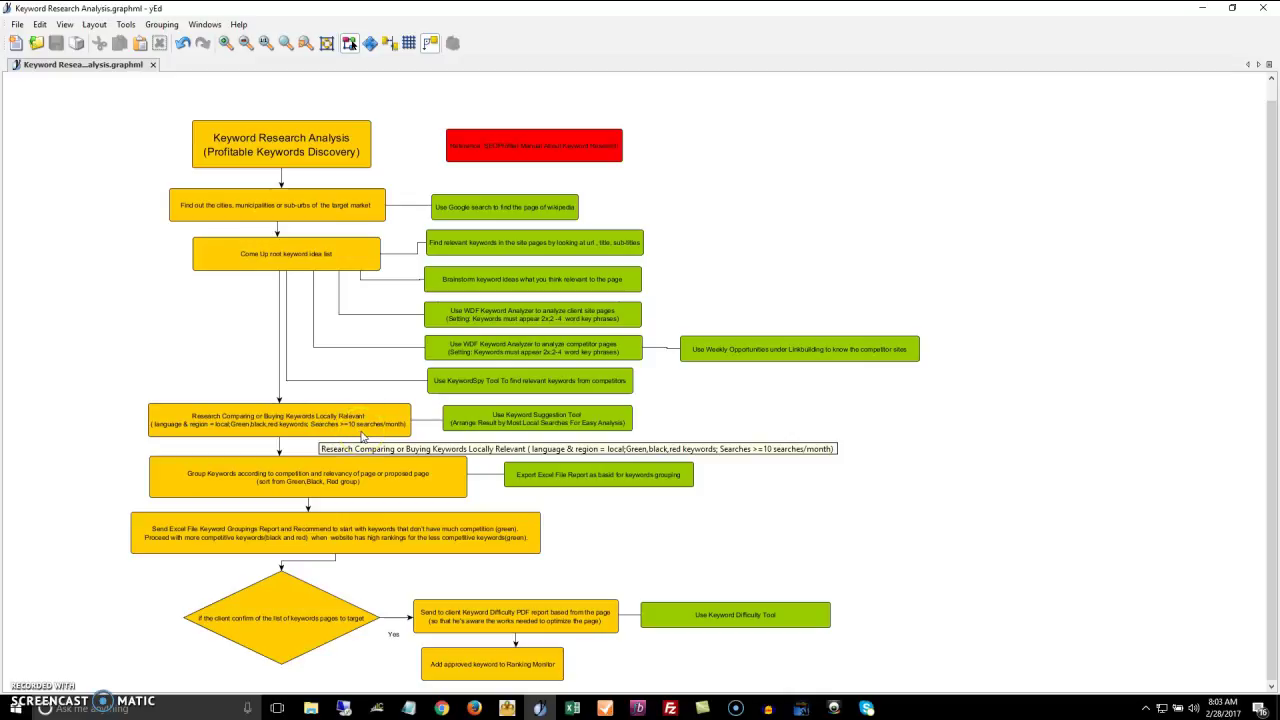
left_click(697, 409)
left_click(560, 418)
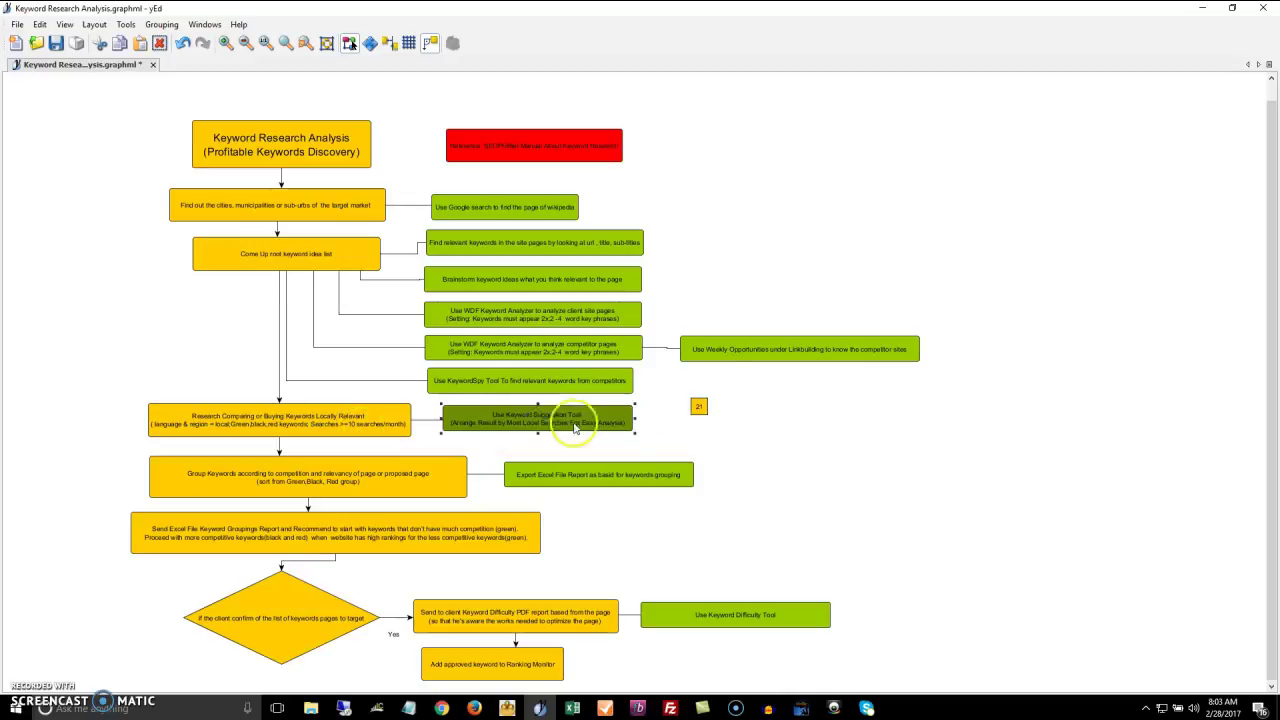
left_click(701, 410)
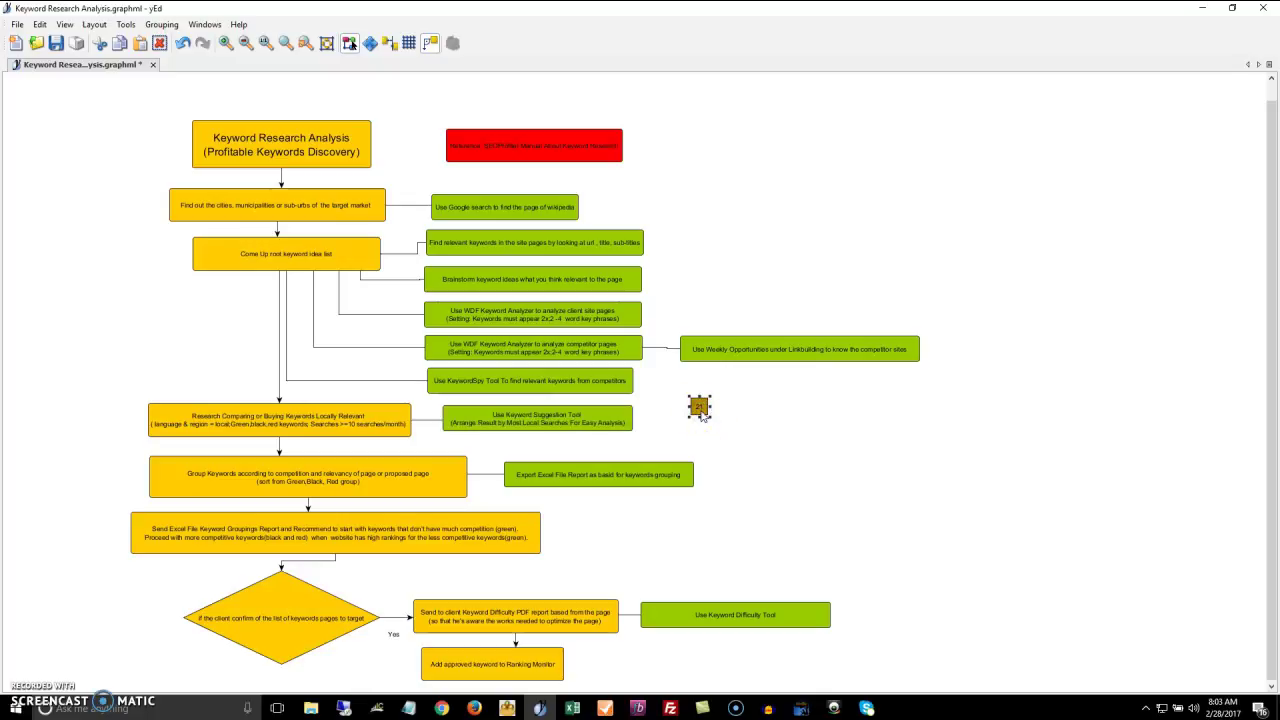
Switch to Chrome and open the keyword Suggestion Tool in SEOprofiler.
left_click(441, 706)
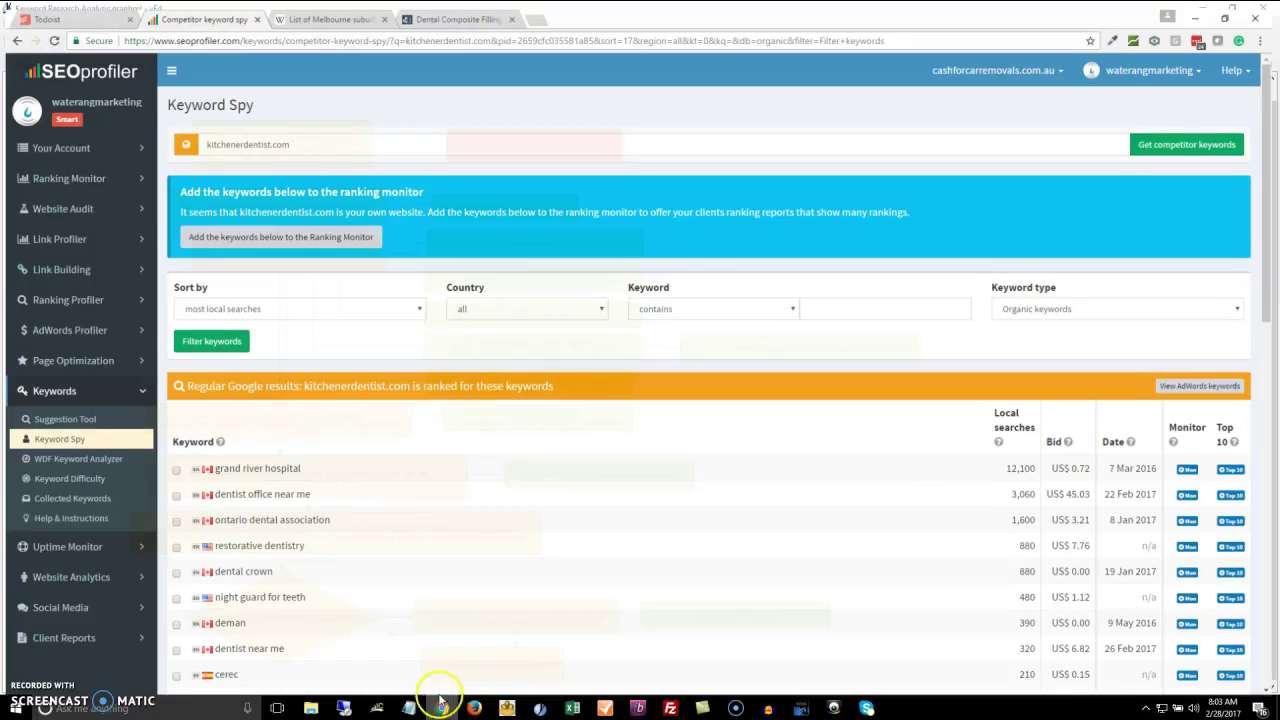
left_click(60, 418)
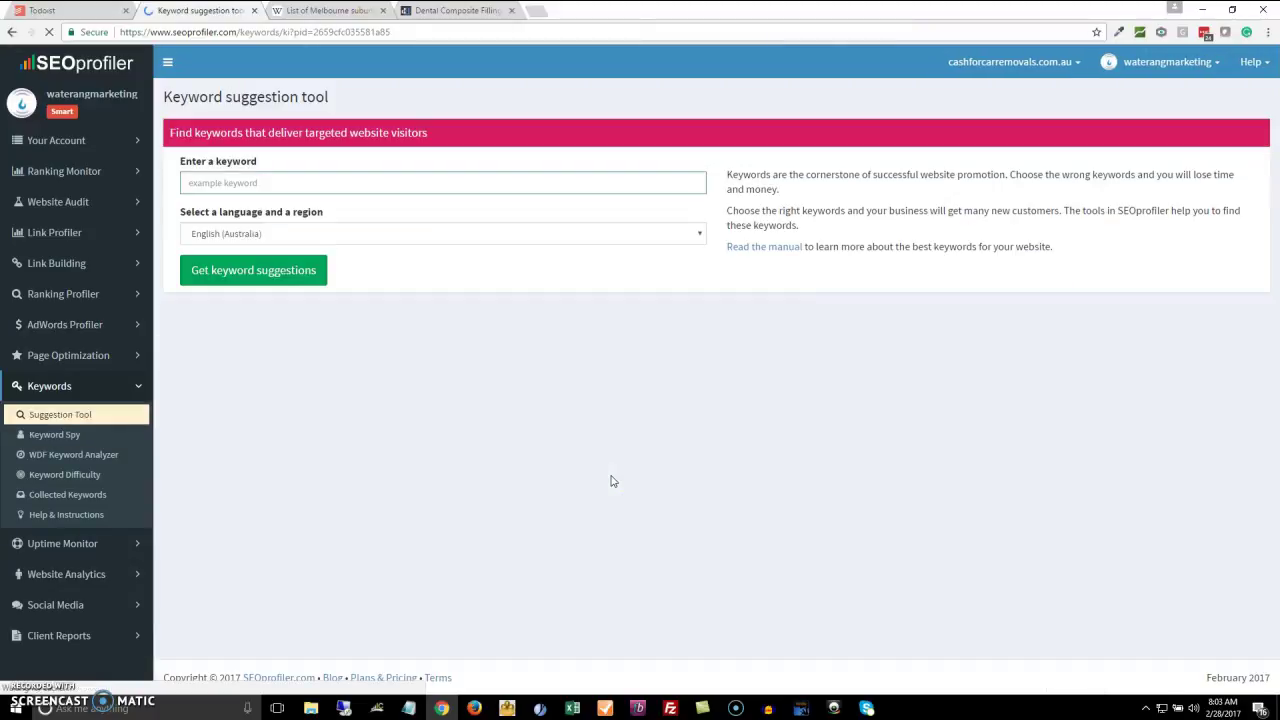
Compare the yEd flowchart's Keyword Suggestion Tool step with the empty suggestion form in Chrome, ending back in Chrome.
left_click(245, 181)
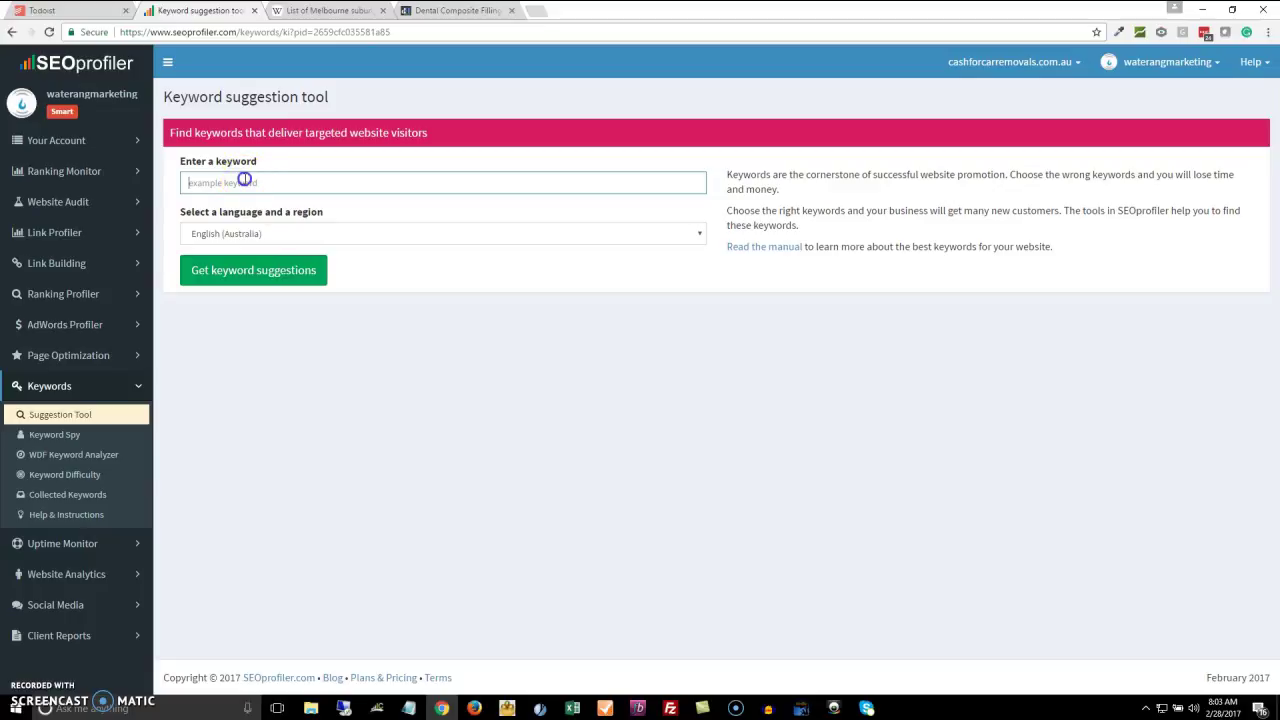
left_click(443, 710)
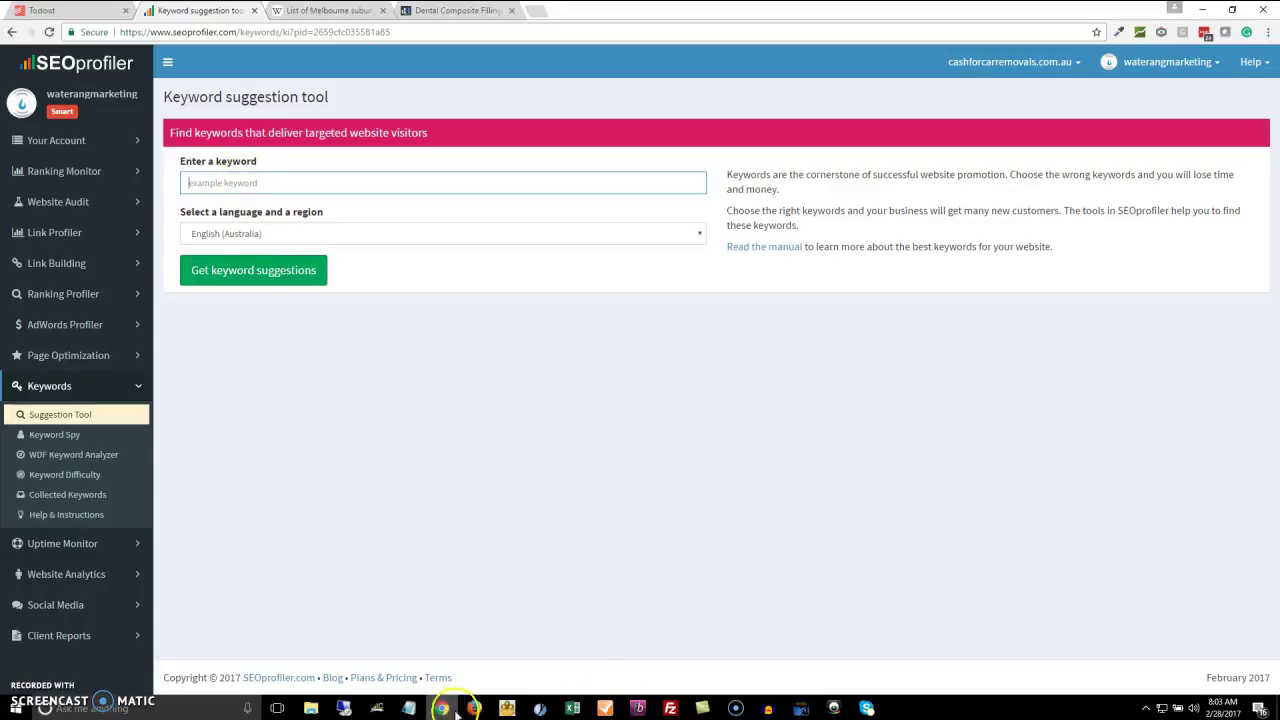
left_click(540, 708)
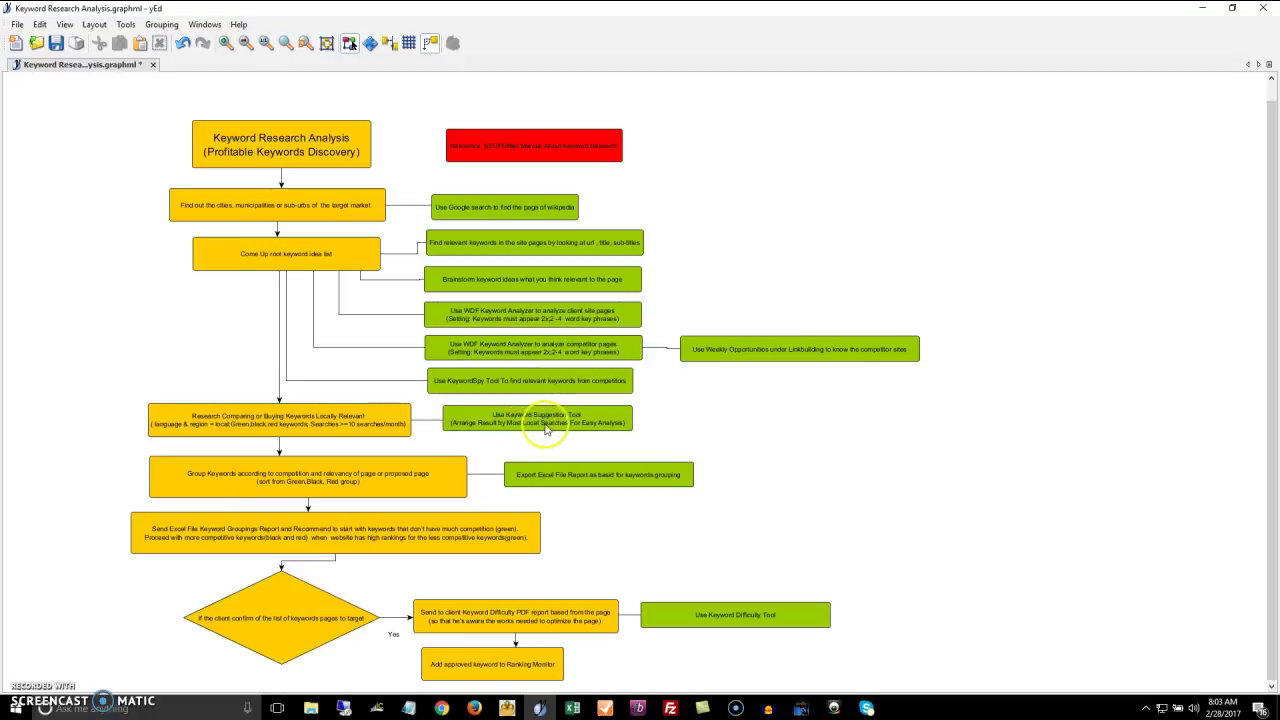
left_click(443, 708)
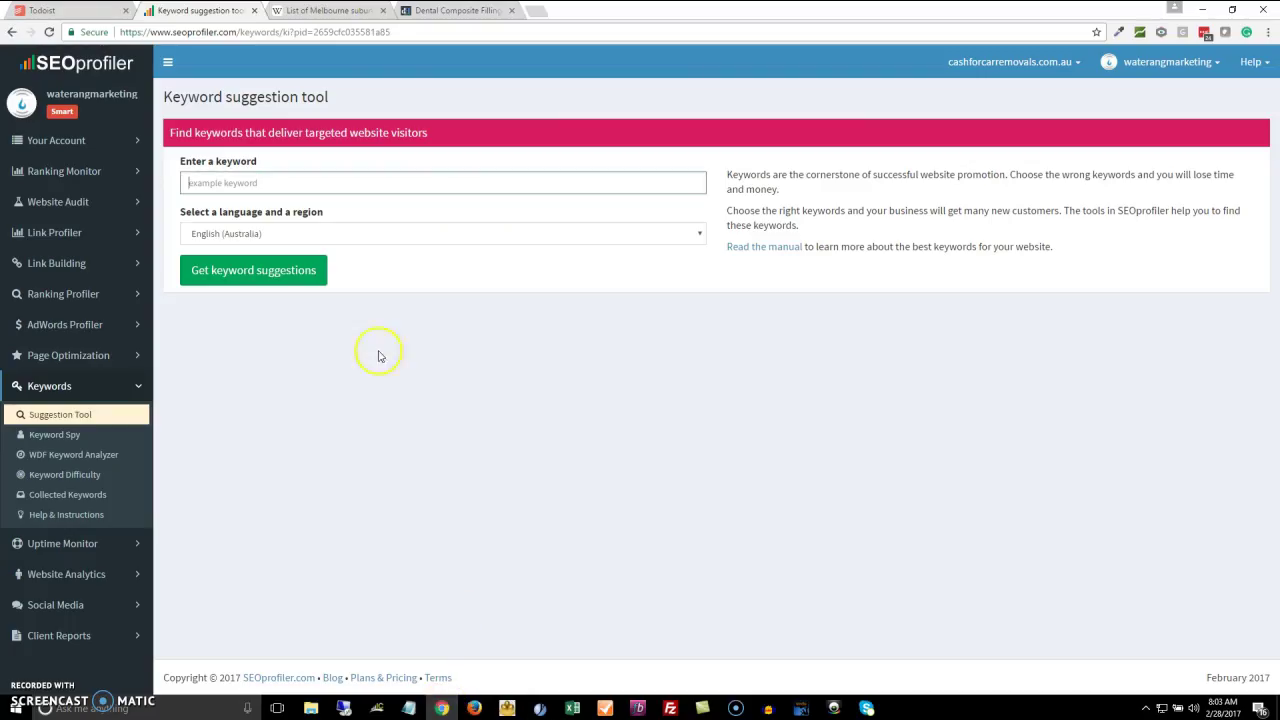
left_click(240, 184)
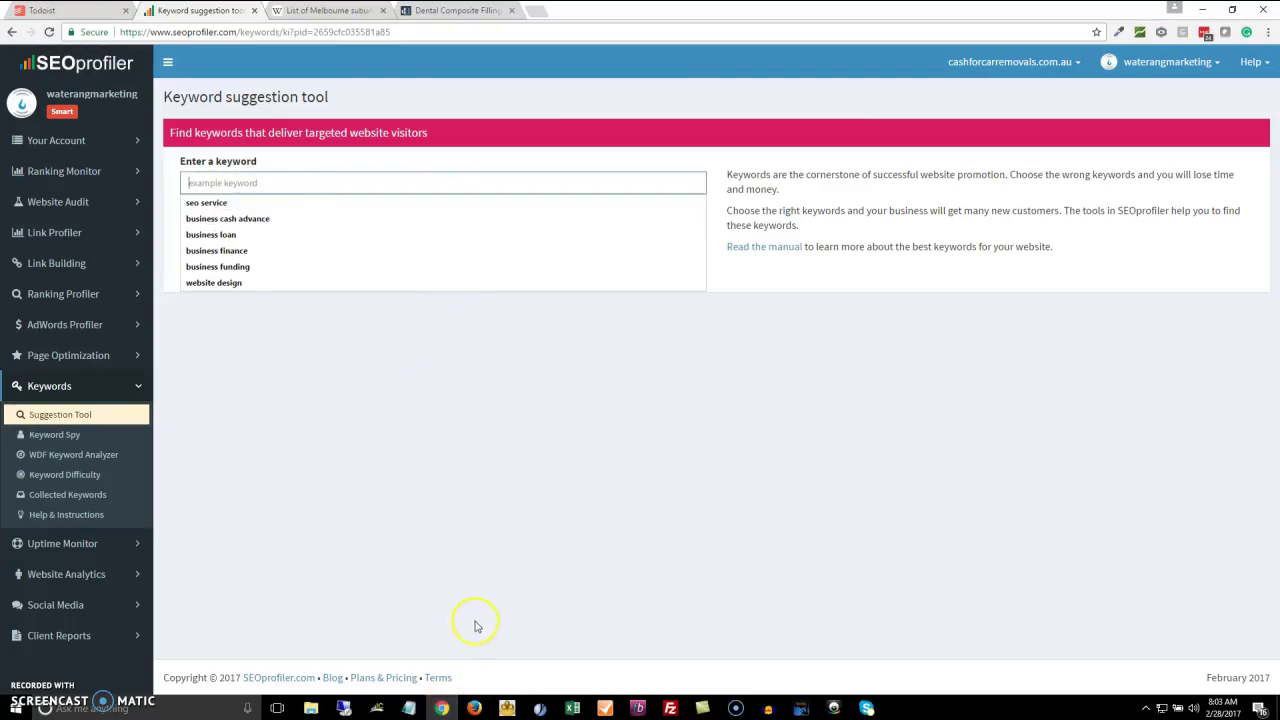
left_click(445, 708)
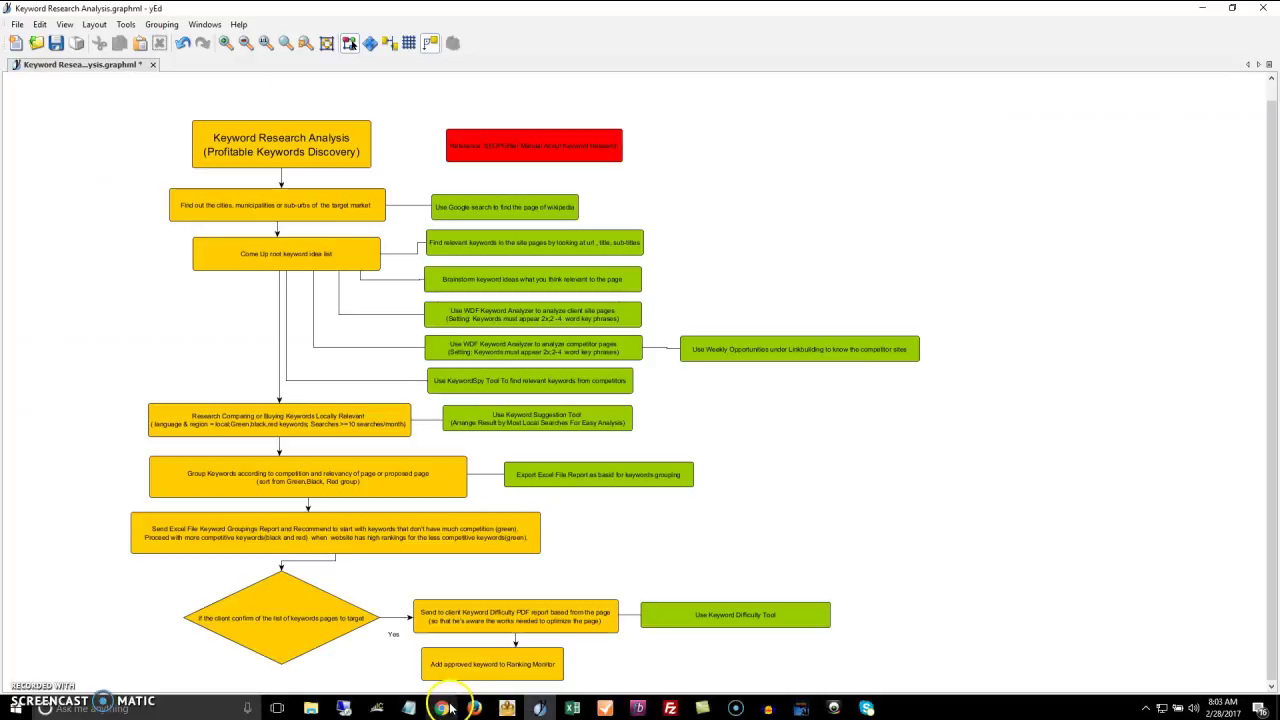
left_click(450, 708)
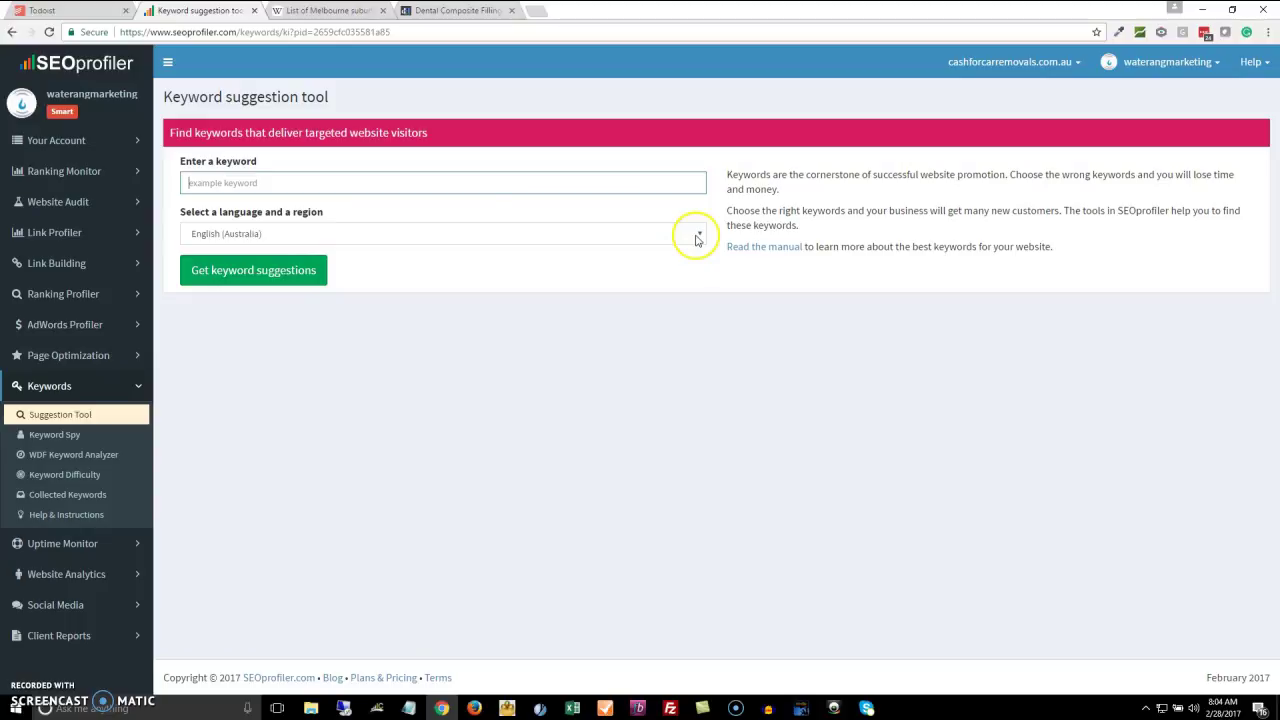
Get keyword suggestions for "dental fillings" with the English (Australia) language and region.
left_click(270, 187)
type("dental fillings")
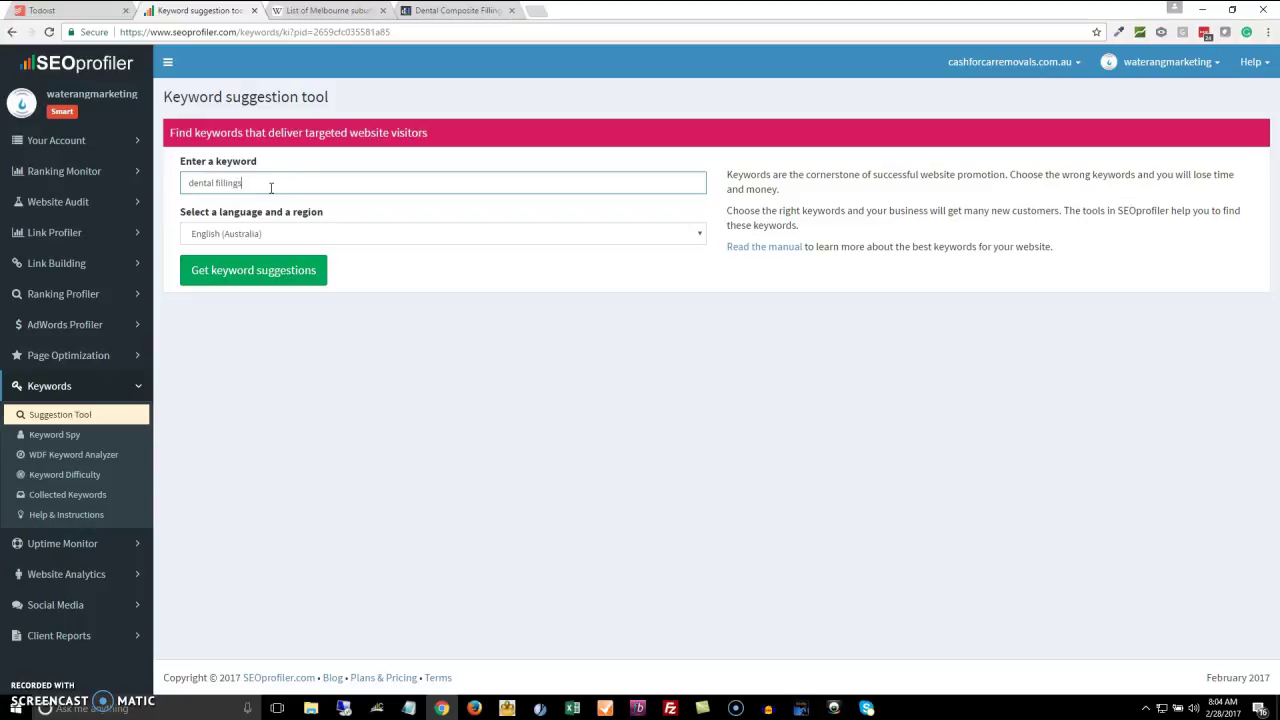
left_click(292, 276)
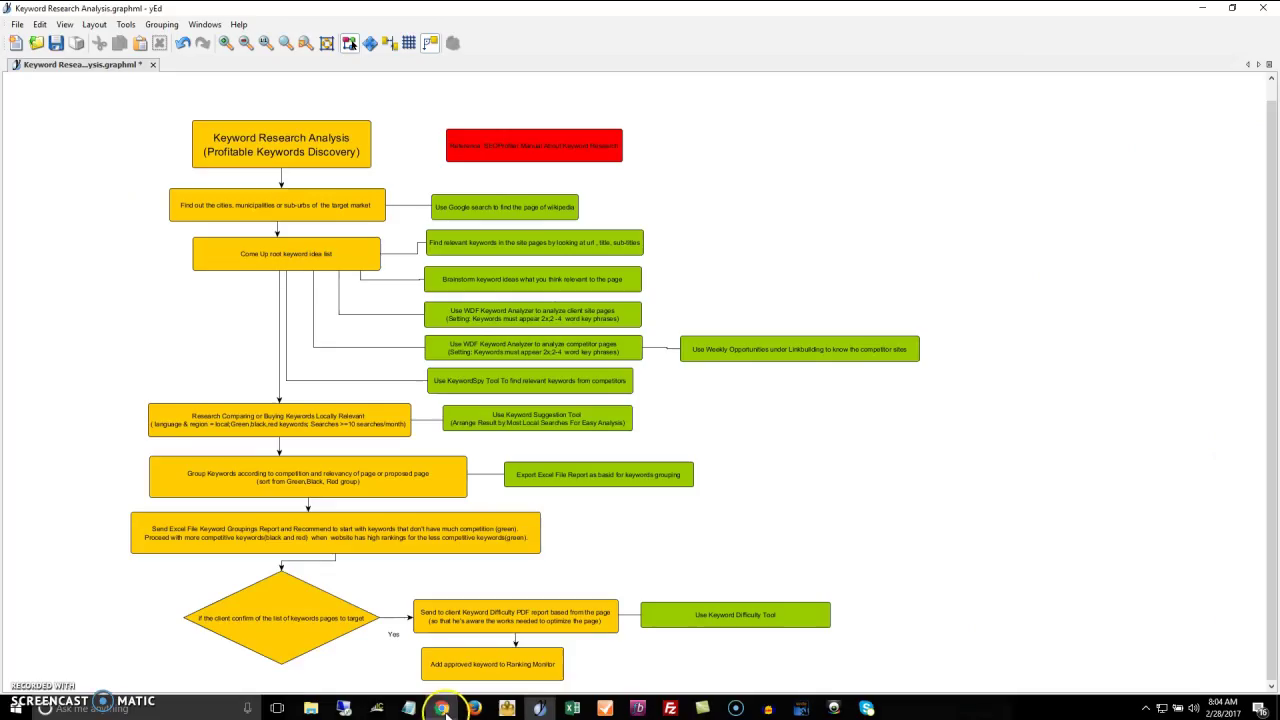
Check the suggestions' language and region options against the flowchart's criteria for locally relevant keywords, switching between yEd and Chrome.
left_click(441, 708)
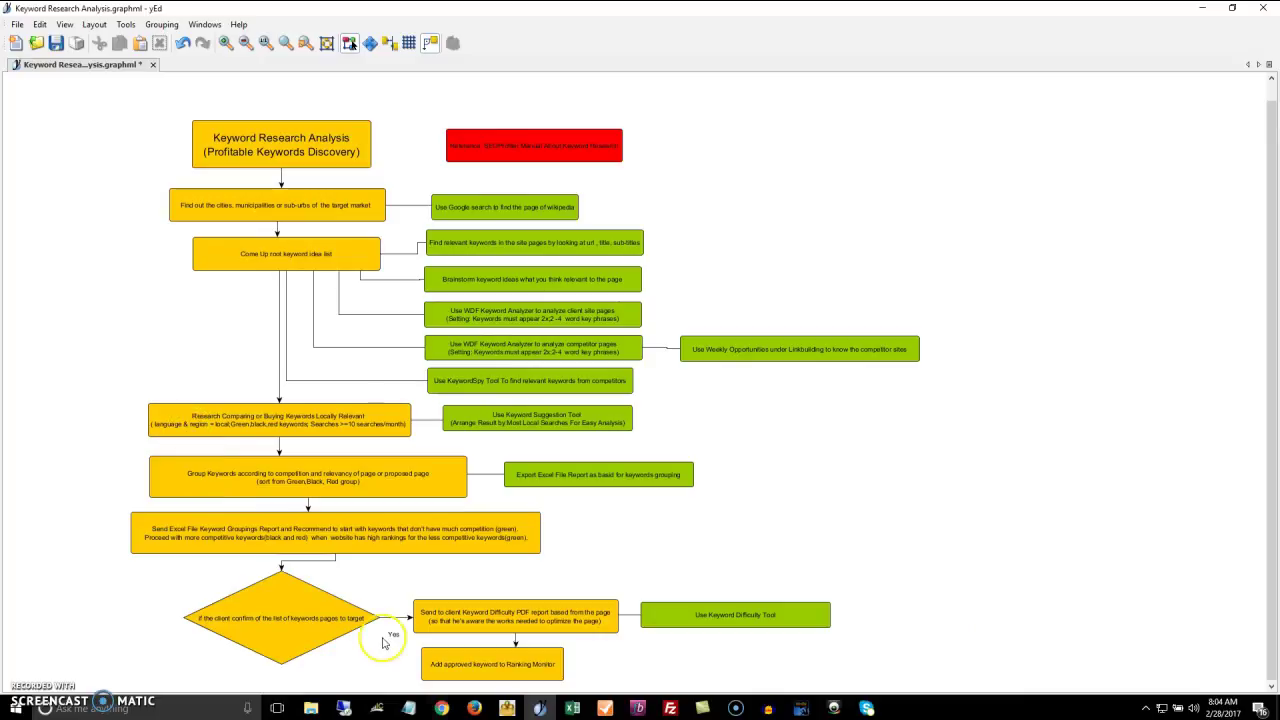
left_click(441, 708)
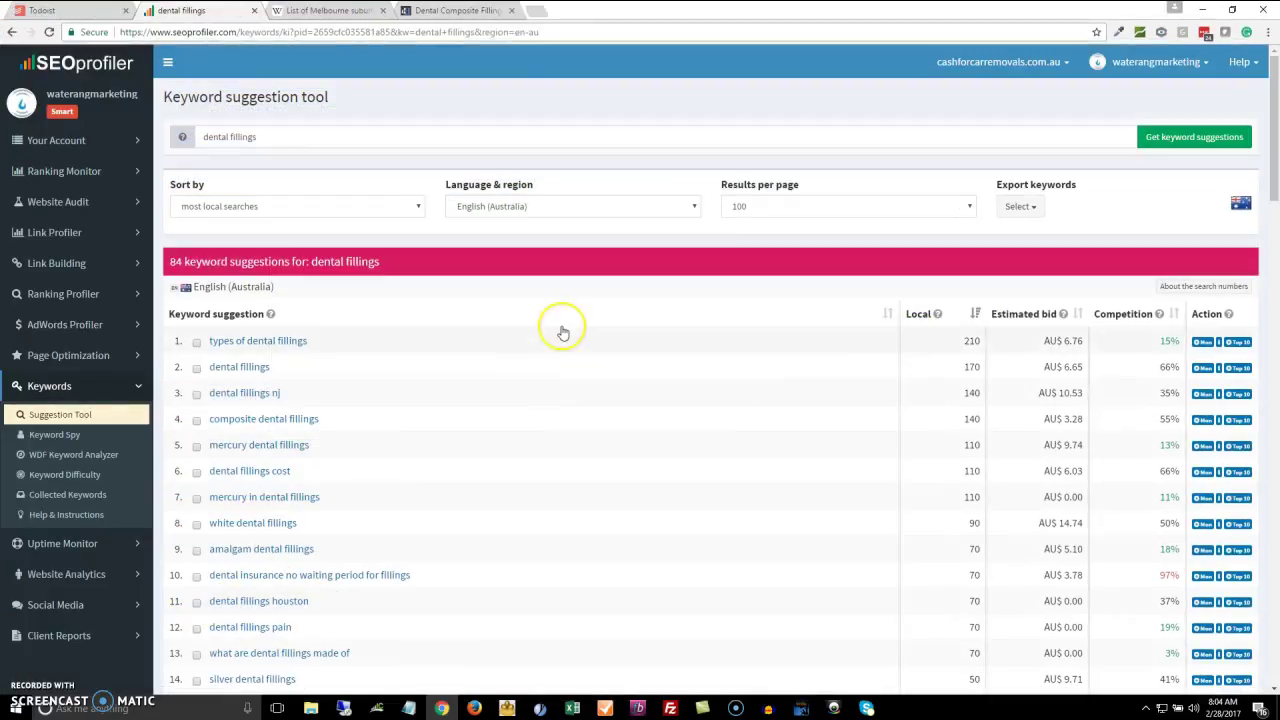
left_click(696, 207)
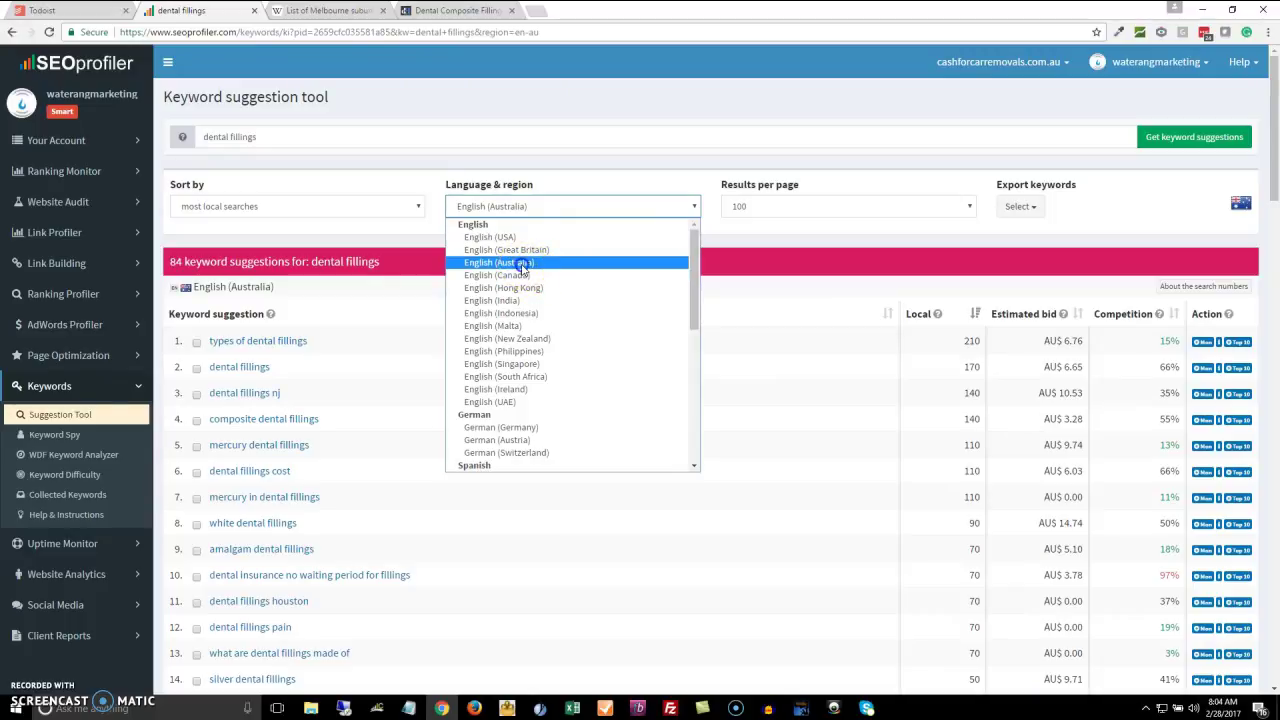
key("Escape")
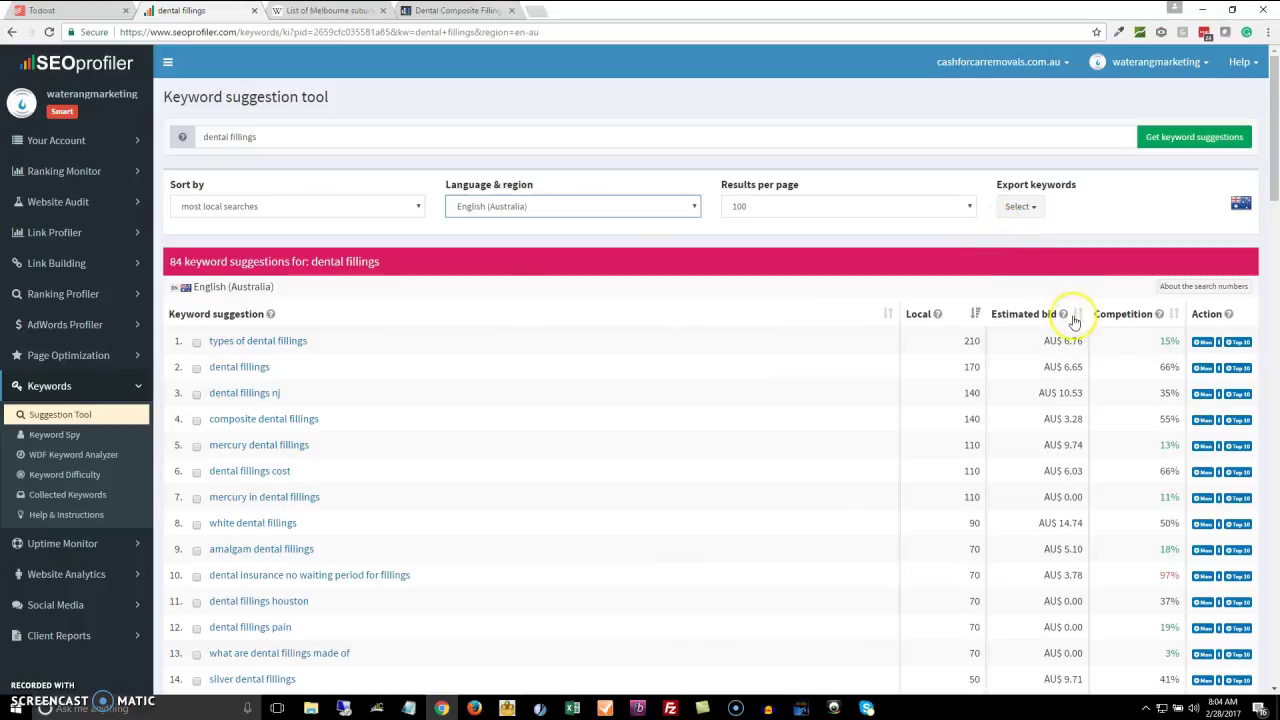
left_click(441, 708)
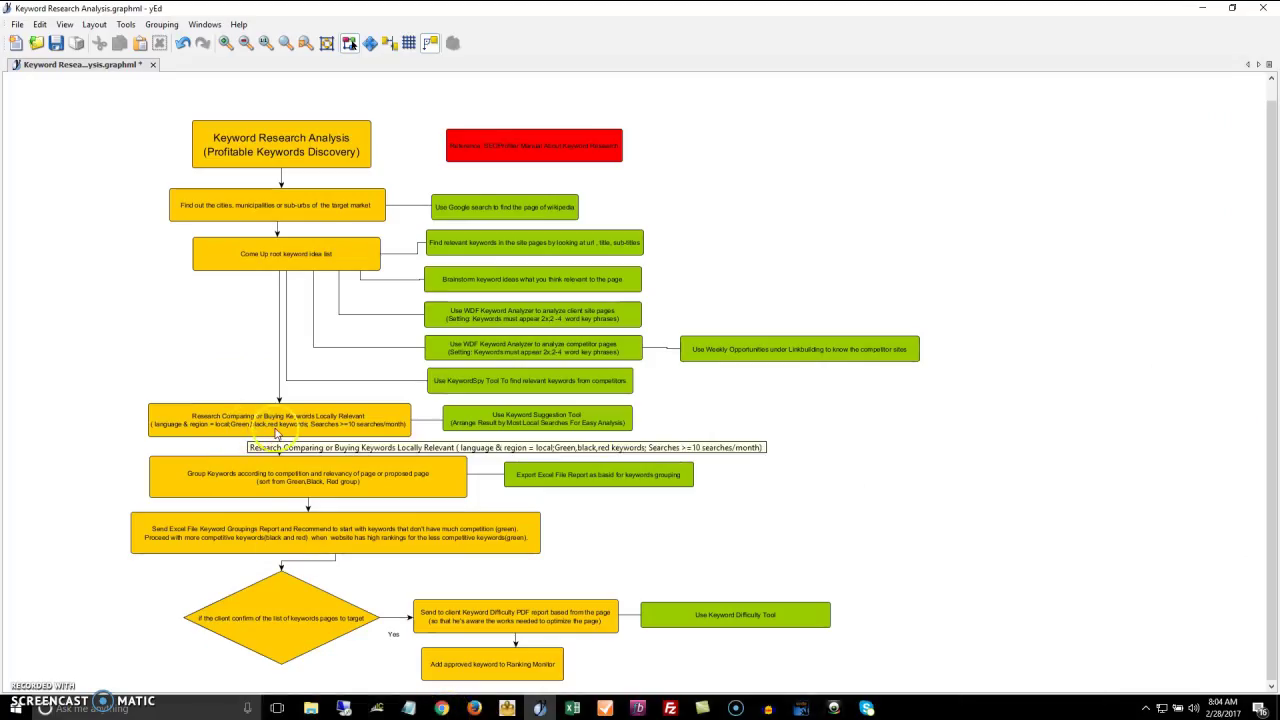
left_click(440, 708)
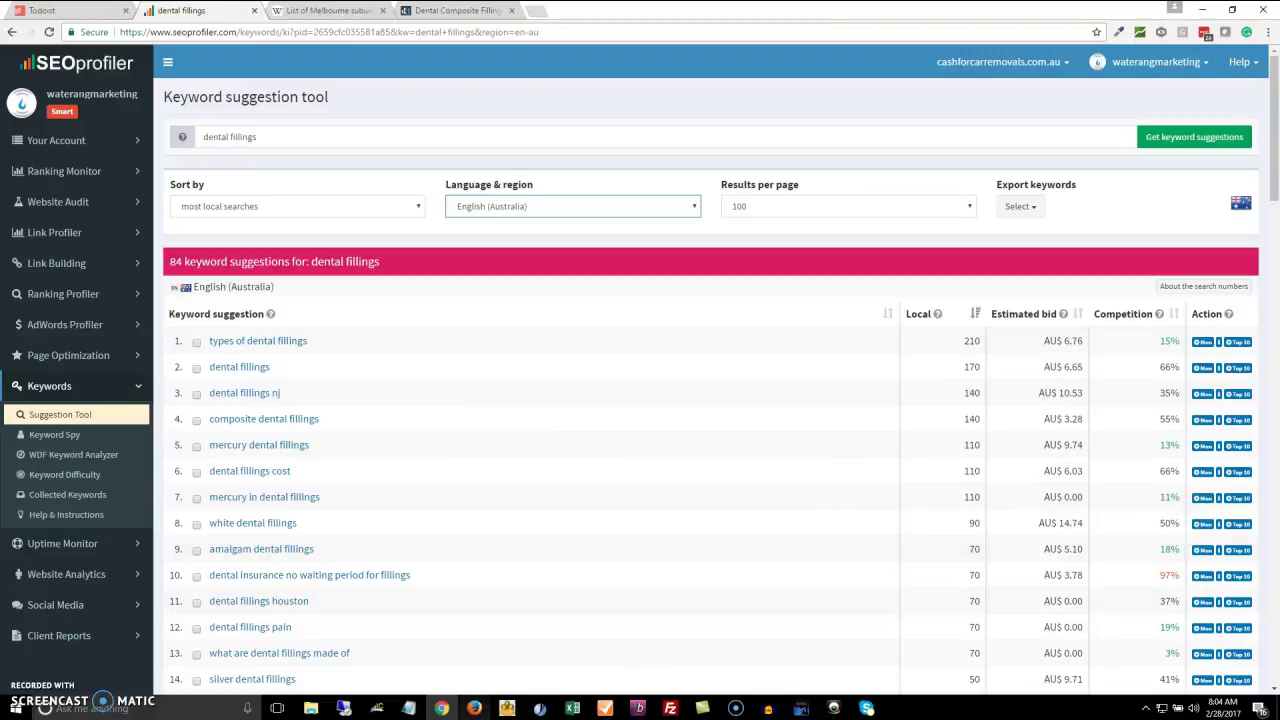
left_click(442, 708)
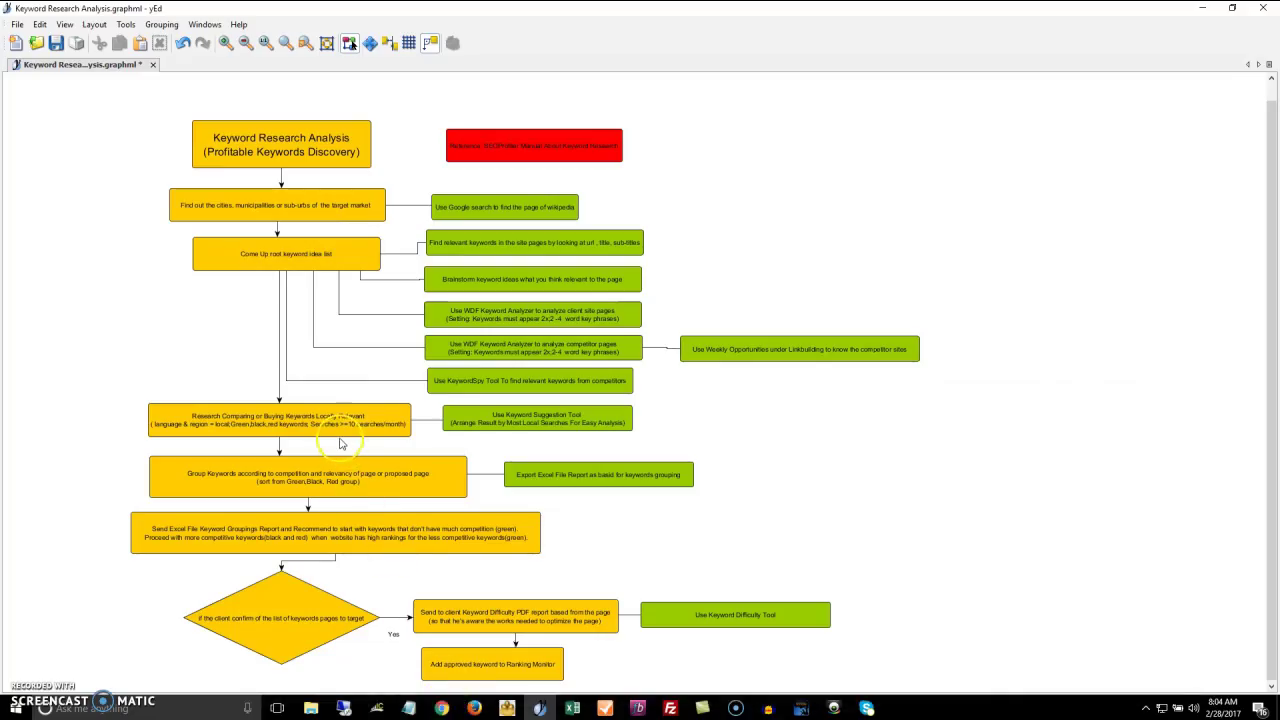
left_click(442, 708)
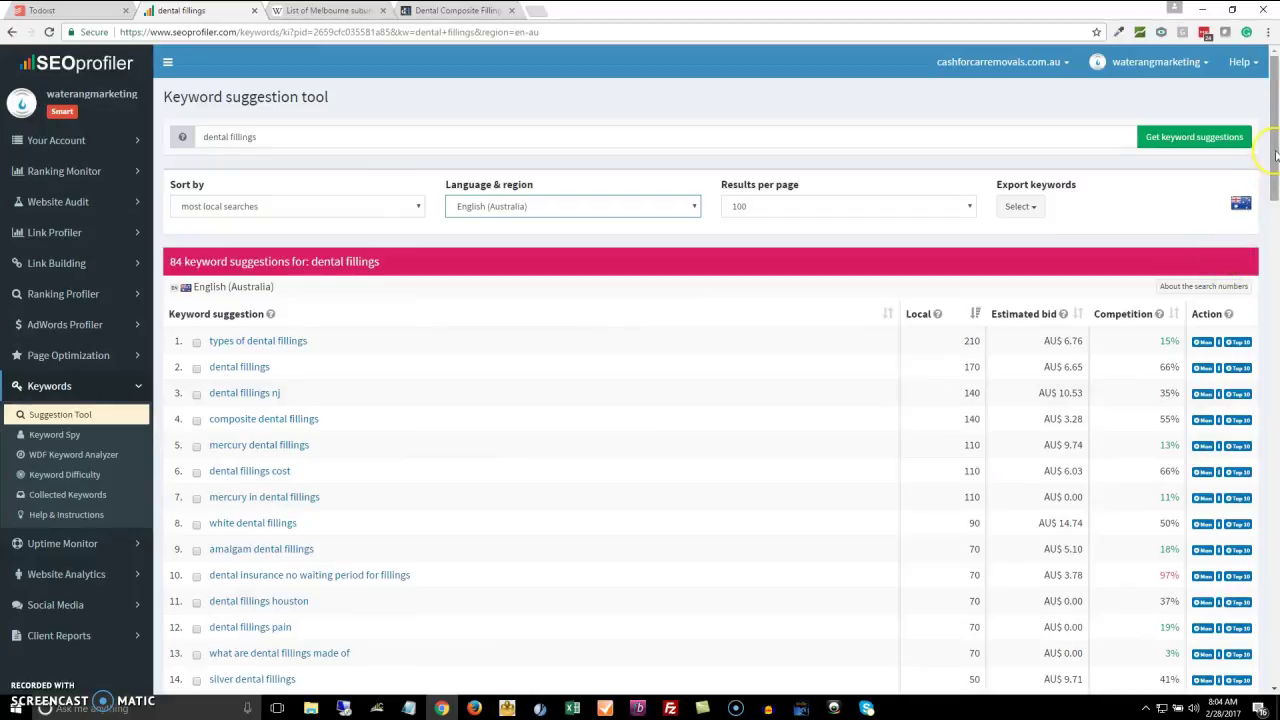
Examine the Local searches column through the dental fillings suggestions to find where monthly searches drop below 10.
scroll(1275, 155, "down", 2)
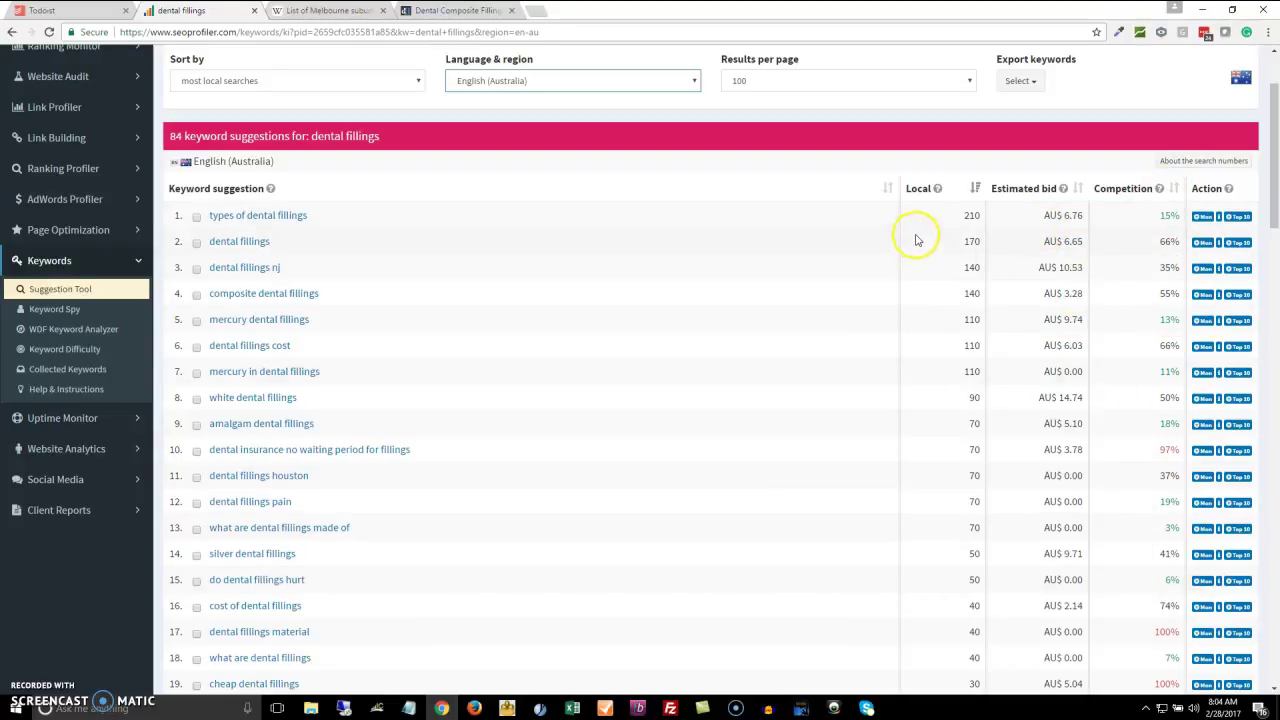
mouse_move(940, 193)
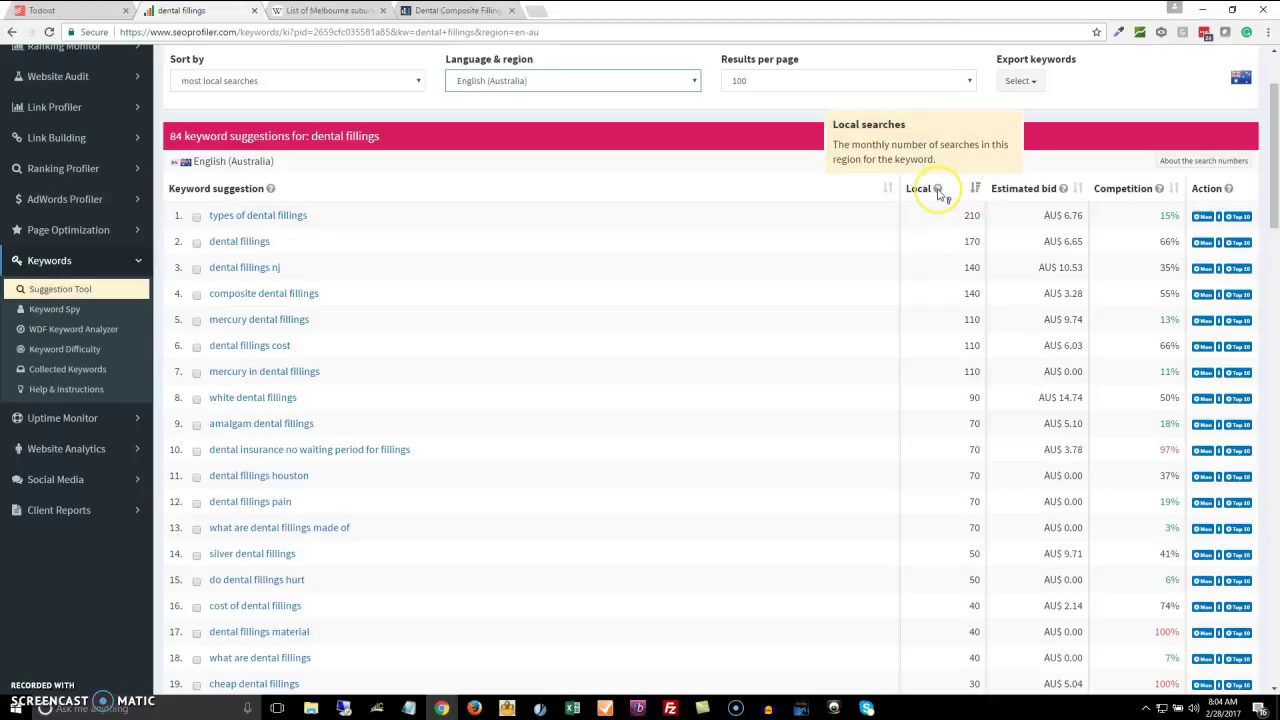
left_click_drag(1267, 160, 1259, 444)
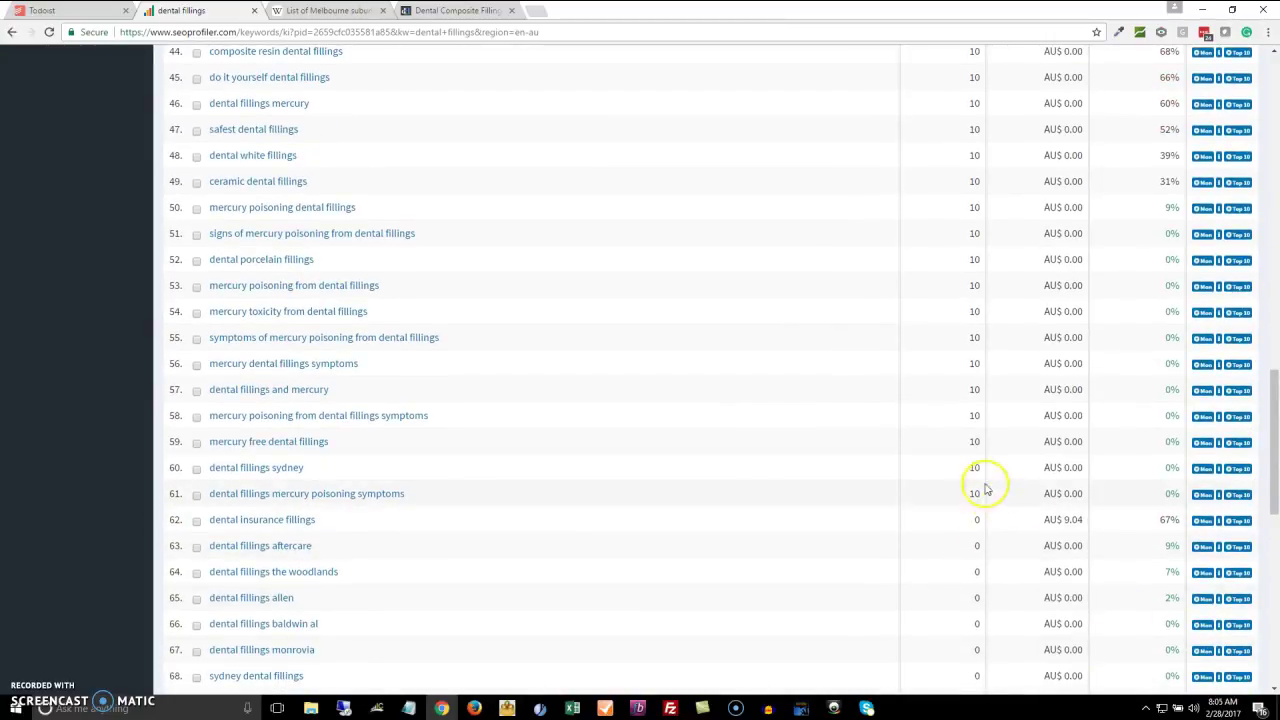
left_click_drag(1272, 414, 1272, 106)
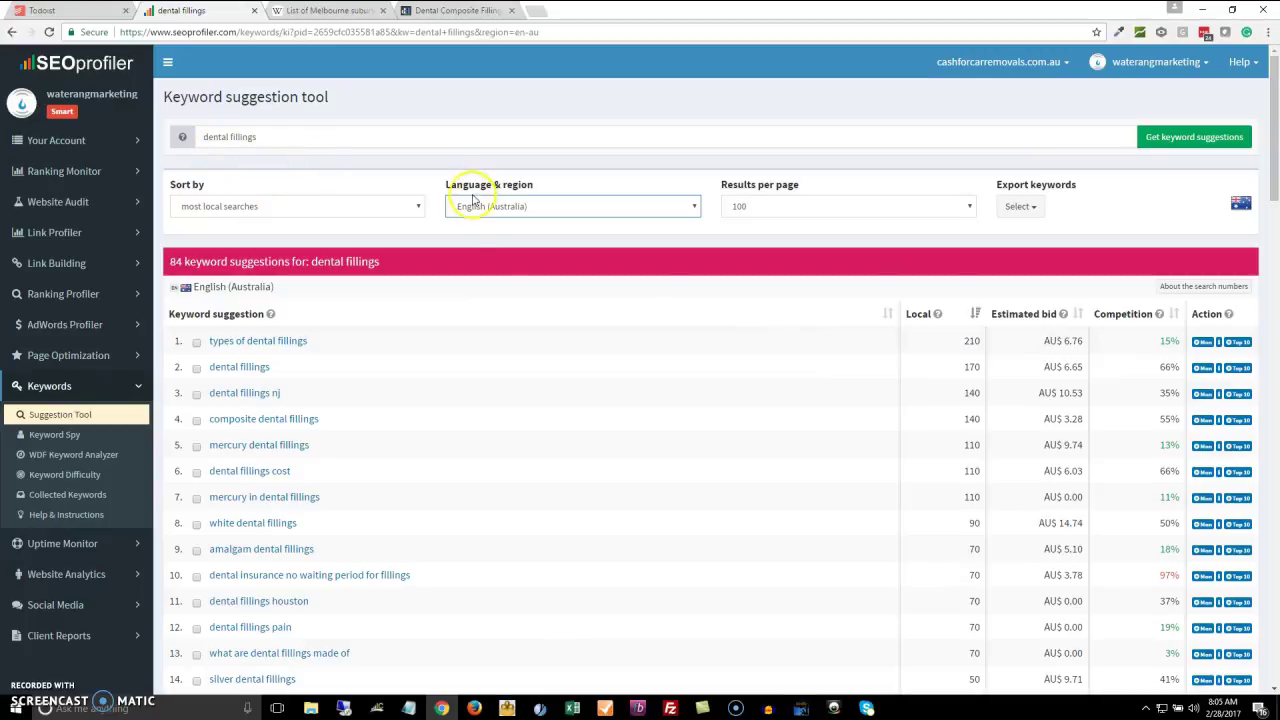
Glance at the yEd flowchart, return to Chrome and review the export options for the dental fillings suggestions.
left_click(441, 708)
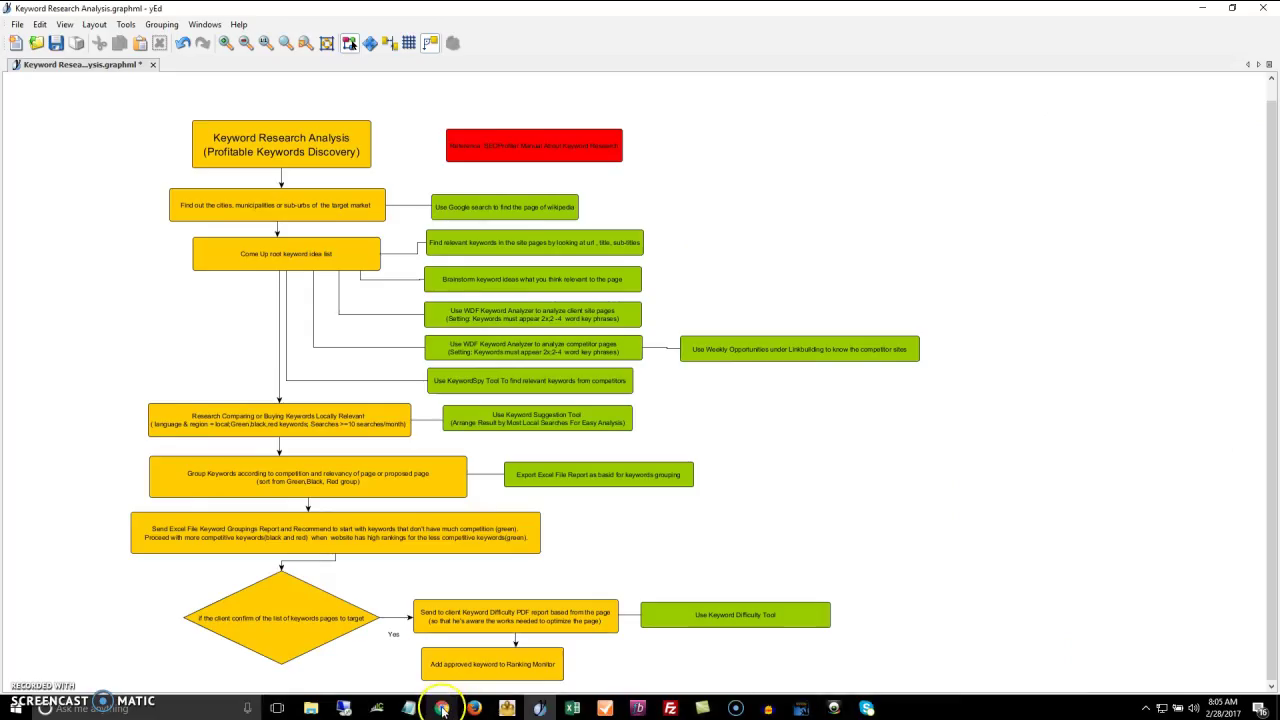
left_click(441, 708)
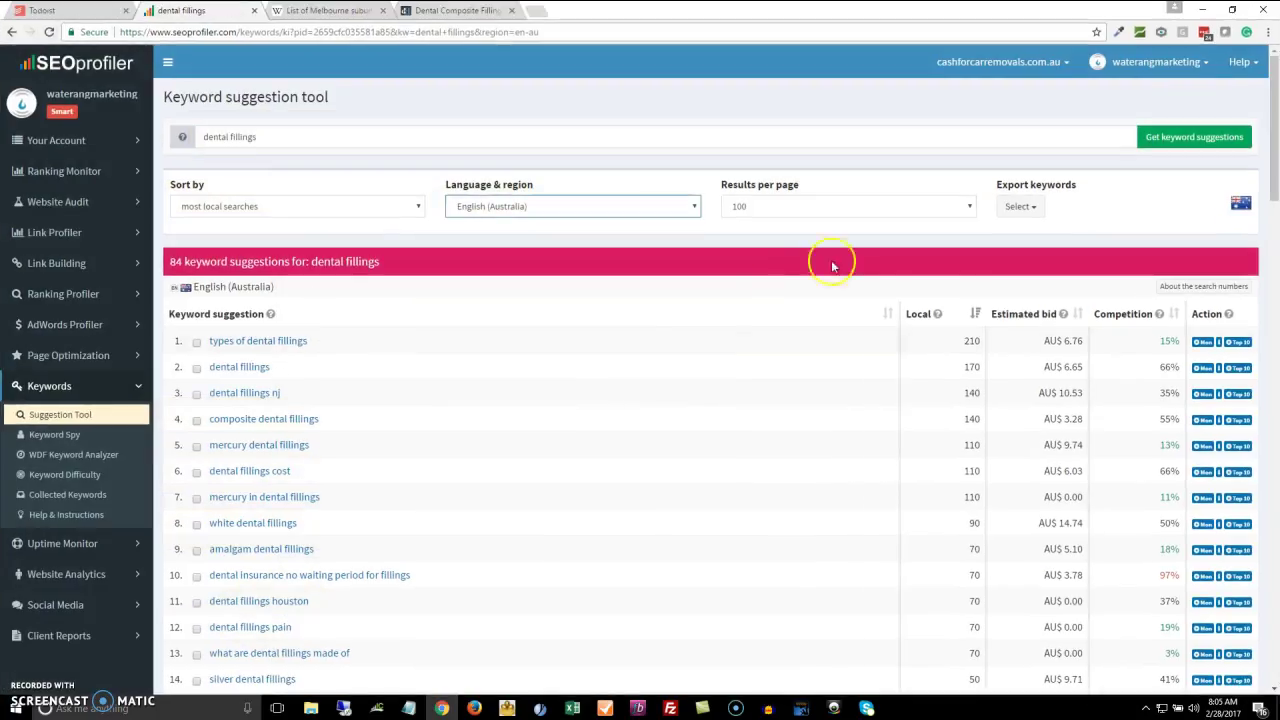
left_click(1033, 213)
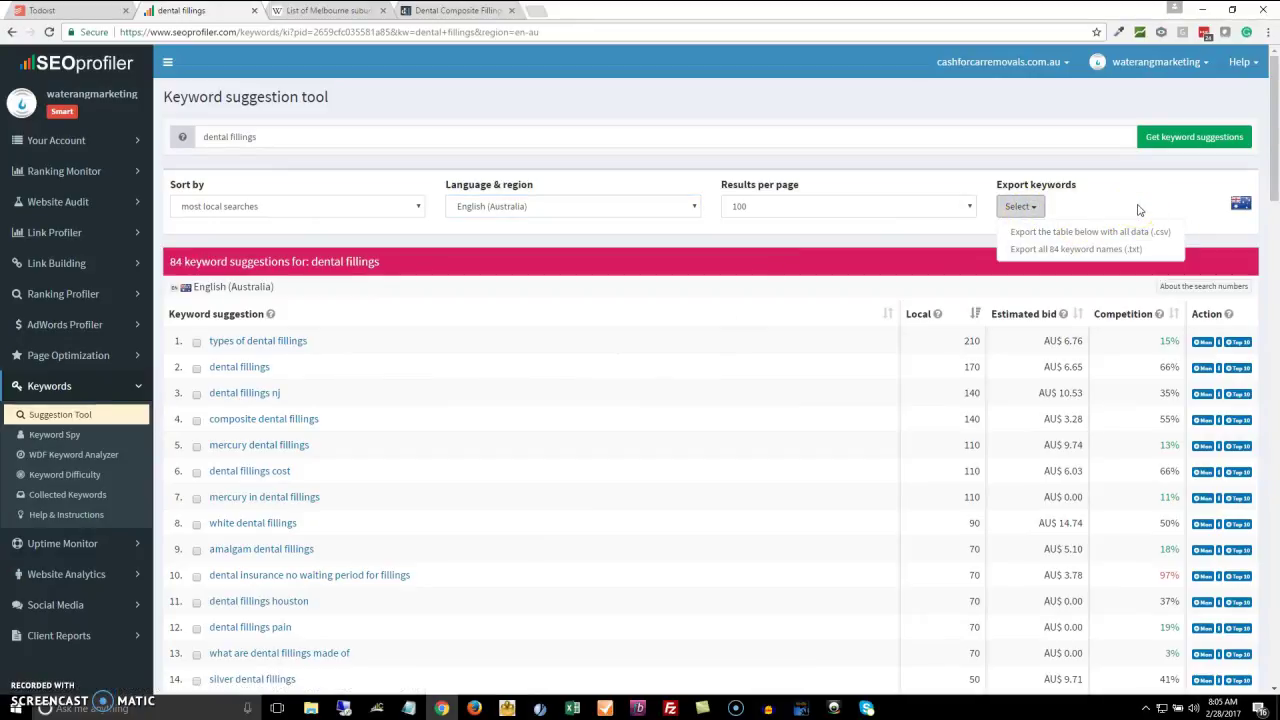
left_click(1161, 247)
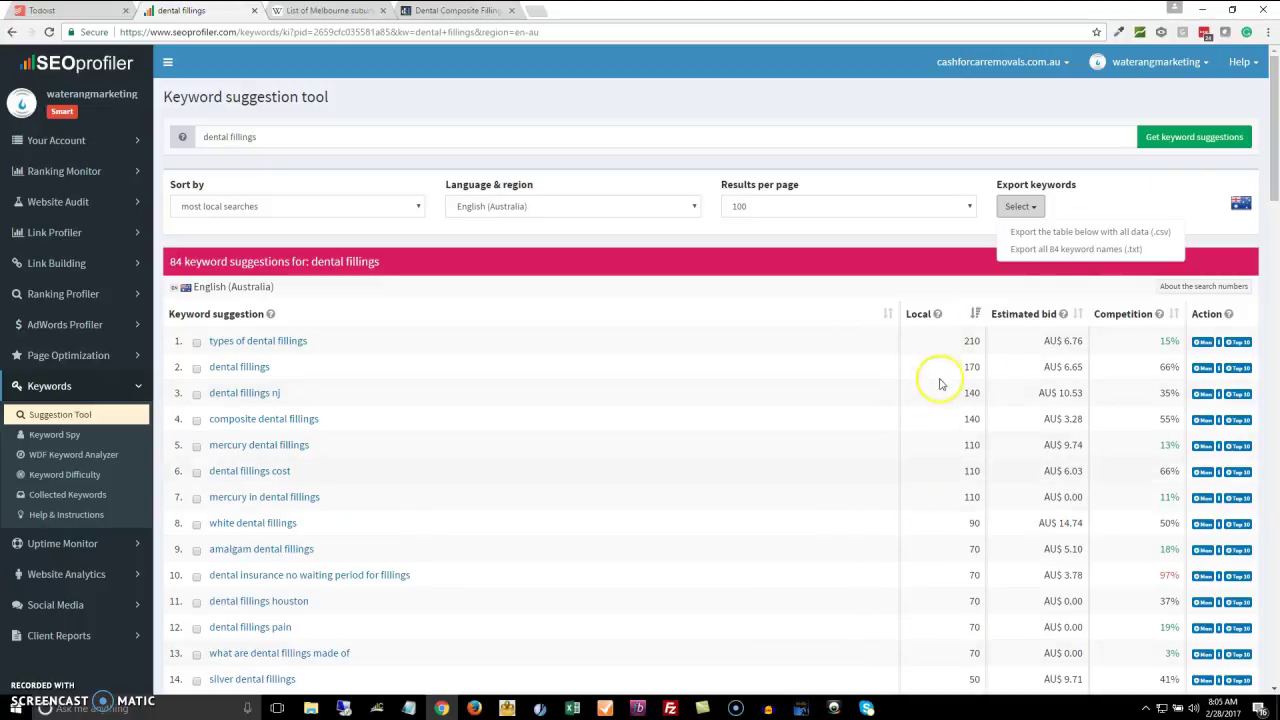
Check the keyword grouping step in the yEd flowchart, then return to Chrome and redisplay the keyword export options.
left_click(441, 708)
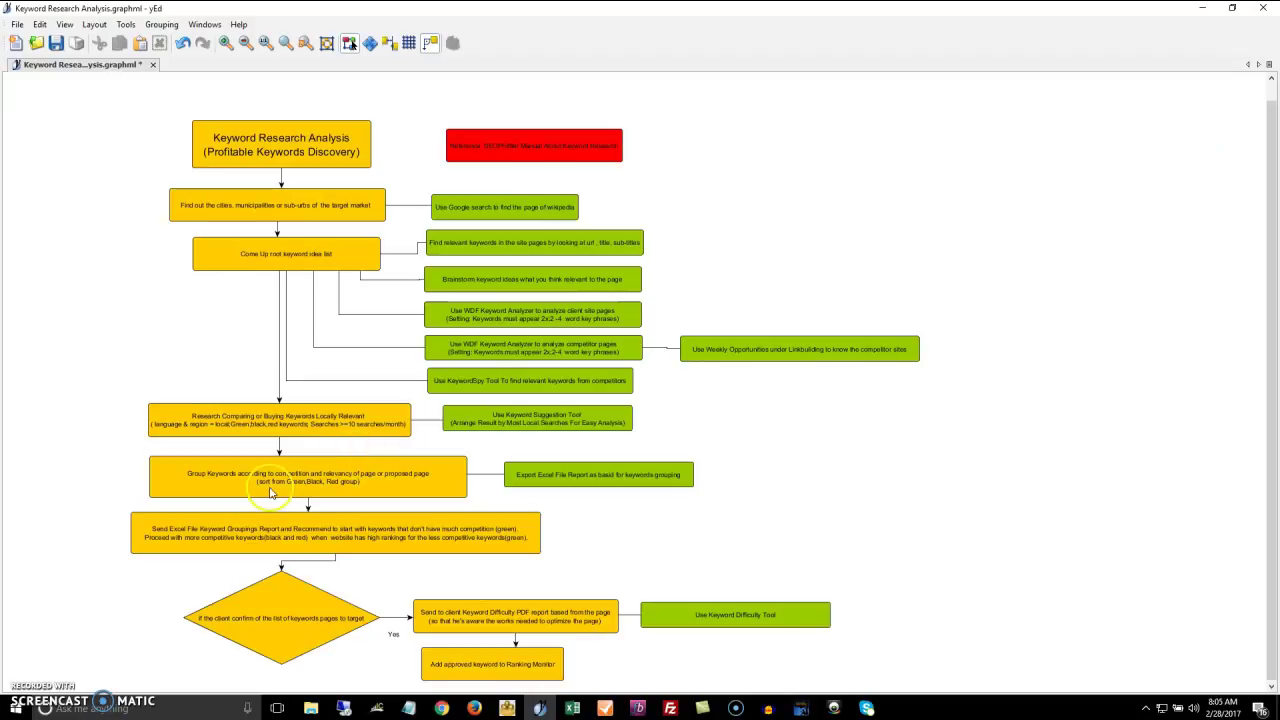
key("alt+Tab")
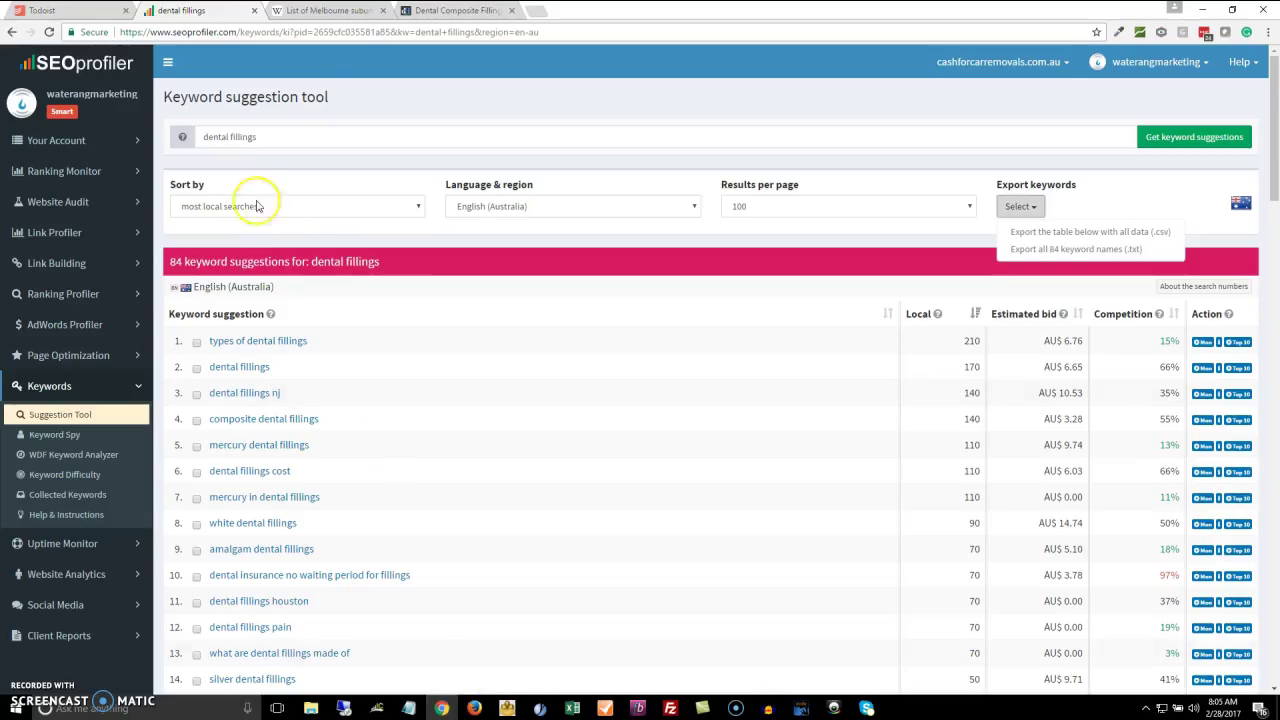
left_click(310, 139)
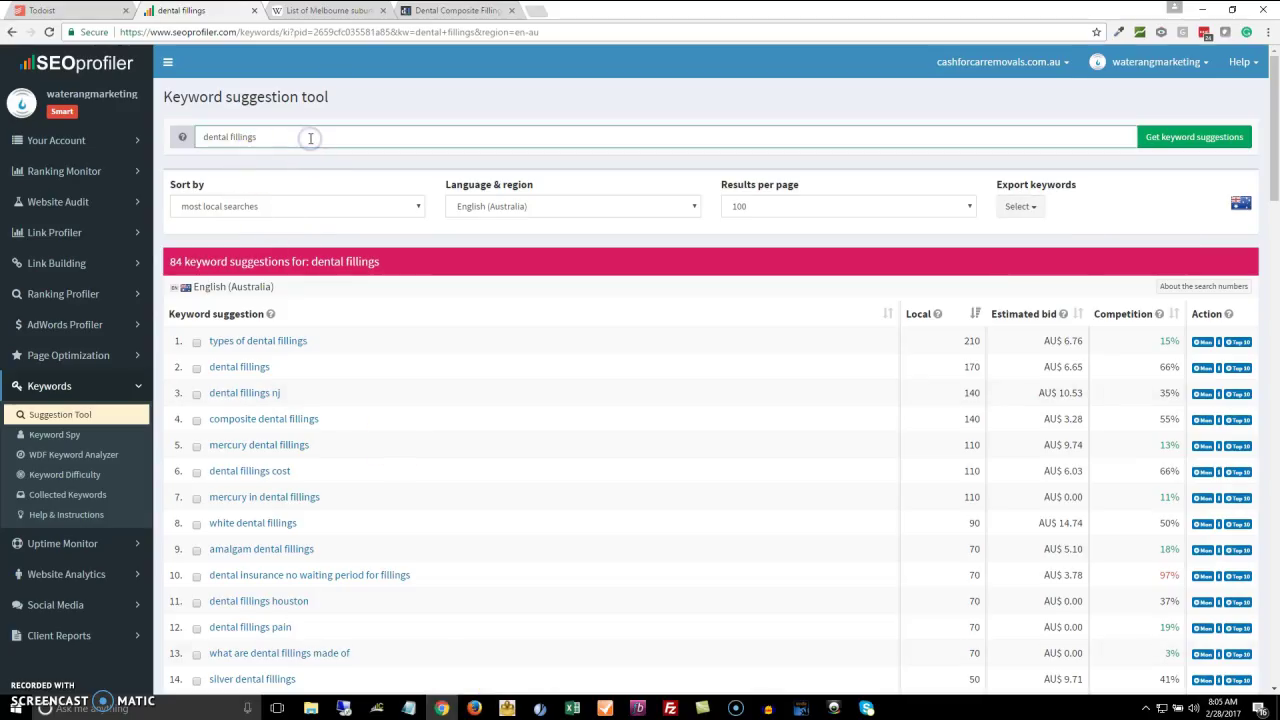
left_click(1039, 211)
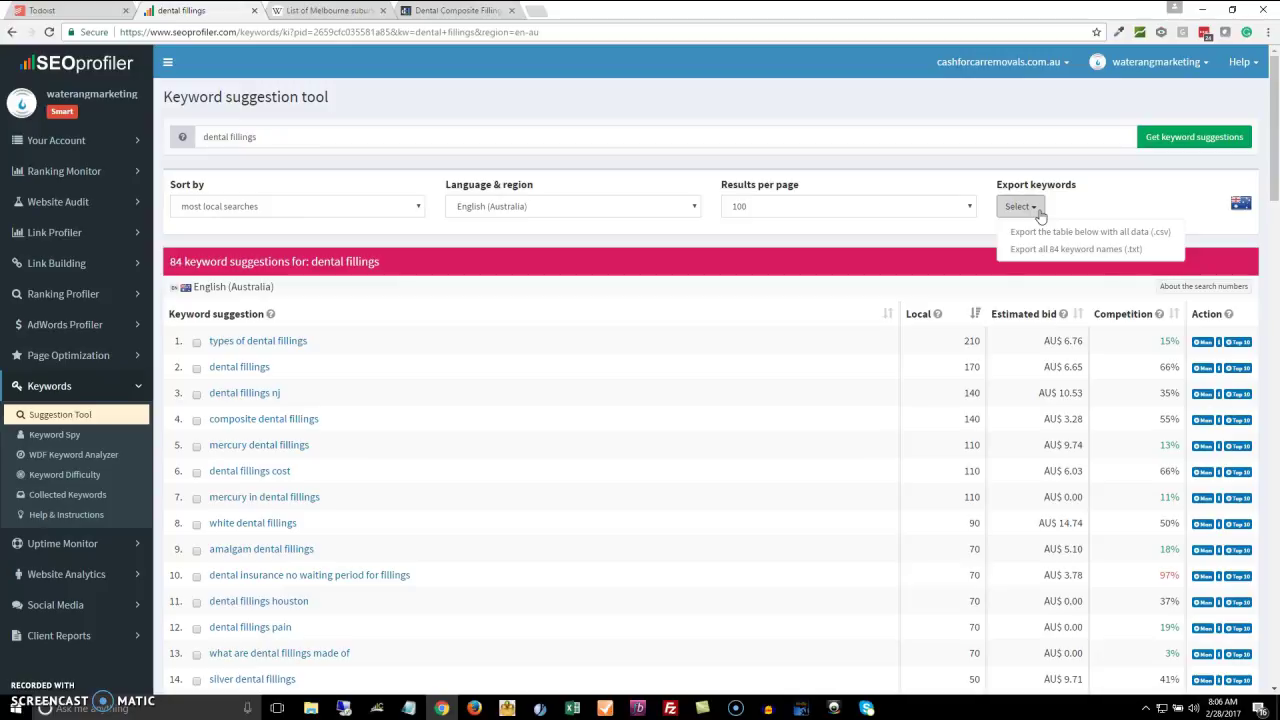
Compare the yEd flowchart box on grouping keywords by competition and page relevancy with the dental fillings suggestions in Chrome.
left_click(437, 710)
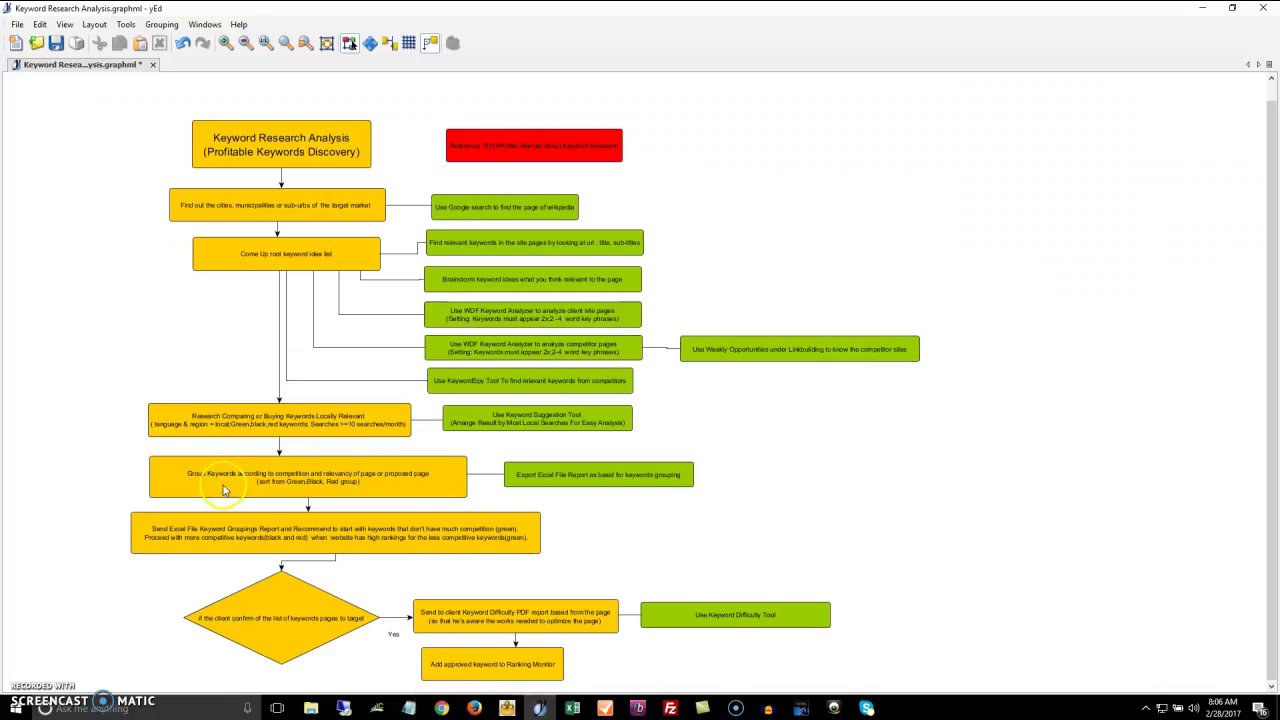
left_click(218, 486)
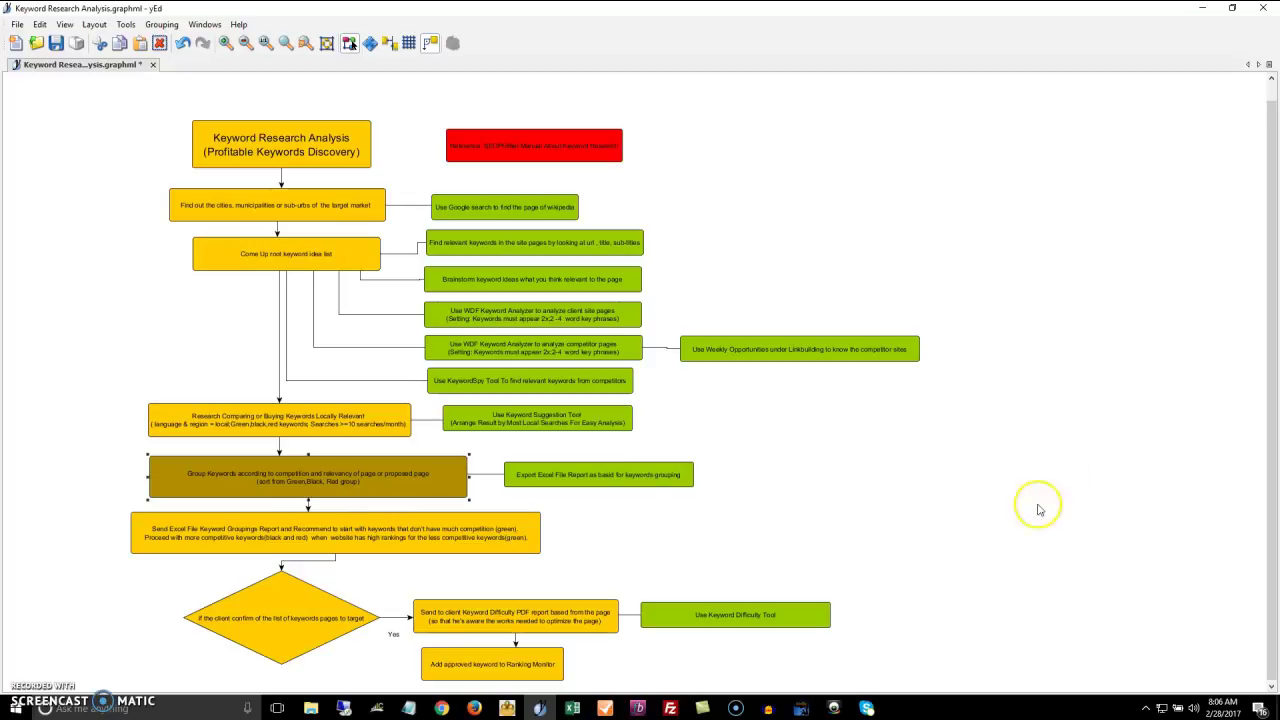
left_click(441, 708)
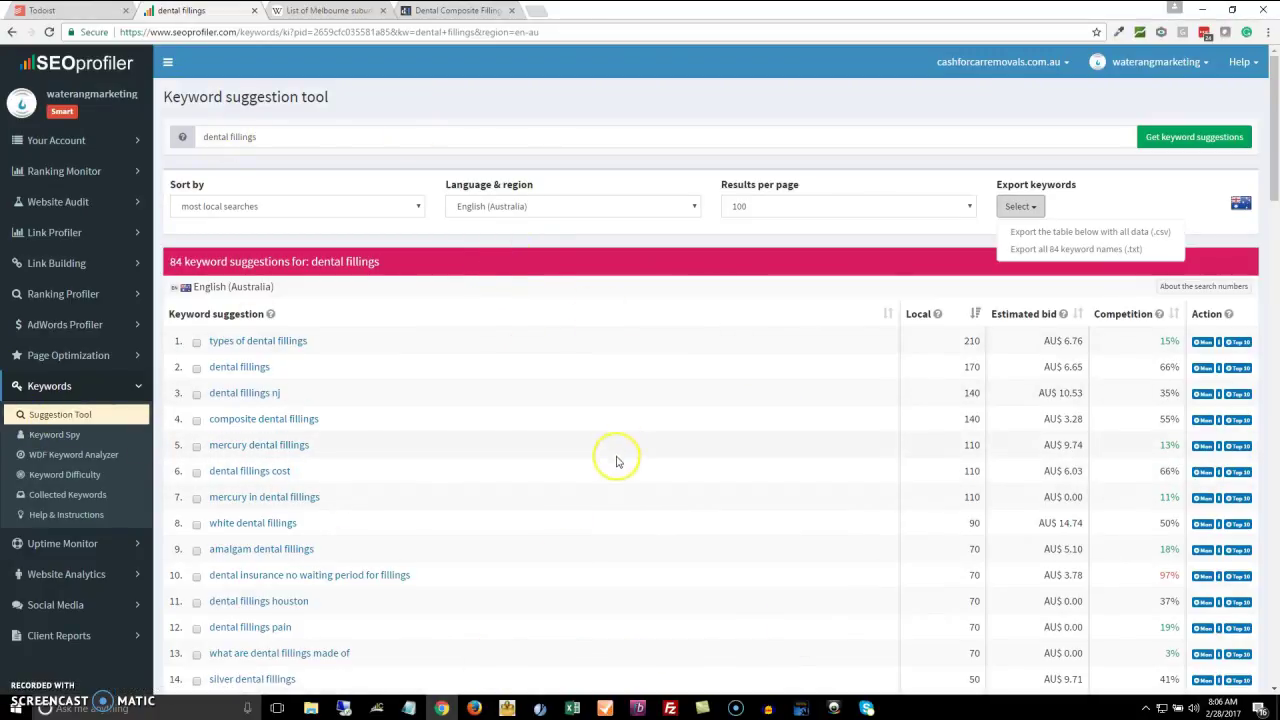
left_click(443, 708)
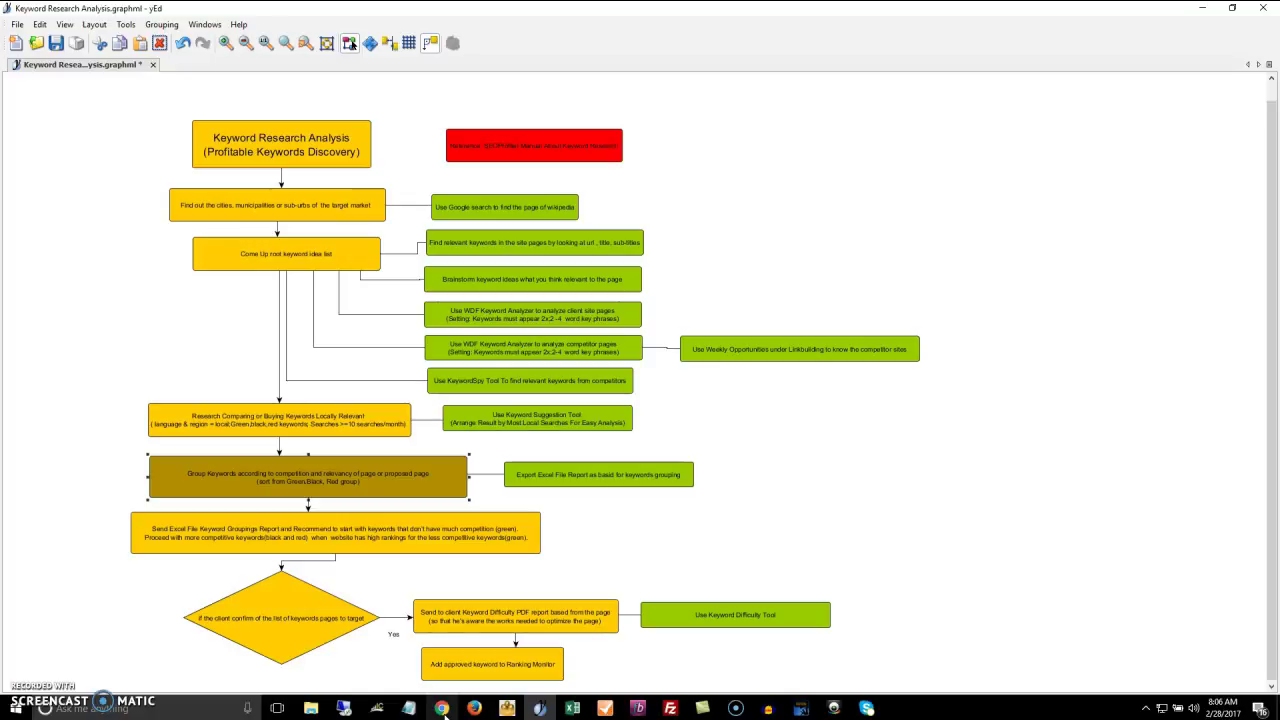
left_click(443, 708)
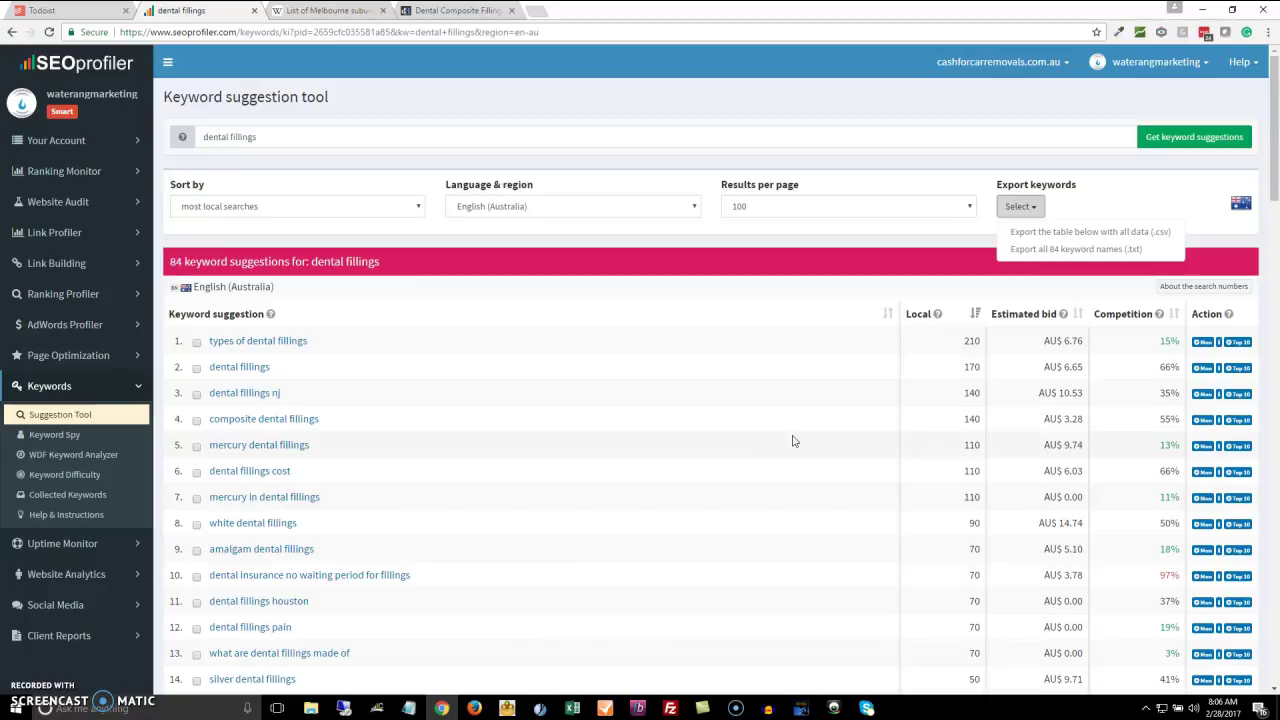
left_click(441, 708)
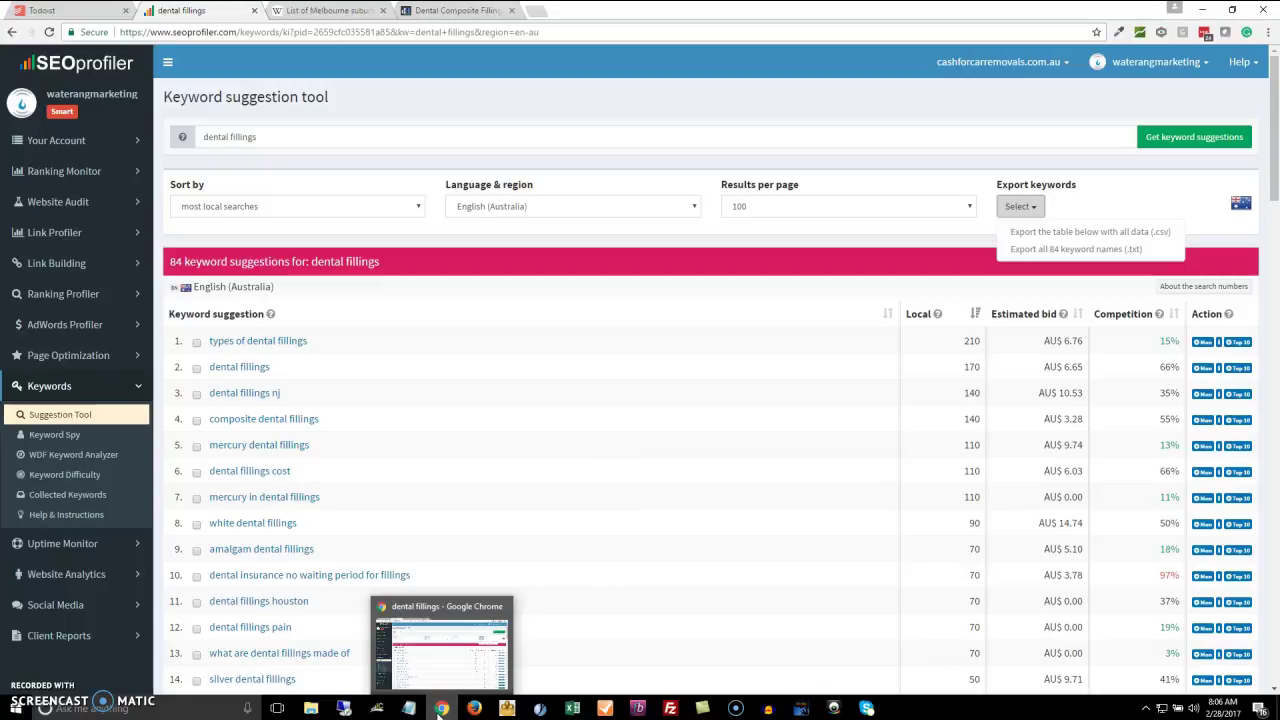
Review the yEd flowchart box on grouping keywords by competition and page relevancy, then return to the dental fillings suggestions in Chrome.
left_click(441, 708)
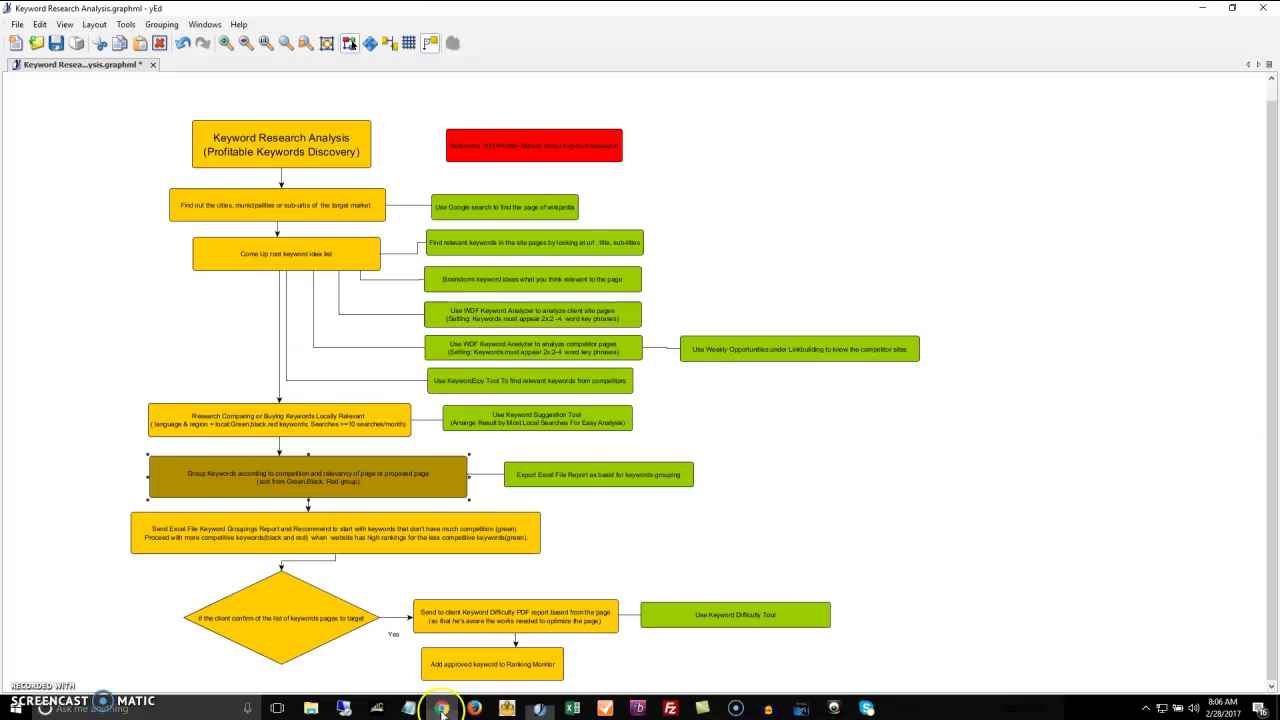
left_click(251, 503)
left_click(368, 493)
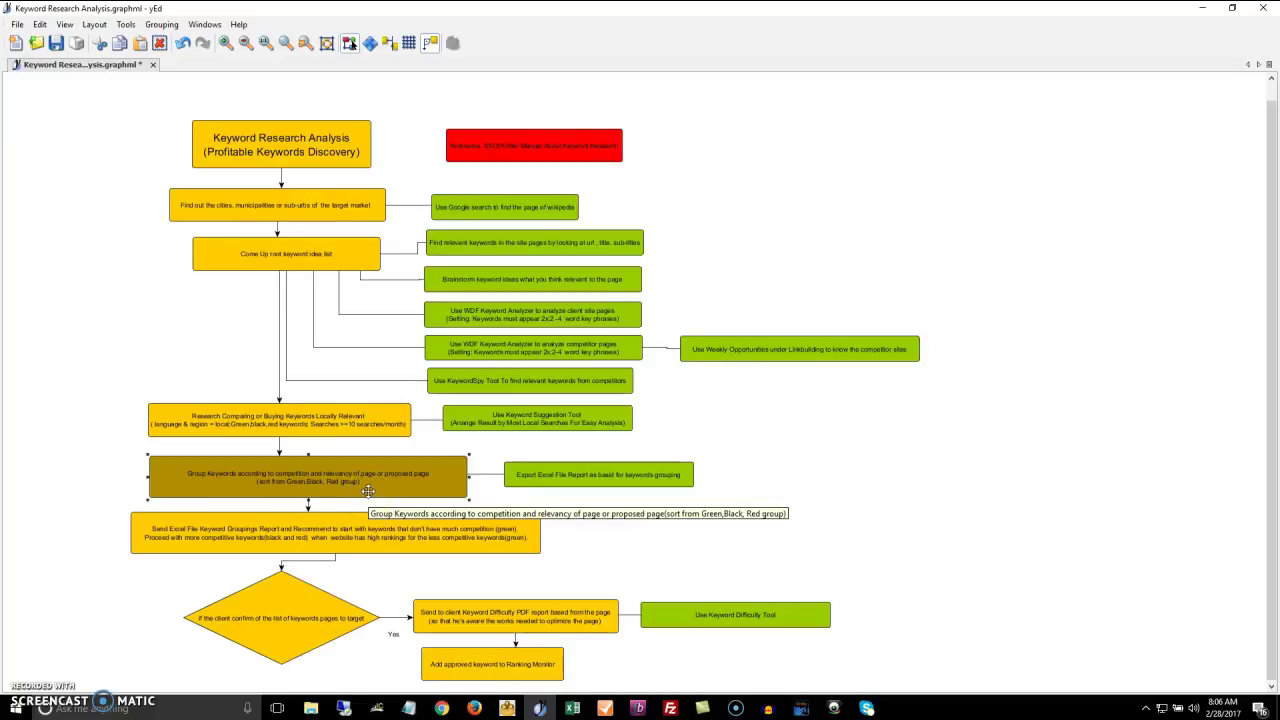
left_click(370, 492)
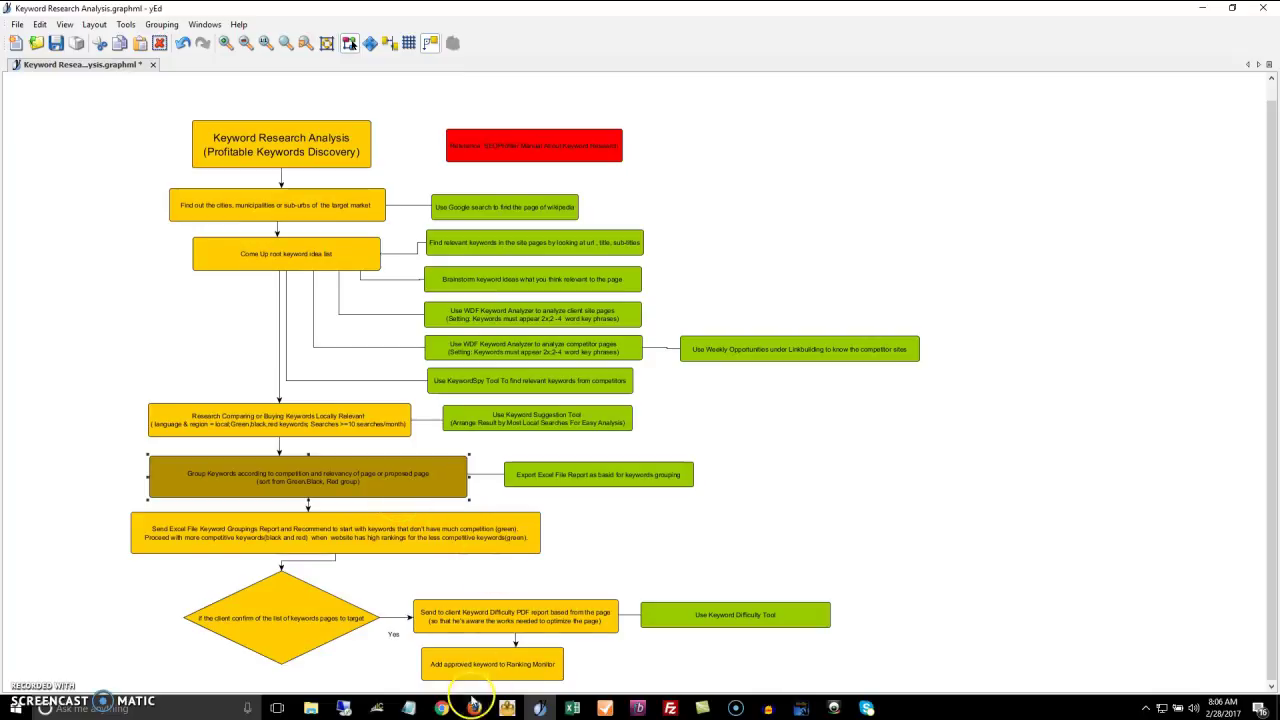
left_click(441, 708)
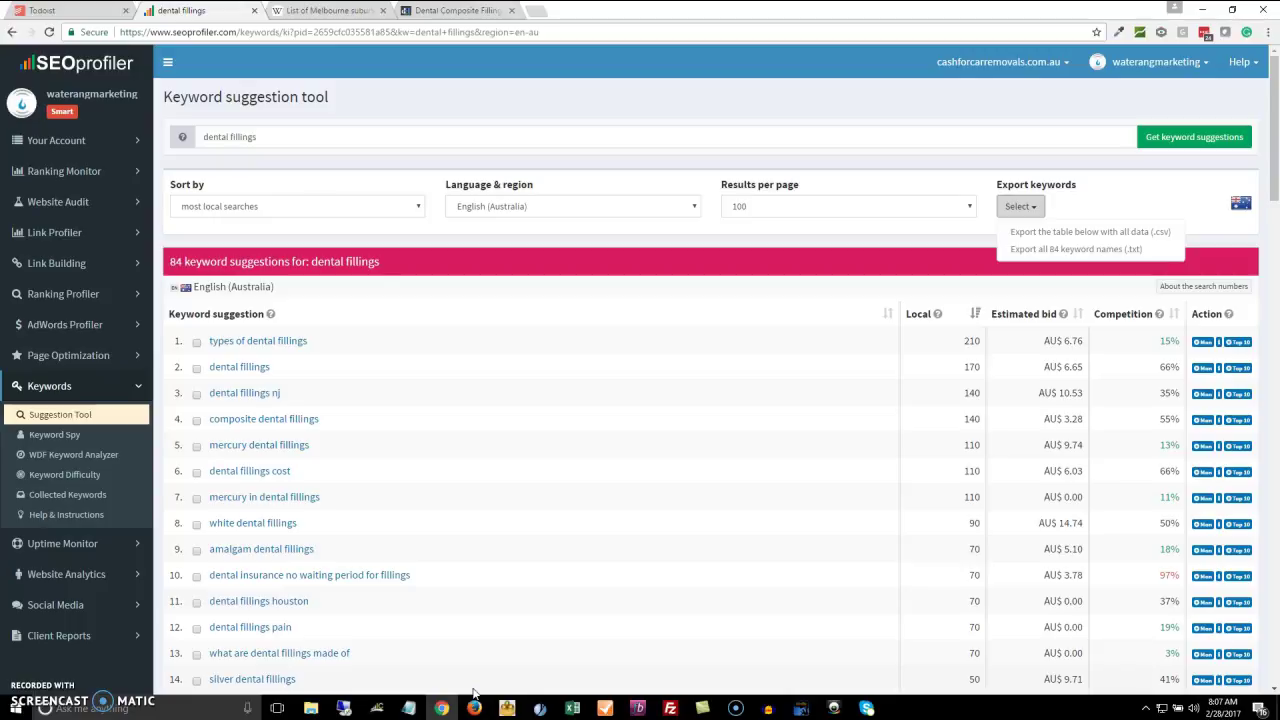
Copy the address of the Dental Composite Fillings page and paste it into a new Notepad document.
left_click(455, 10)
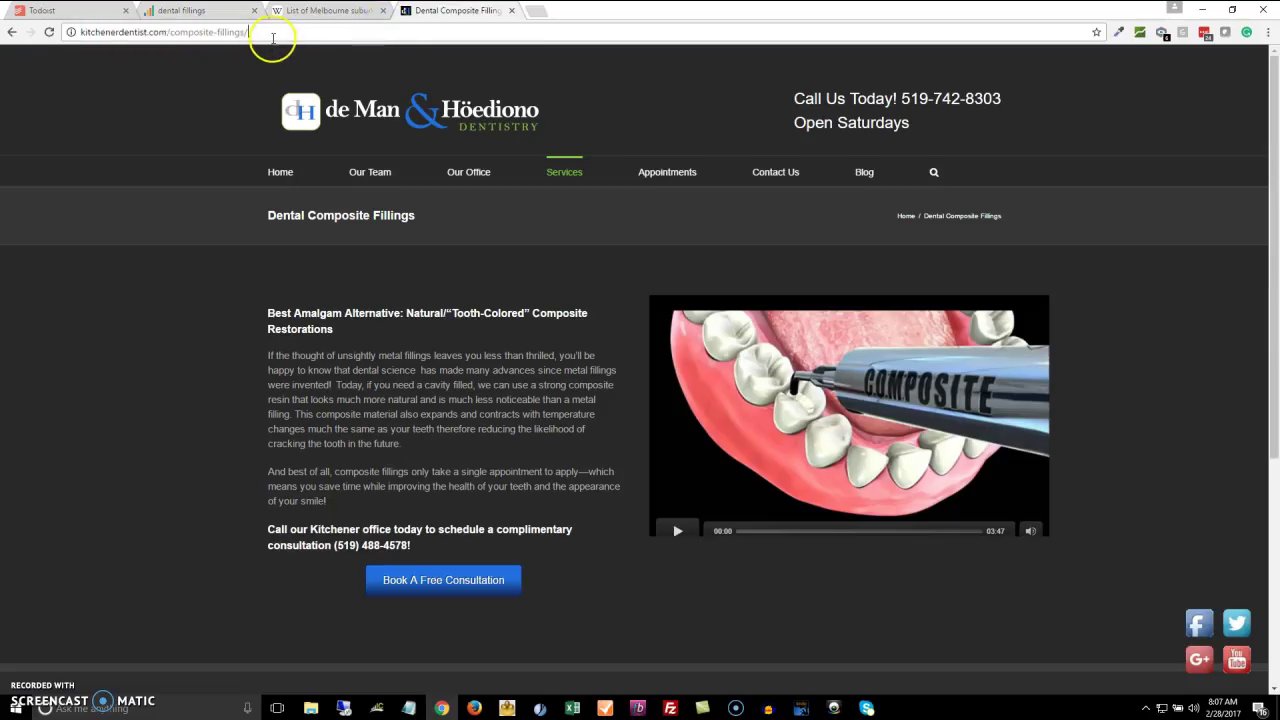
left_click(272, 38)
key("ctrl+c")
left_click(410, 707)
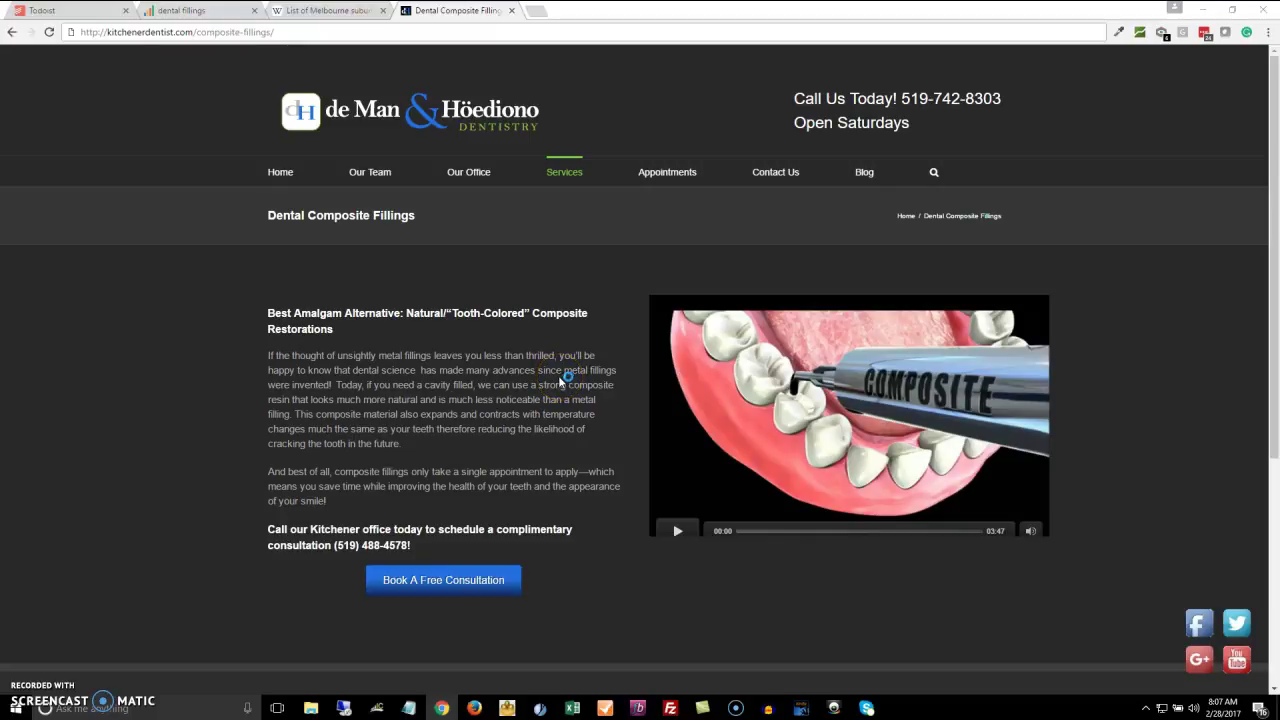
left_click(684, 334)
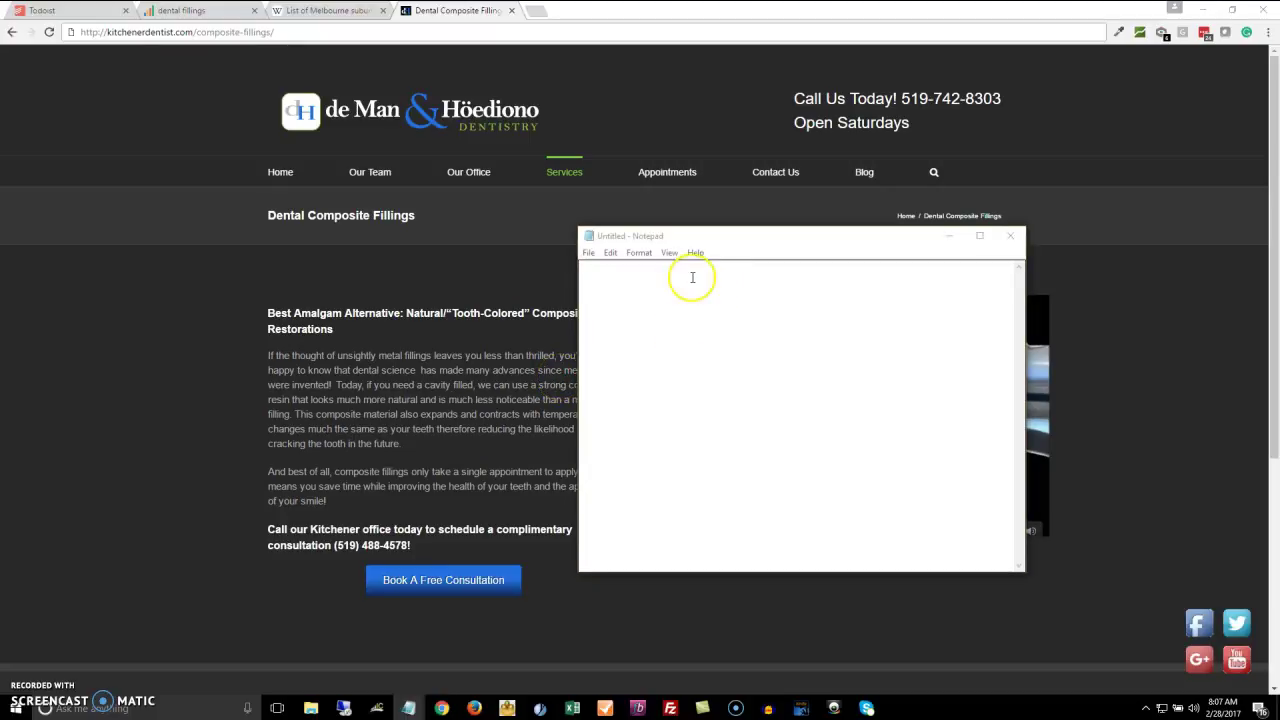
key("ctrl+v")
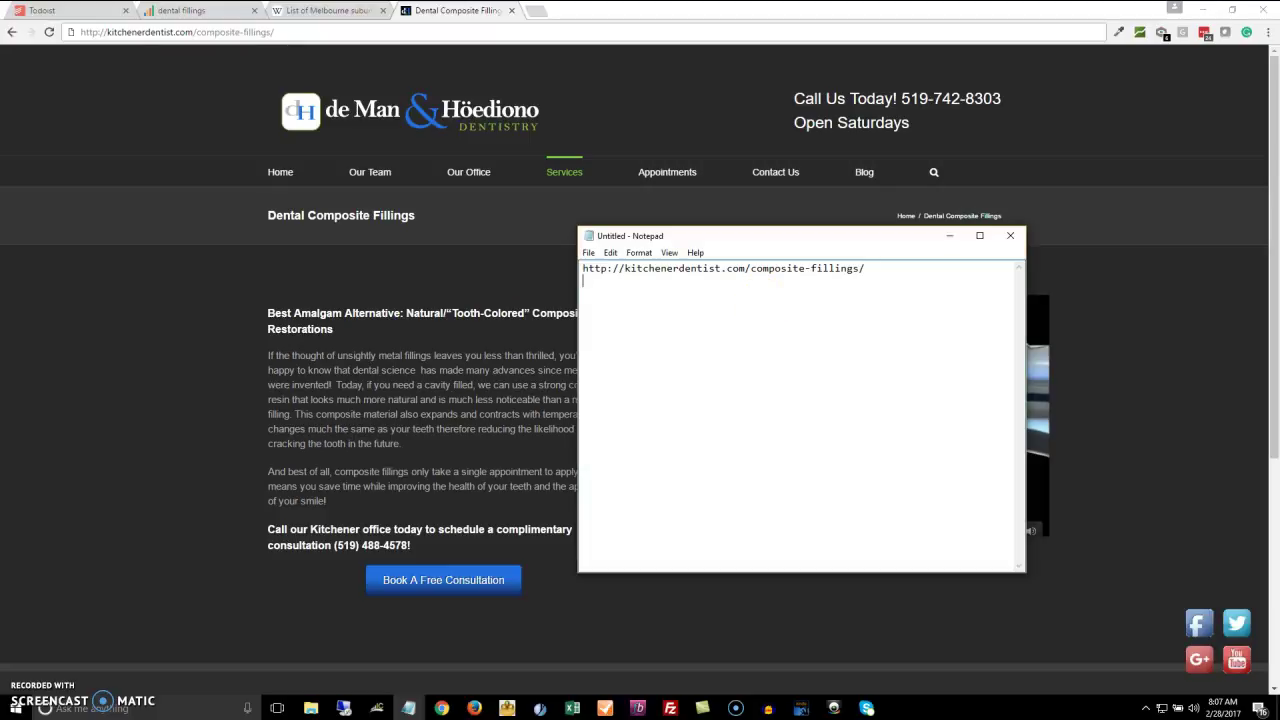
Add placeholder keyword lines "kadlflkdas" and "adfladlskfk" below the URL, plus "afllkadsfklsda" after a blank line.
key("Return")
type("kadlflkdas")
key("Return")
type("adfladlskfk")
key("Return")
type("aflkasdflkasdf")
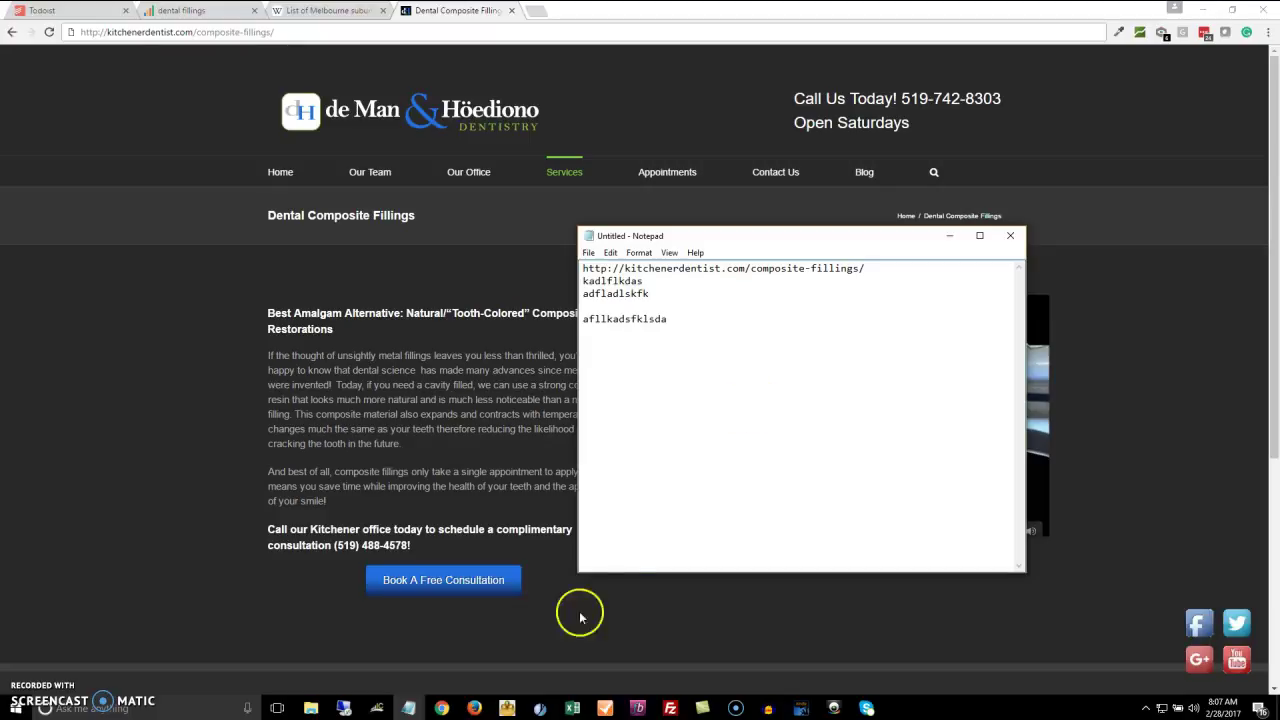
Return to Chrome to review the dental fillings suggestions, then bring the yEd flowchart and Notepad list back into view.
left_click(443, 702)
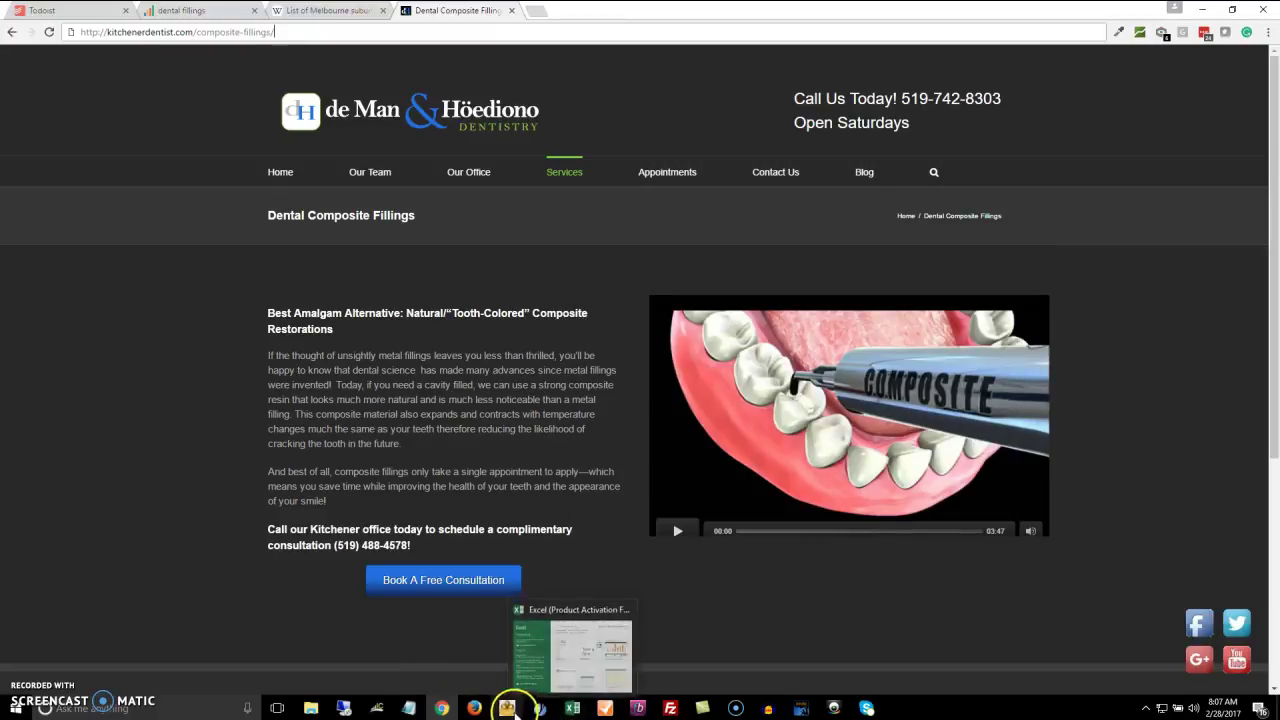
left_click(440, 708)
left_click(440, 708)
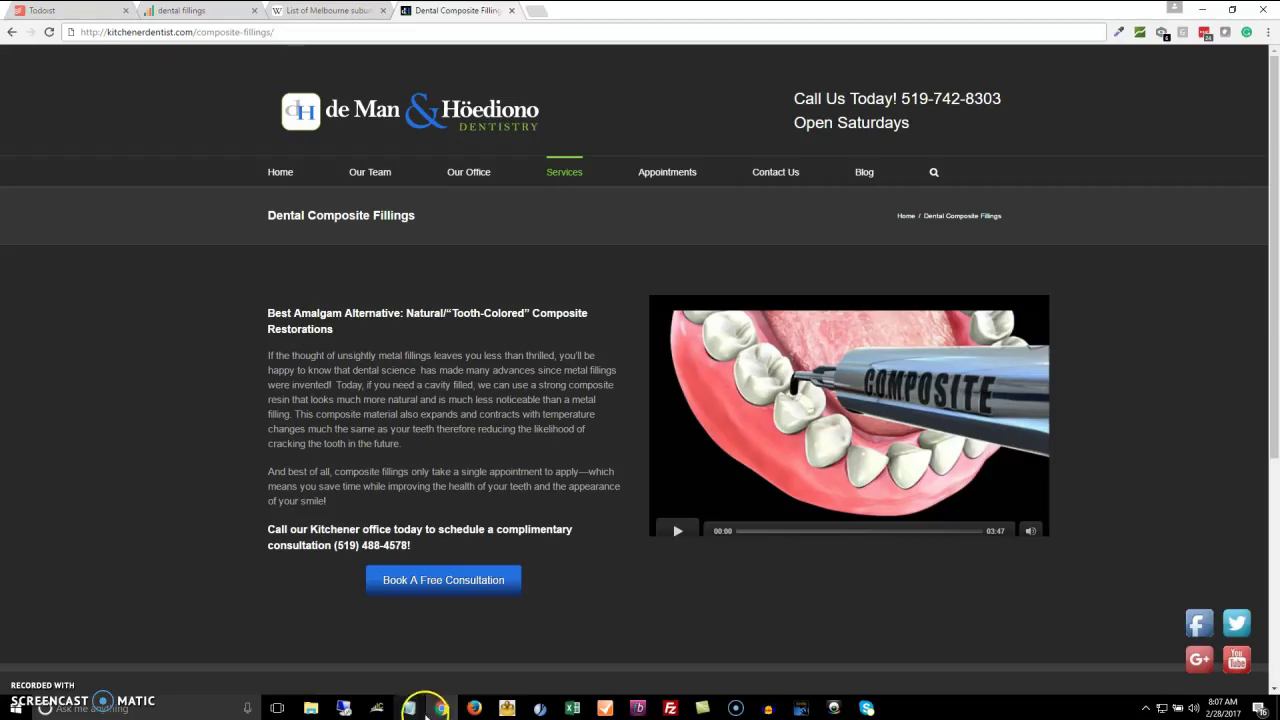
left_click(168, 11)
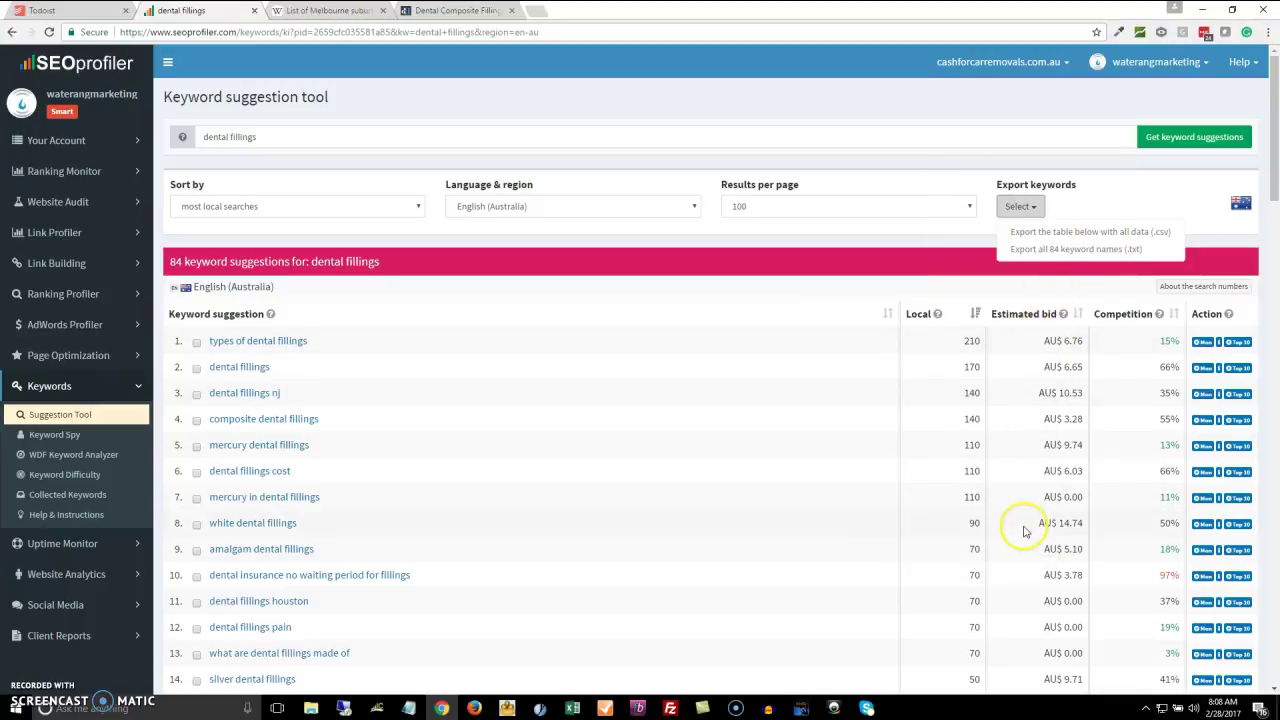
left_click(441, 708)
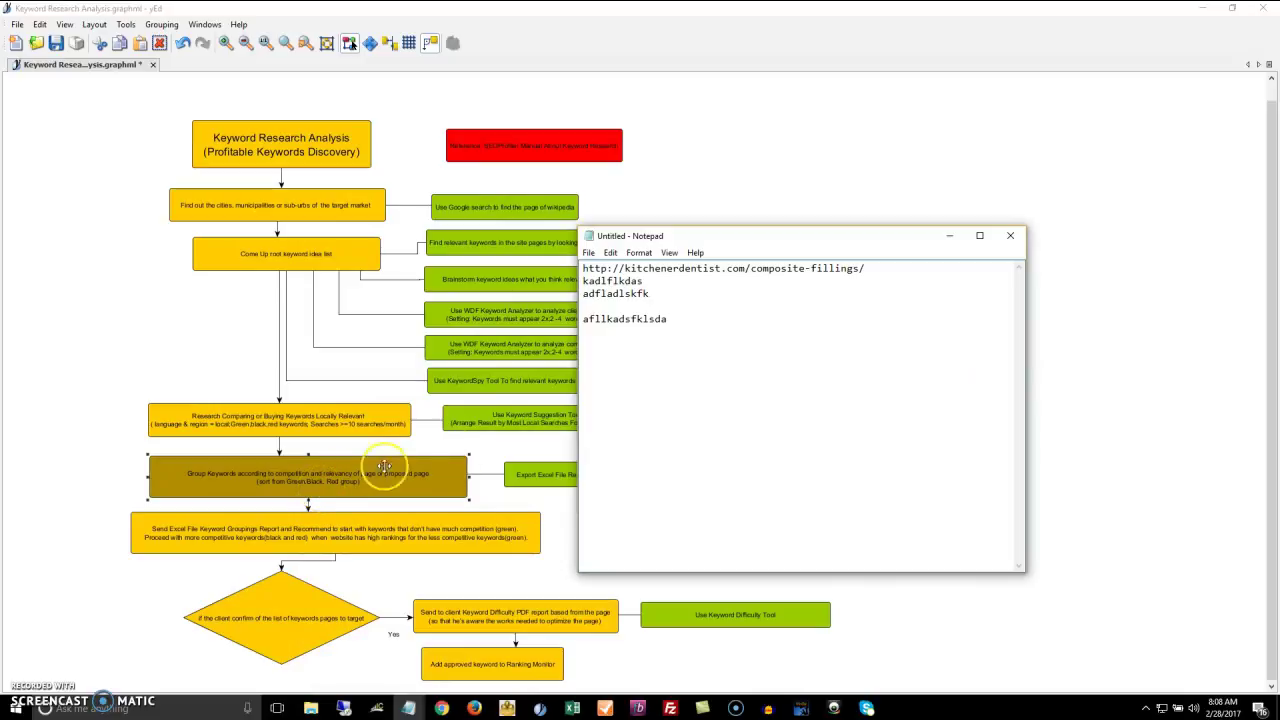
Add a second Notepad group with the same composite-fillings URL and placeholder keywords "adfadsf" and "adsfads" separated by a blank line.
type("afaf")
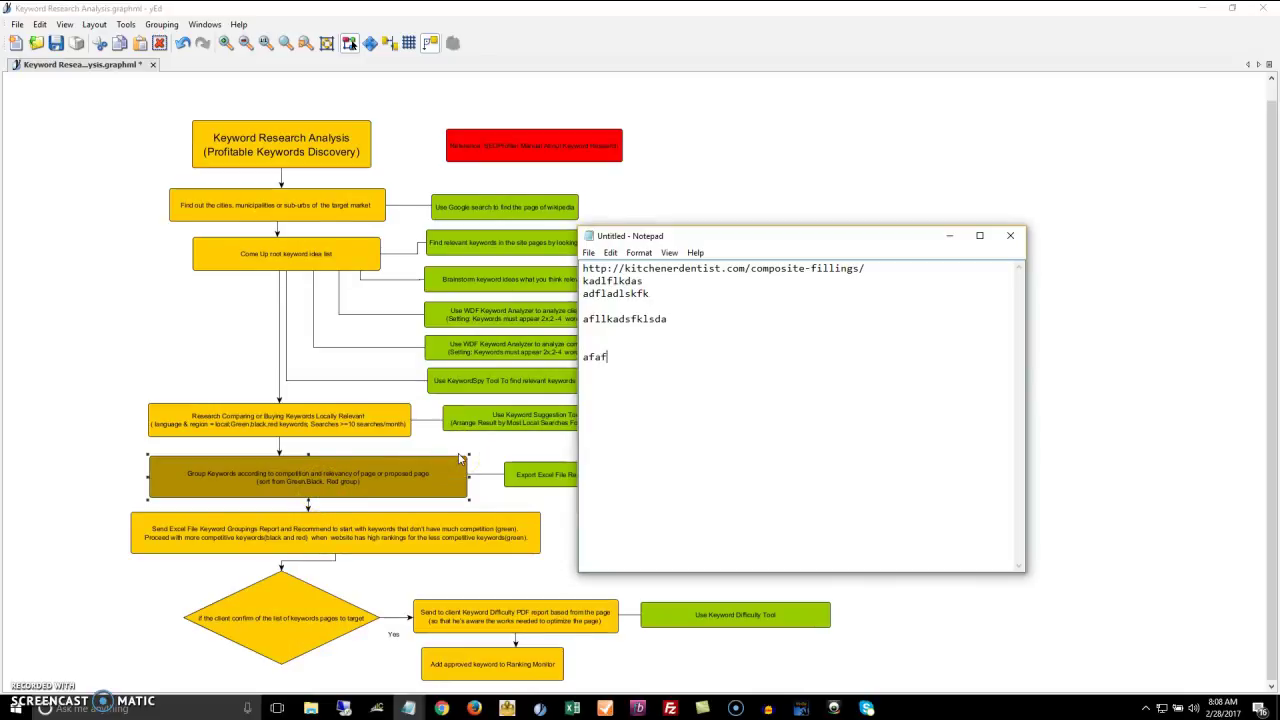
left_click_drag(888, 266, 562, 266)
key("ctrl+c")
key("BackSpace")
double_click(619, 357)
left_click_drag(648, 357, 583, 344)
key("ctrl+v")
left_click(602, 268)
key("ctrl+v")
left_click(880, 346)
type("adfadsf")
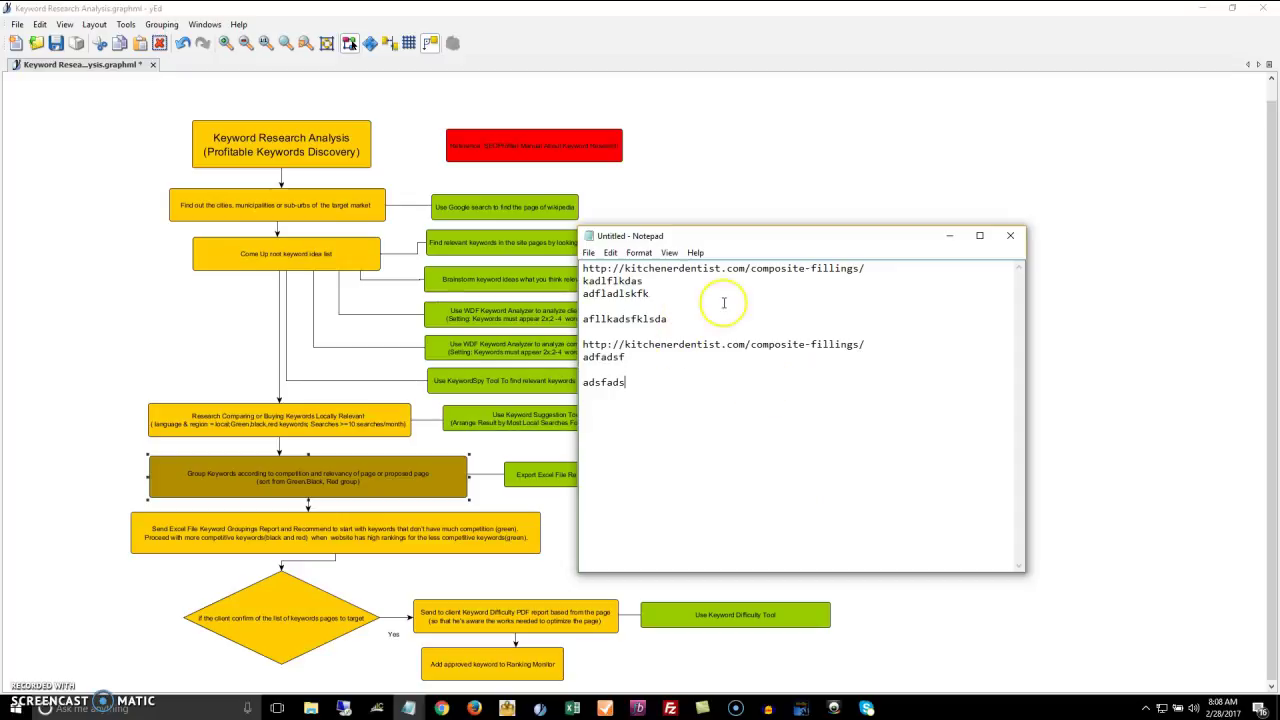
Insert an extra blank line between the two keyword groups in Notepad and highlight the first group's URL.
left_click_drag(866, 268, 582, 268)
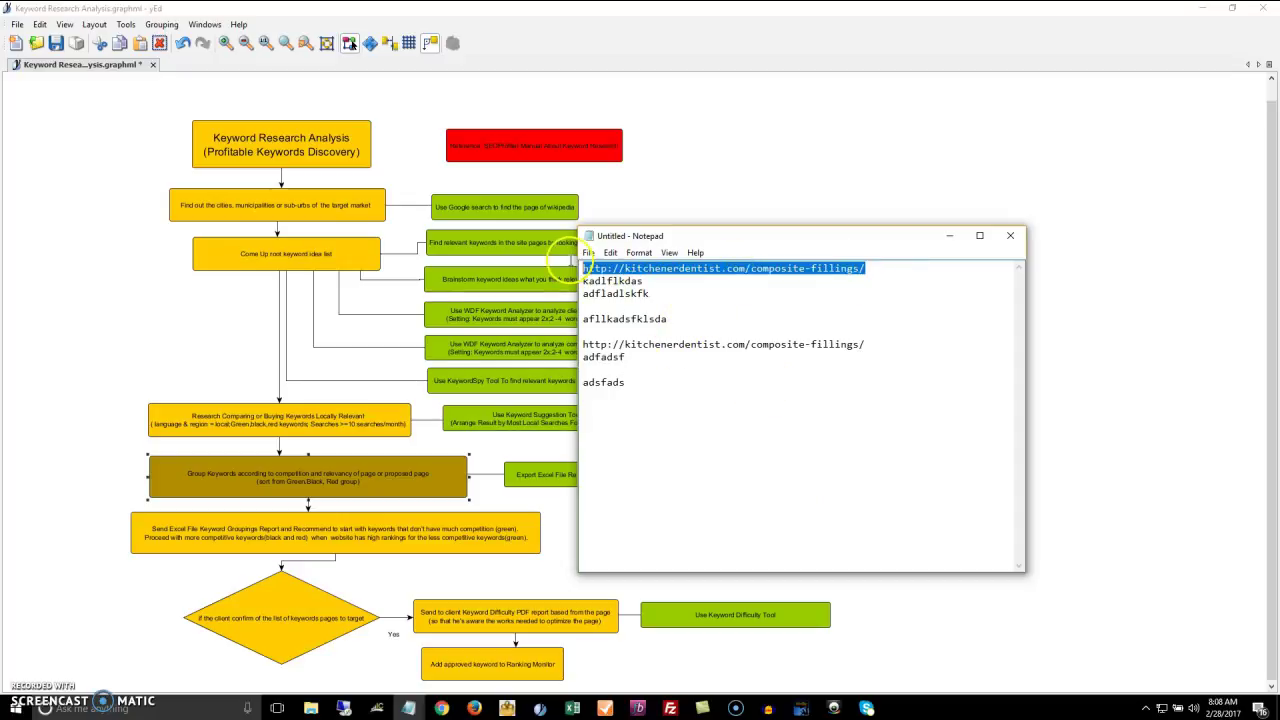
left_click(765, 318)
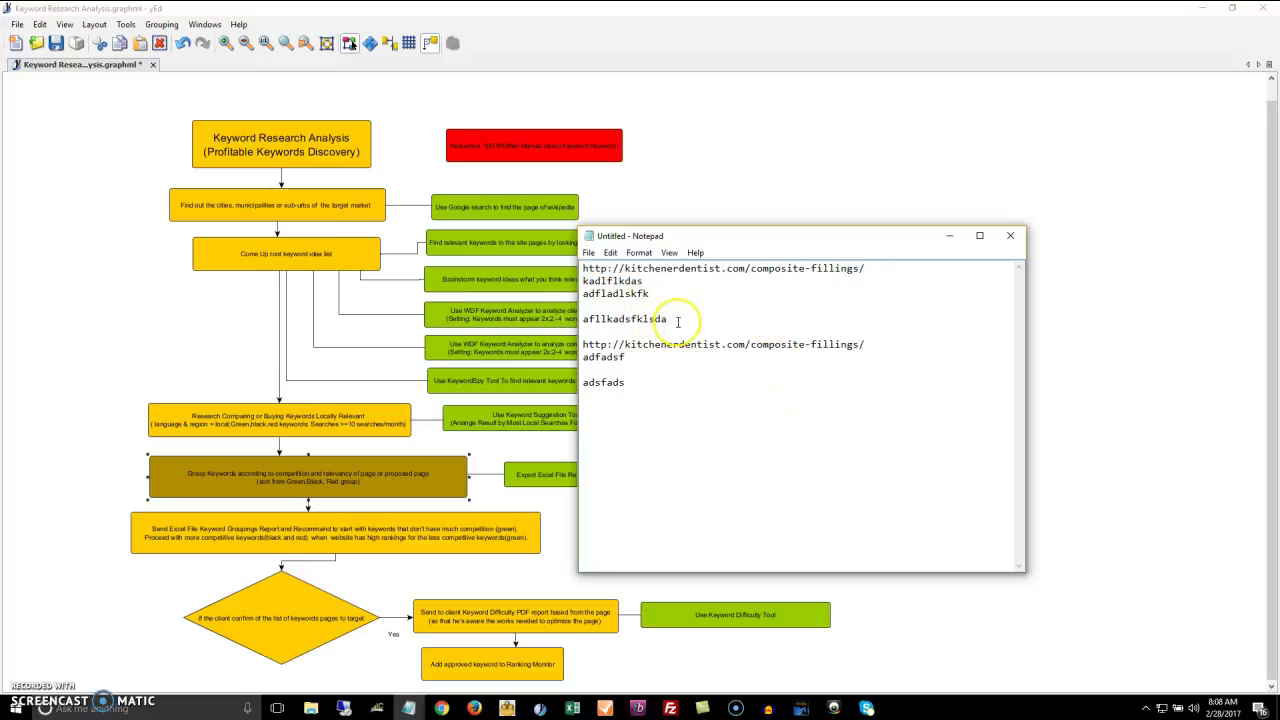
key("Return")
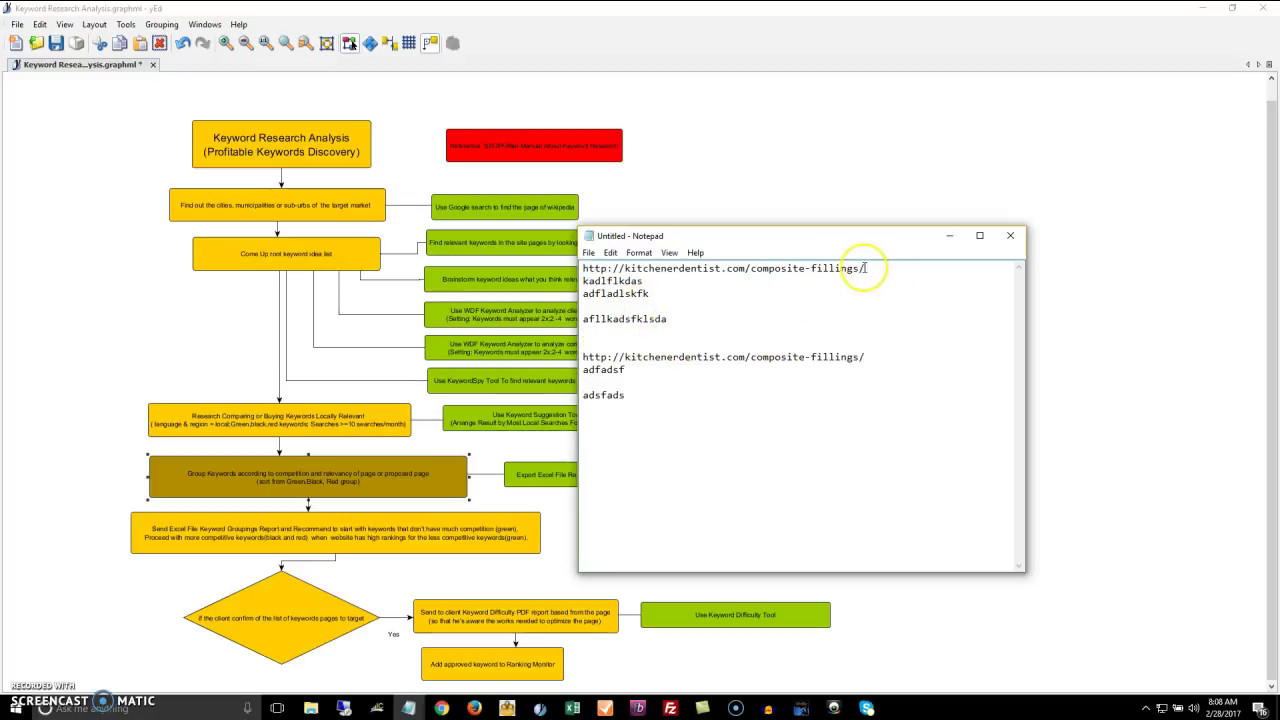
left_click_drag(866, 268, 583, 268)
left_click(614, 333)
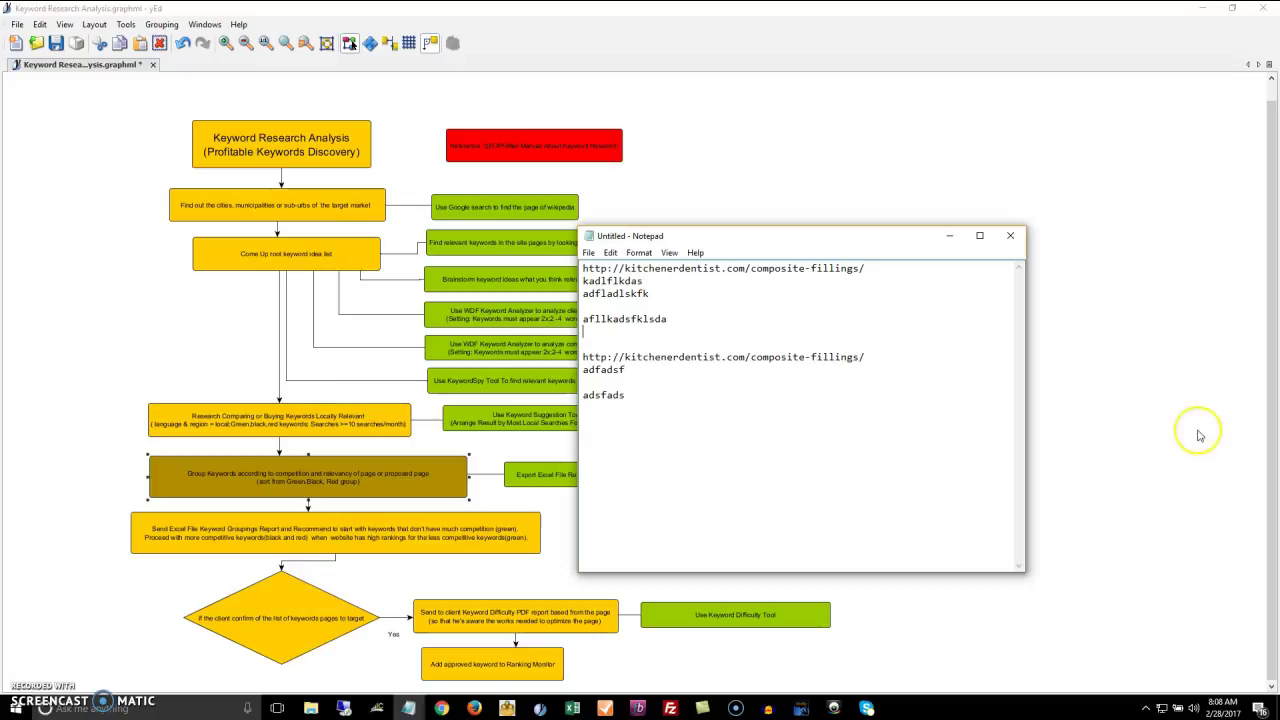
Review the yEd flowchart's client report and confirmation steps, then switch to Chrome and open the Keyword Difficulty tool.
left_click(1270, 541)
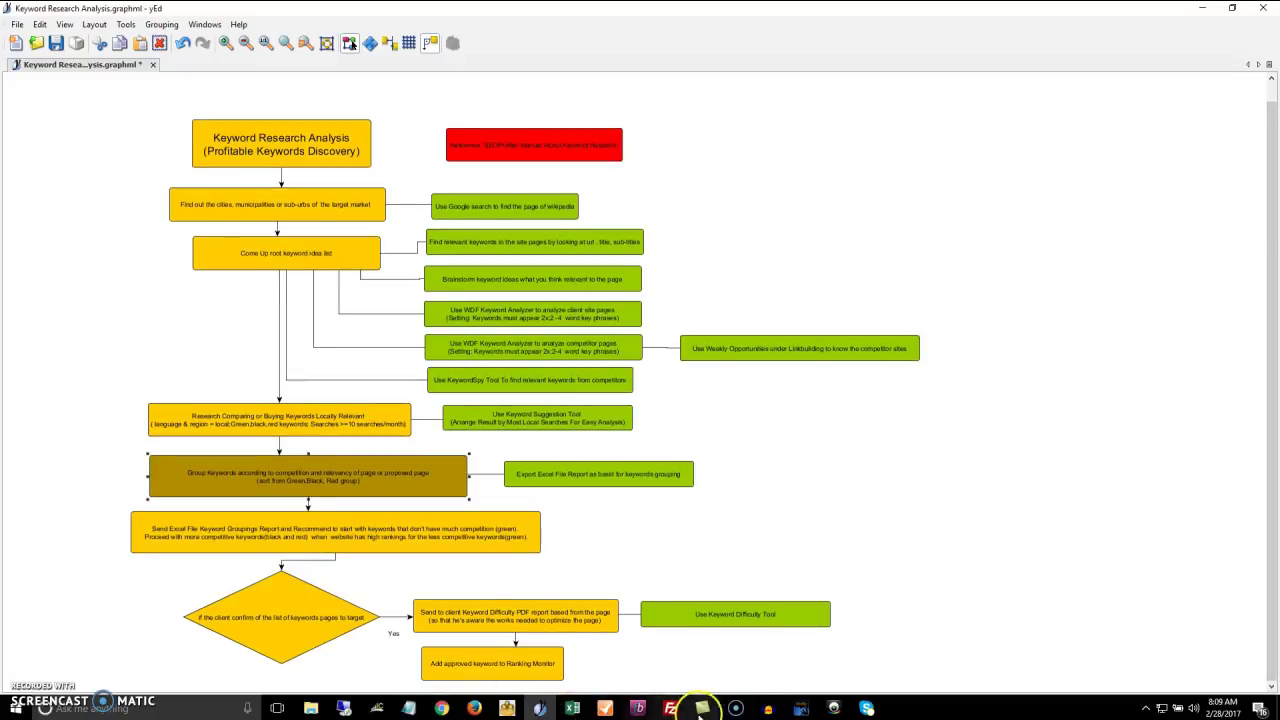
left_click(736, 708)
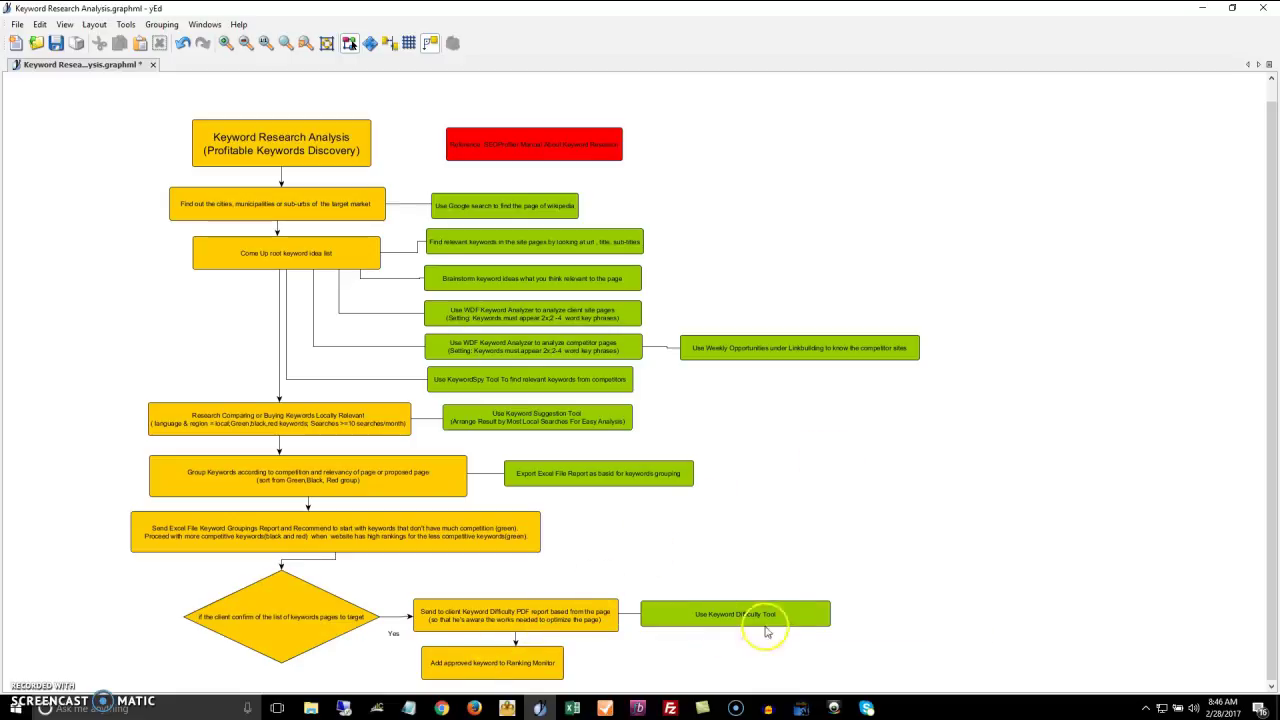
left_click(441, 708)
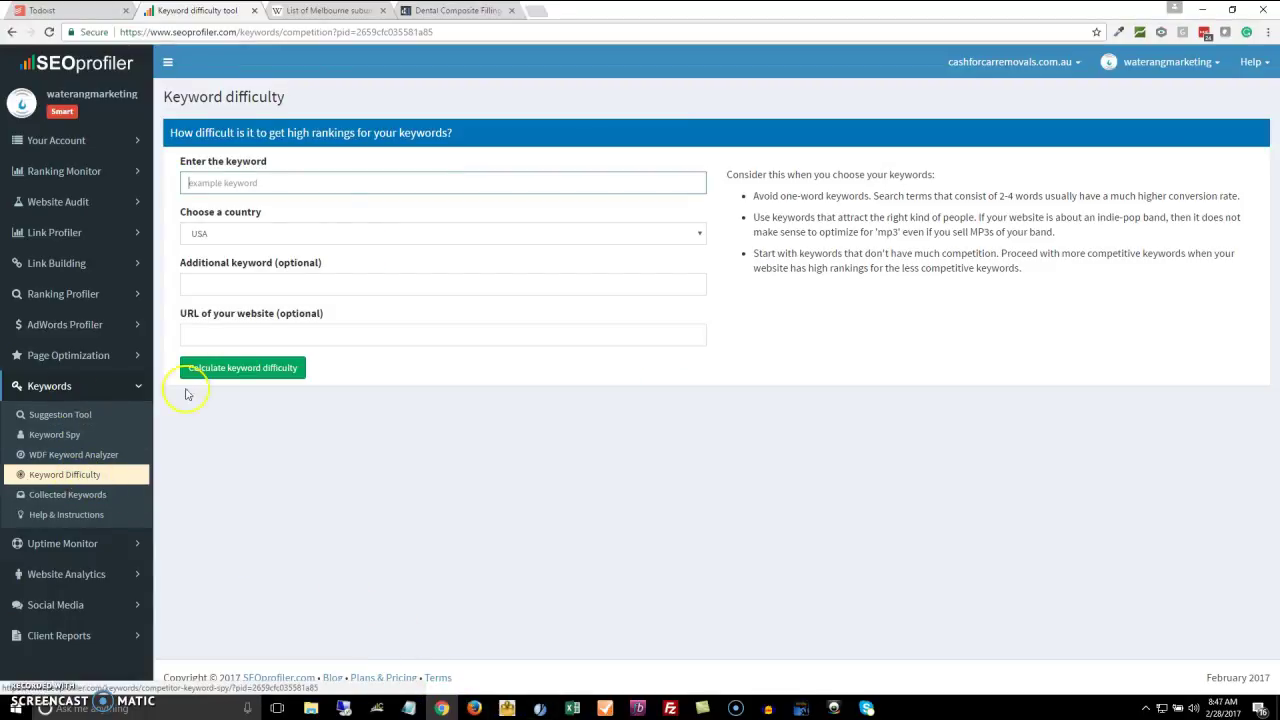
Set the difficulty check's keyword to "website design melbourne" and its country to Australia.
type("webs")
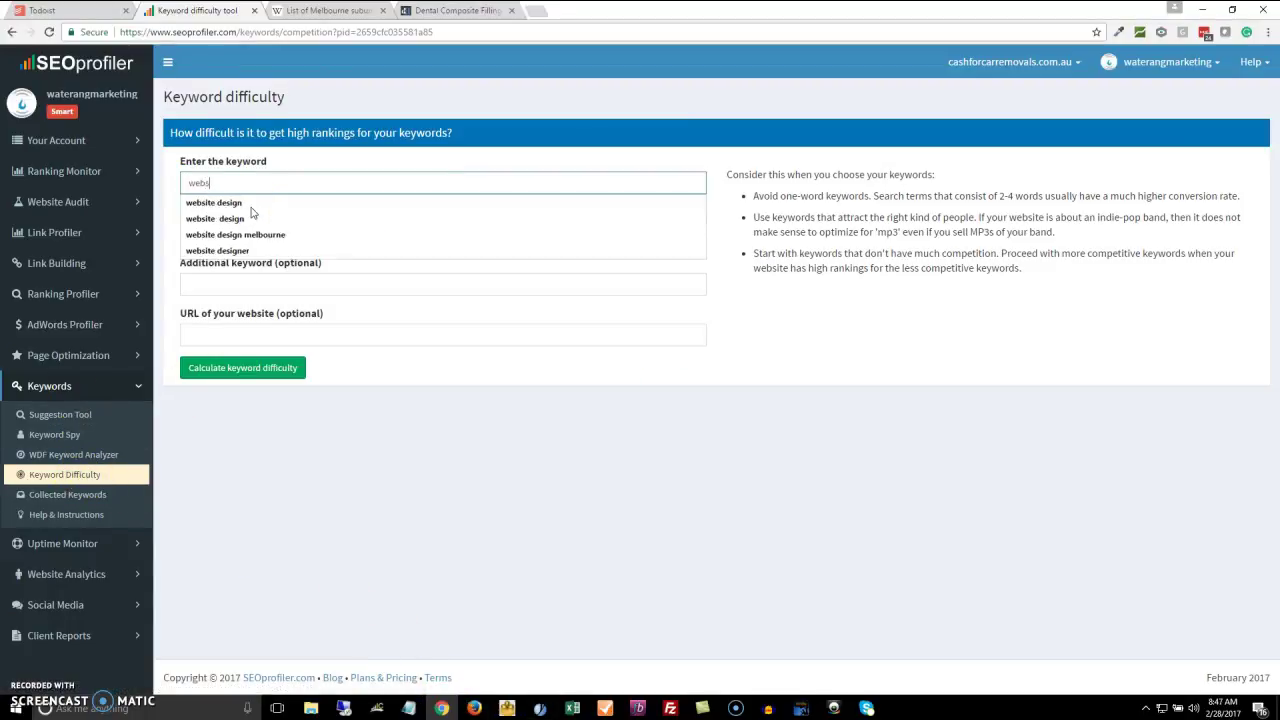
type("ite des")
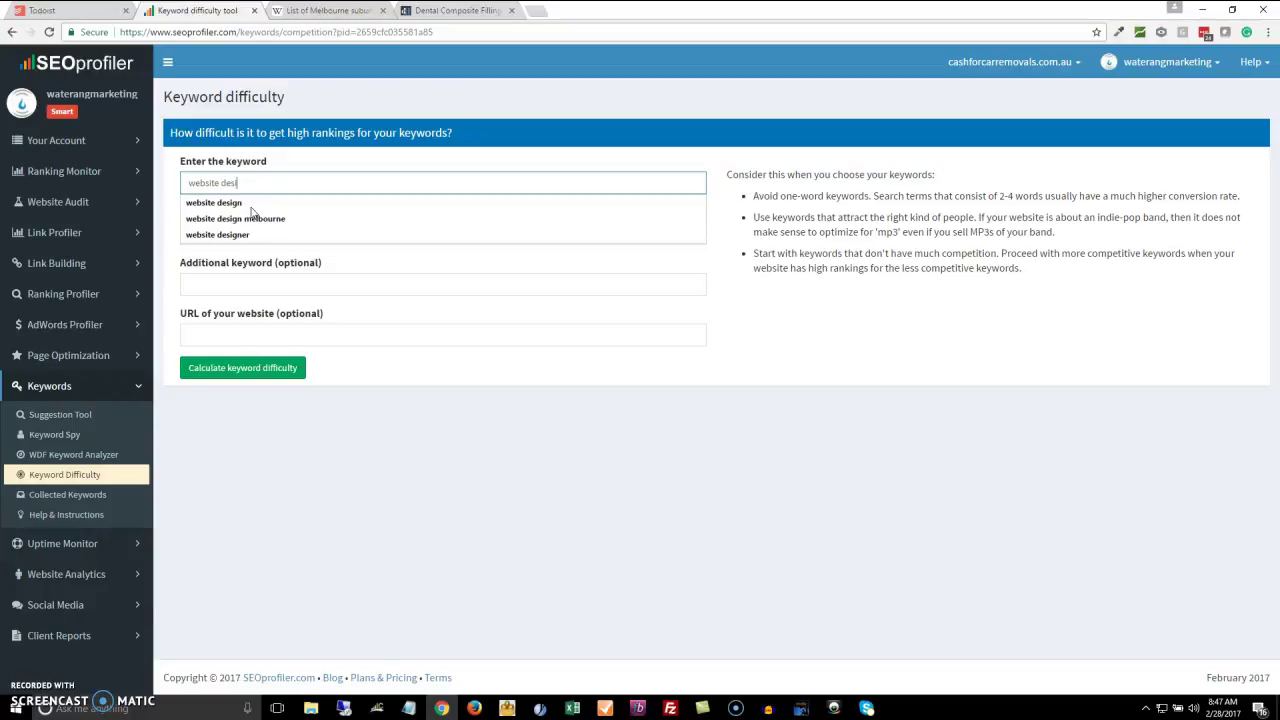
type("i")
left_click(280, 218)
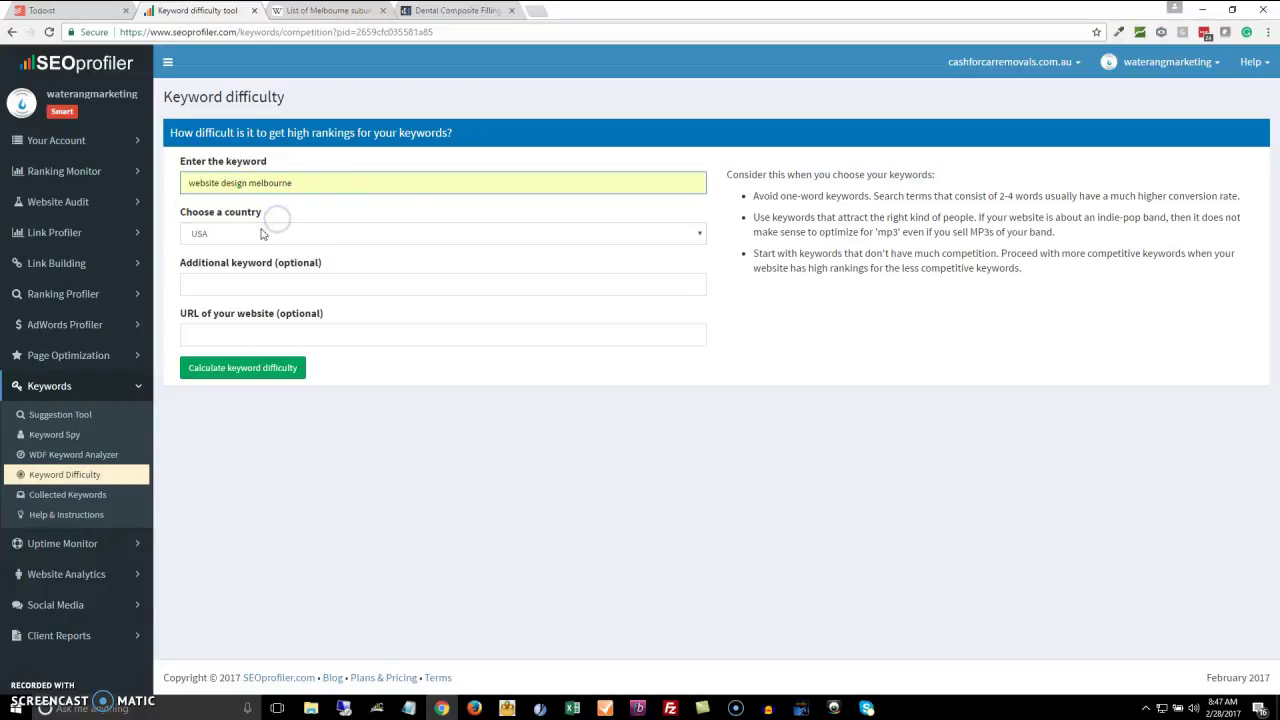
left_click(699, 236)
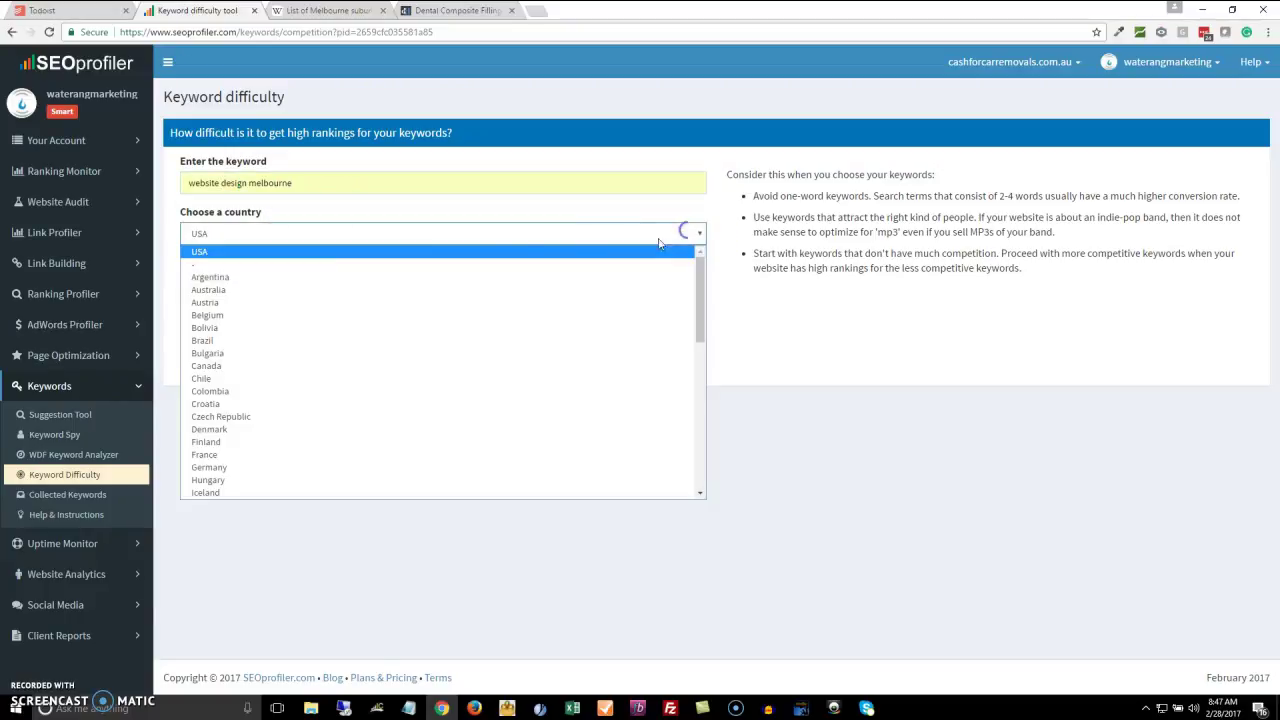
left_click(252, 290)
Leave the additional keyword and website URL blank and calculate the keyword difficulty.
left_click(222, 338)
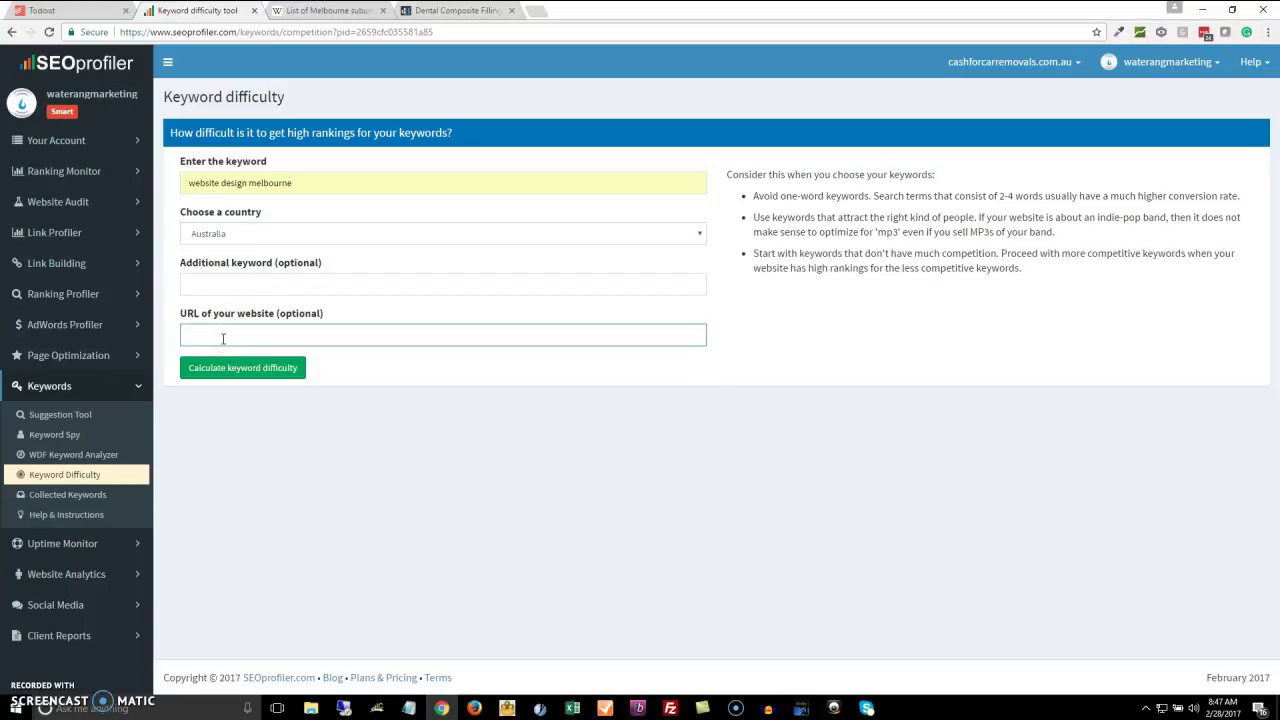
left_click(252, 373)
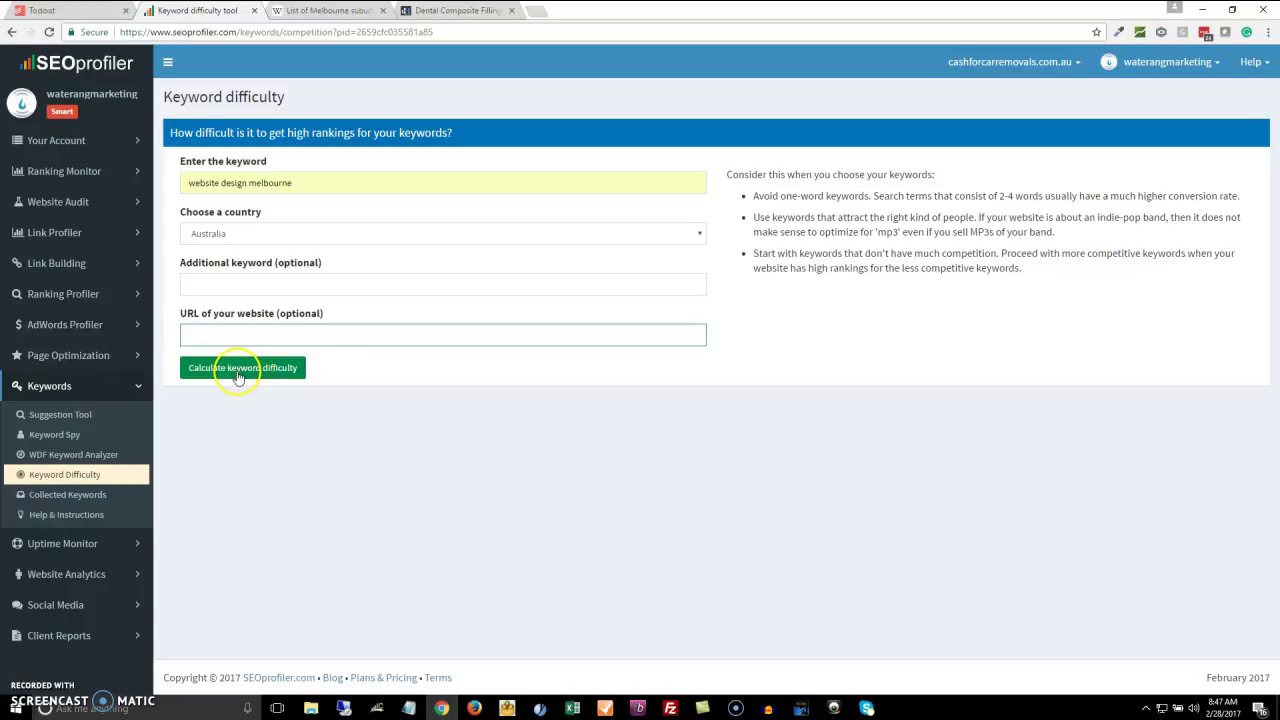
left_click(200, 336)
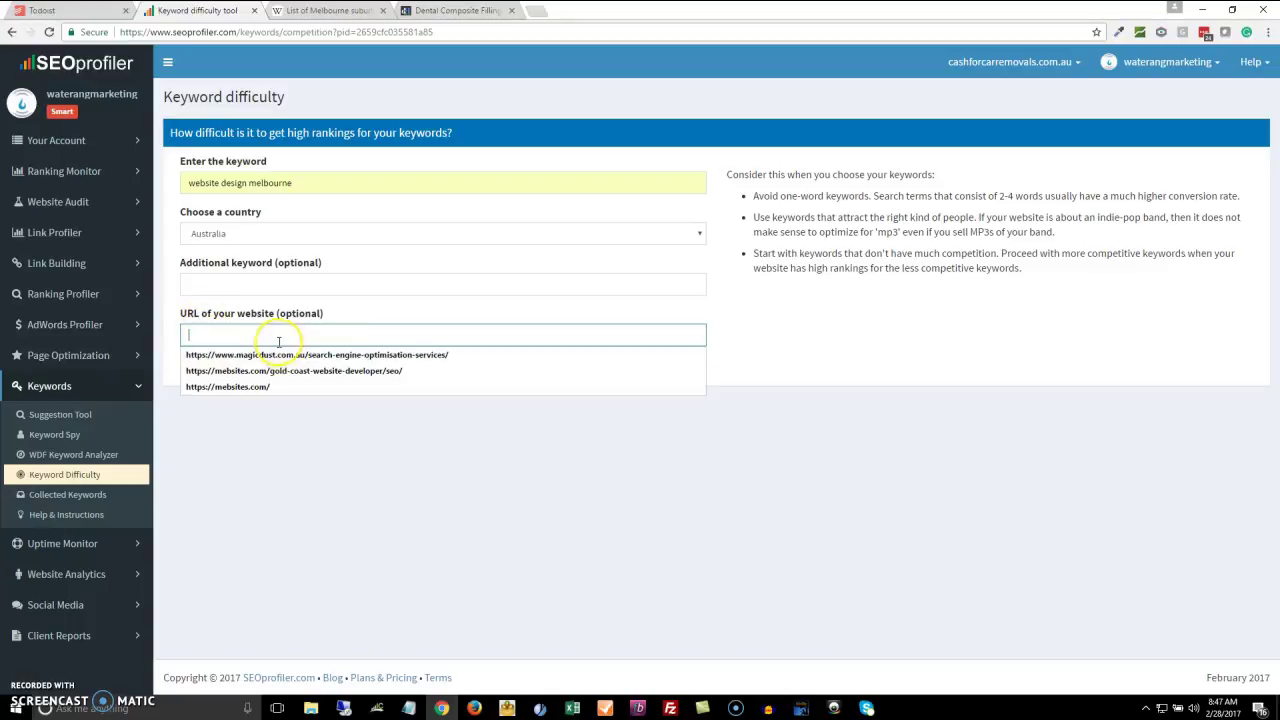
left_click(491, 286)
left_click(255, 372)
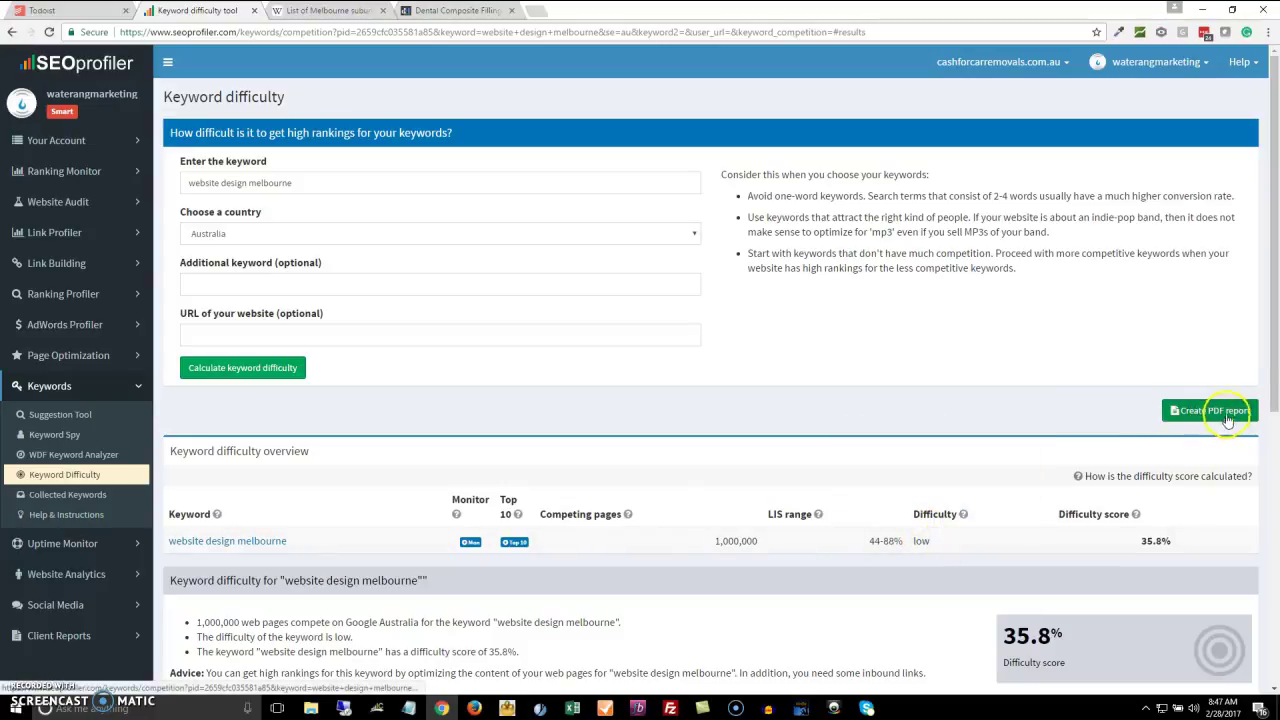
Examine the keyword difficulty results, check the "Add approved keyword to Ranking Monitor" box in yEd, and return to Chrome.
left_click_drag(1275, 307, 1238, 403)
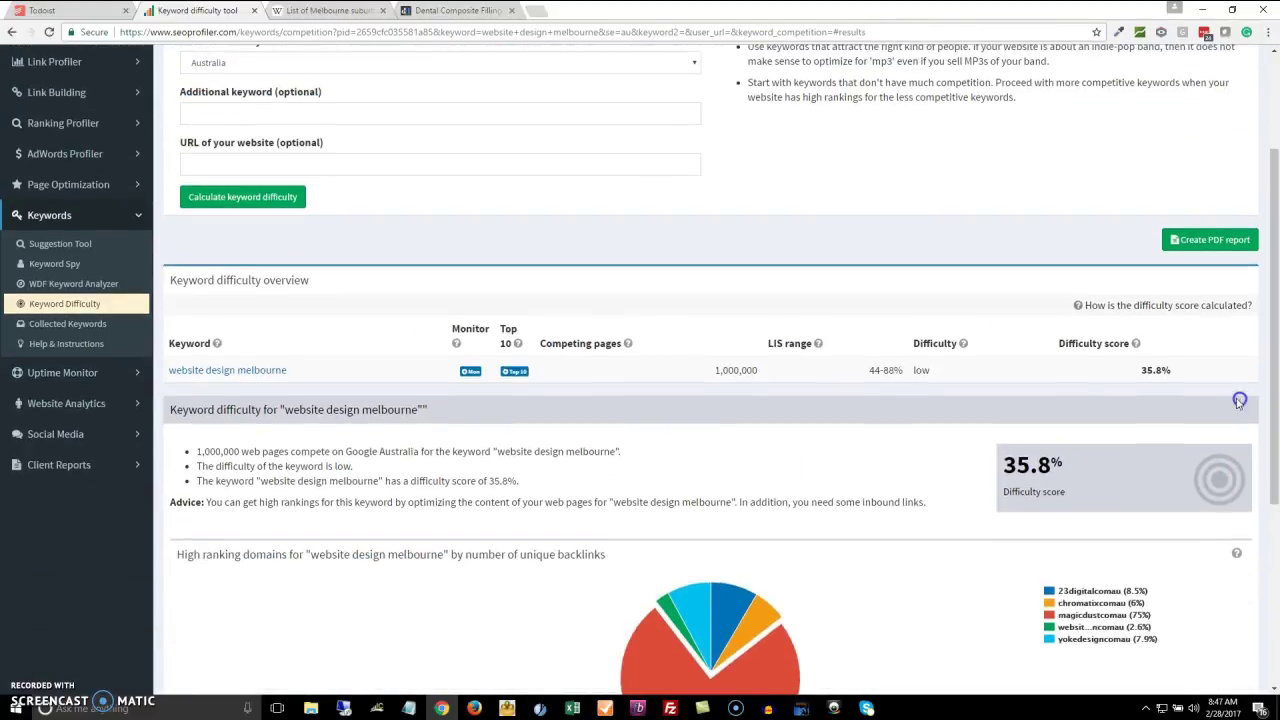
left_click(540, 710)
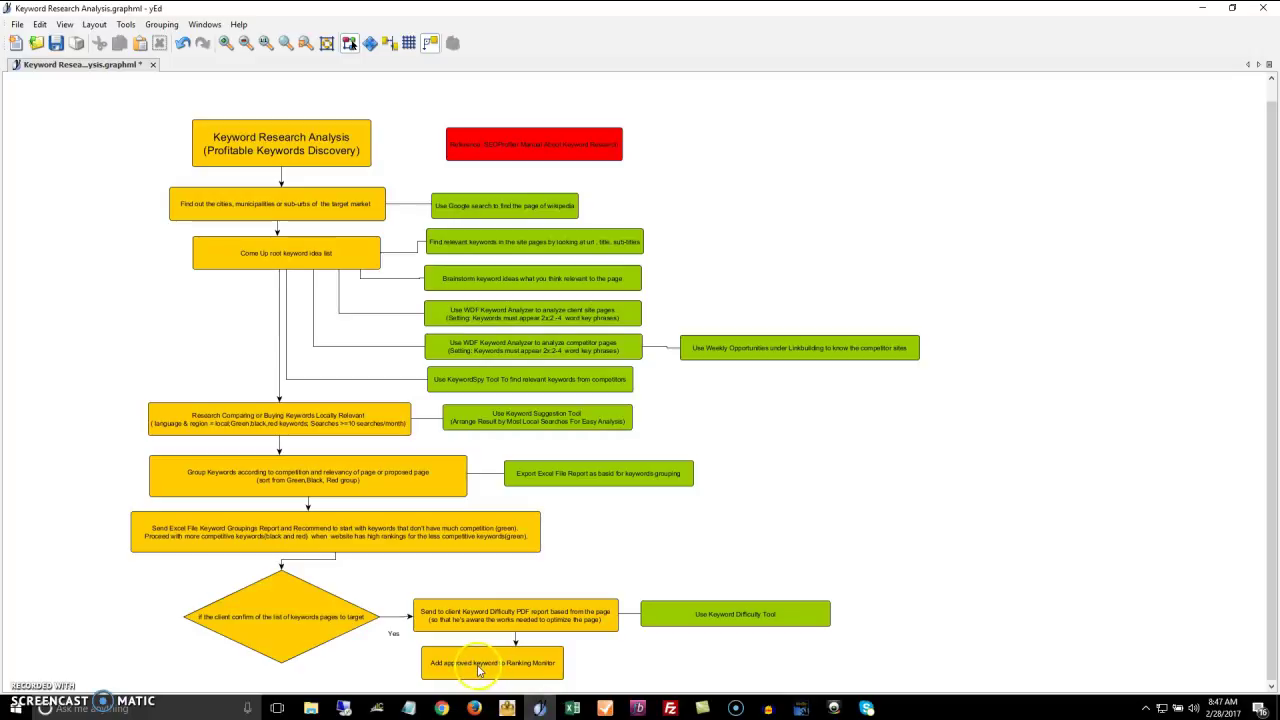
mouse_move(540, 708)
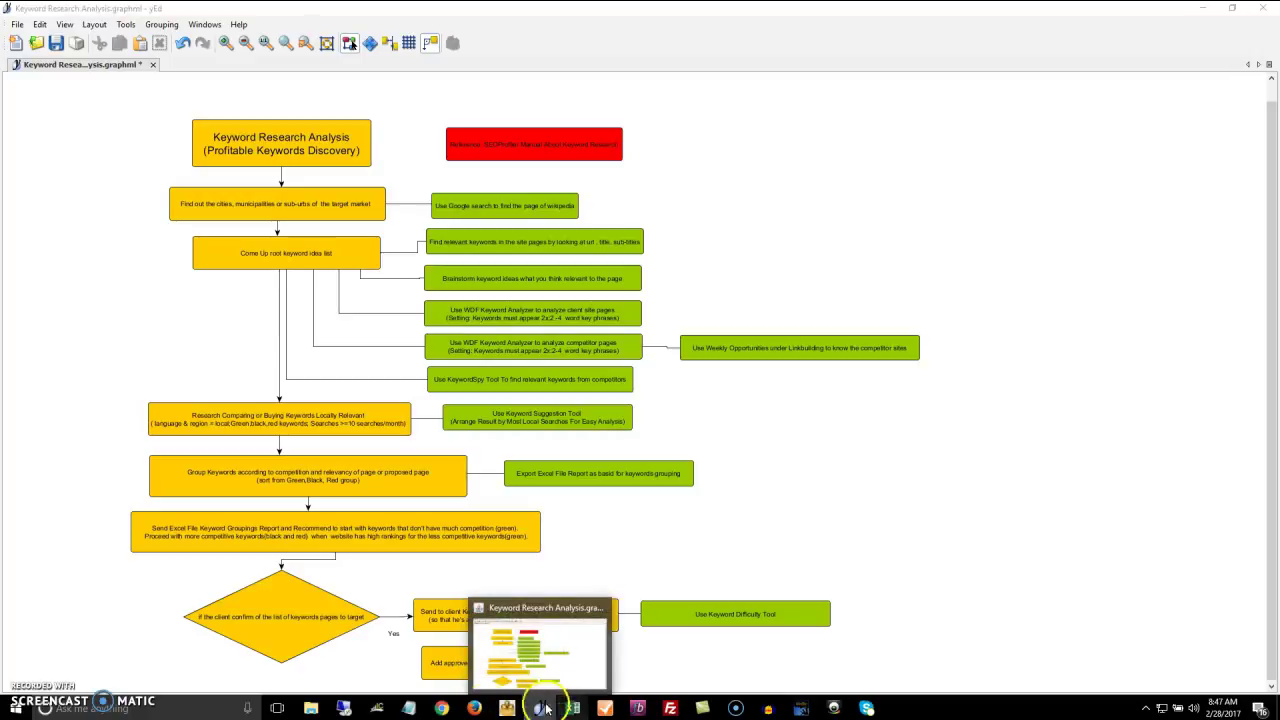
left_click(441, 708)
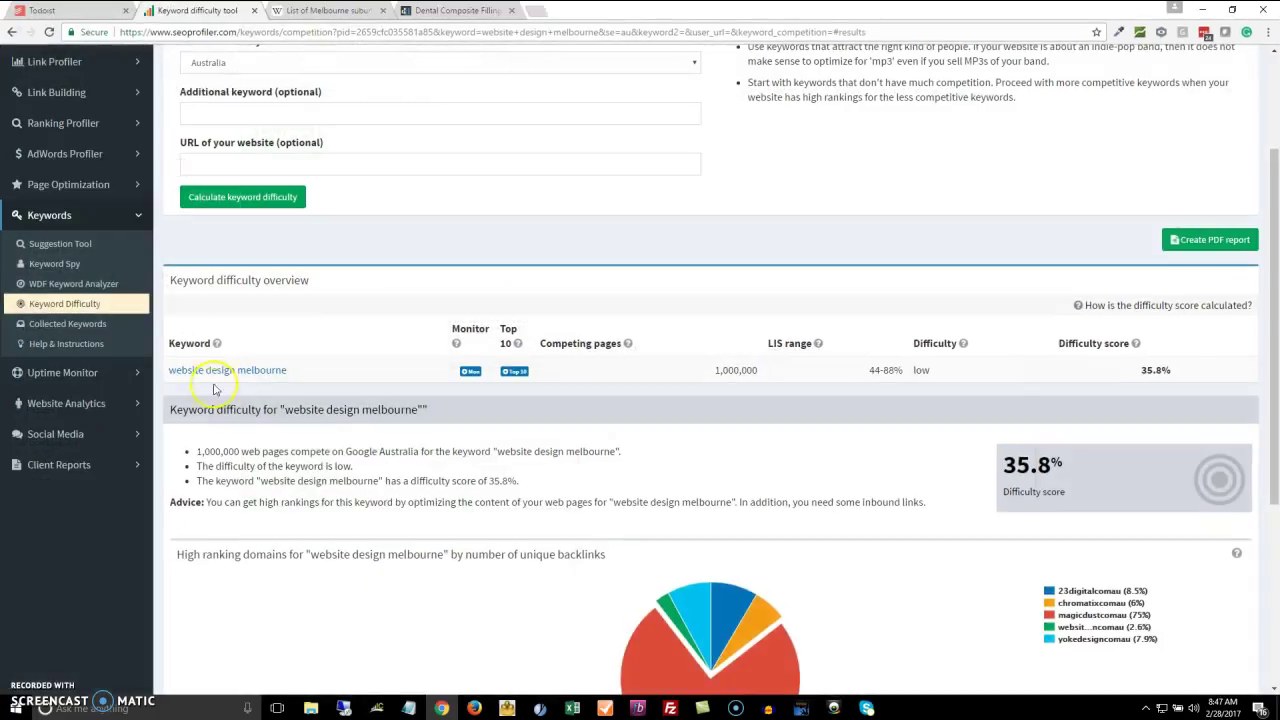
left_click(438, 700)
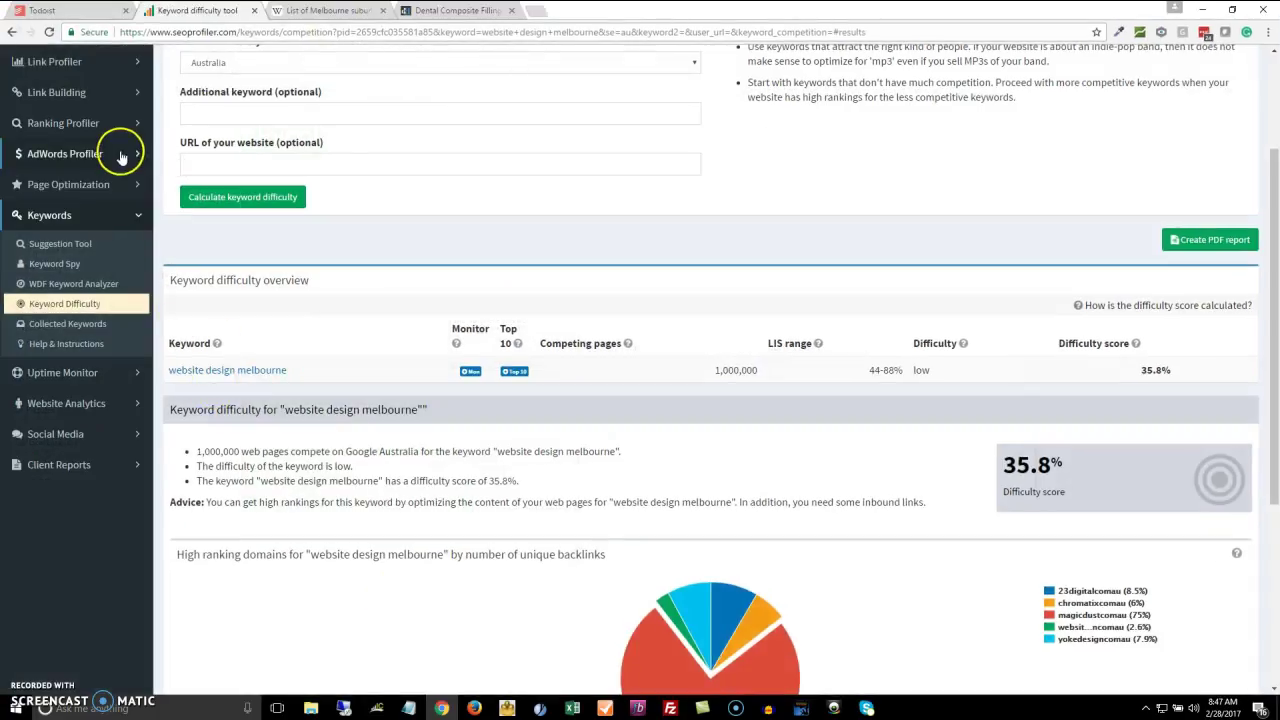
Open the Ranking Profiler's Keywords report and review the keywords of cashforcarremovals.com.au on Google.
left_click(60, 124)
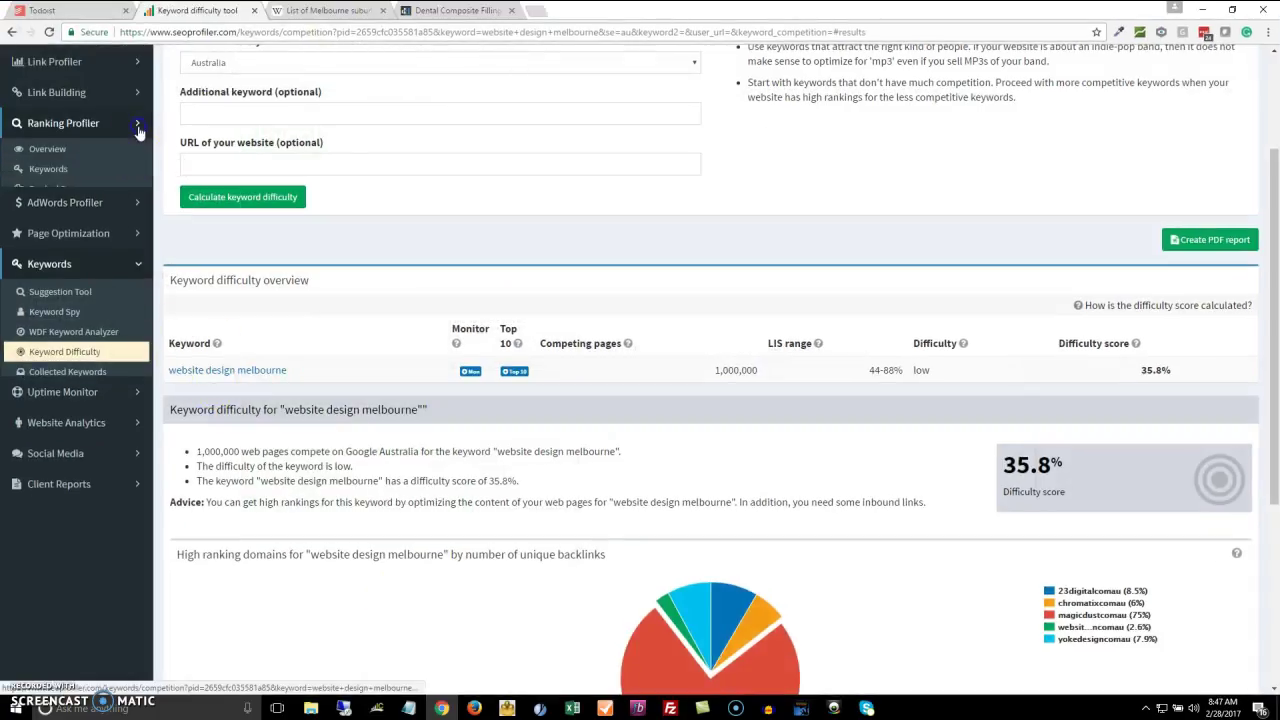
left_click(60, 183)
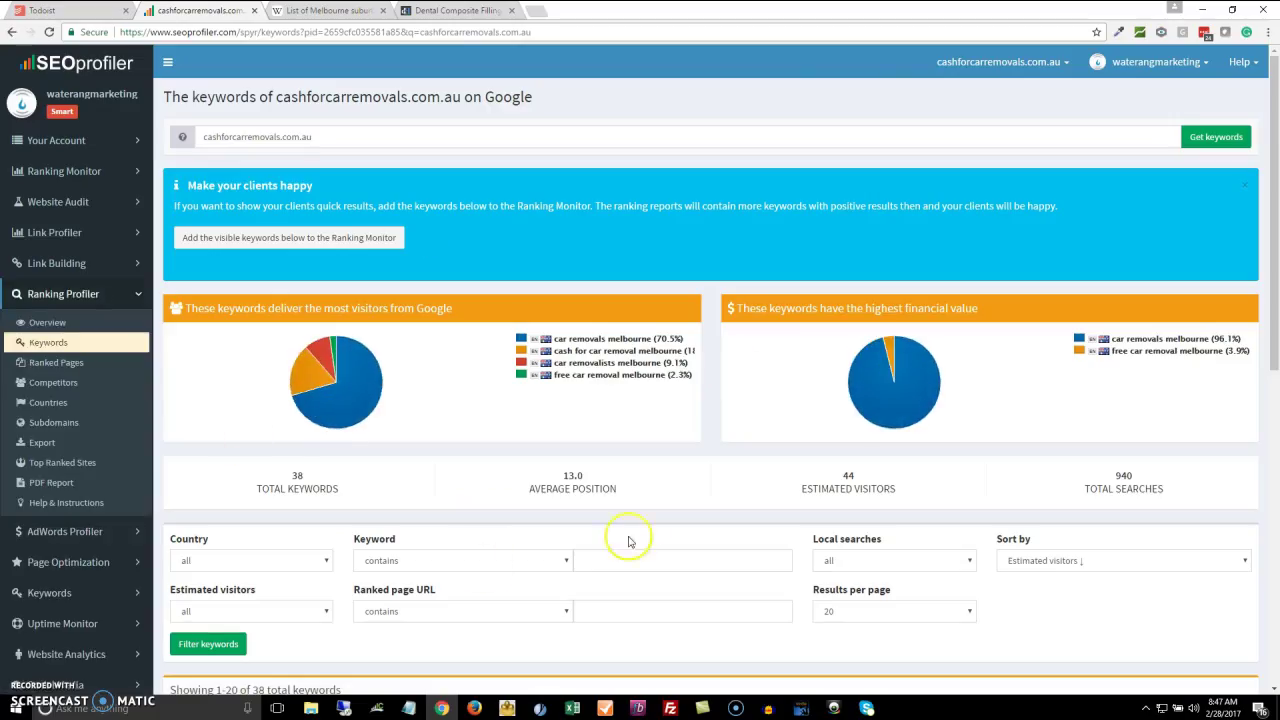
mouse_move(1276, 102)
left_mouse_down()
mouse_move(1274, 318)
mouse_move(1268, 75)
mouse_move(1270, 312)
mouse_move(1261, 118)
mouse_move(1266, 240)
mouse_move(1275, 85)
left_mouse_up()
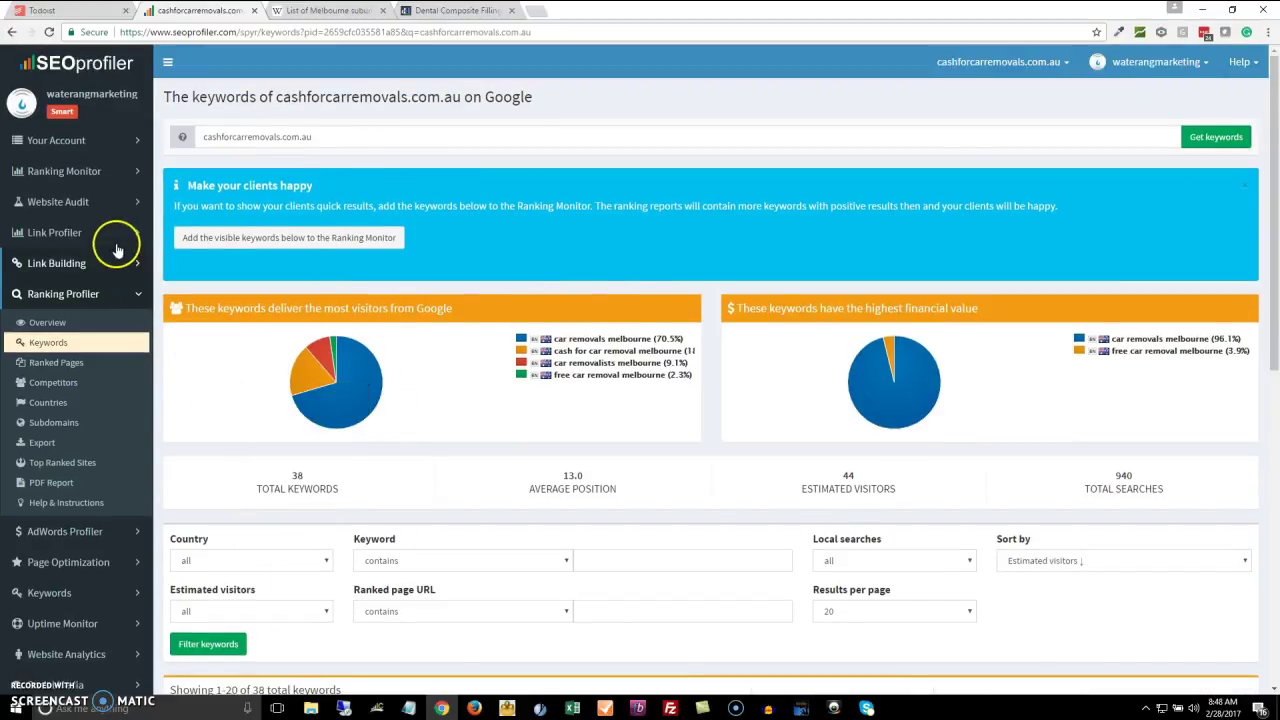
Go to the Ranking Monitor's Ranked Keywords page and open the form for adding keywords.
left_click(135, 175)
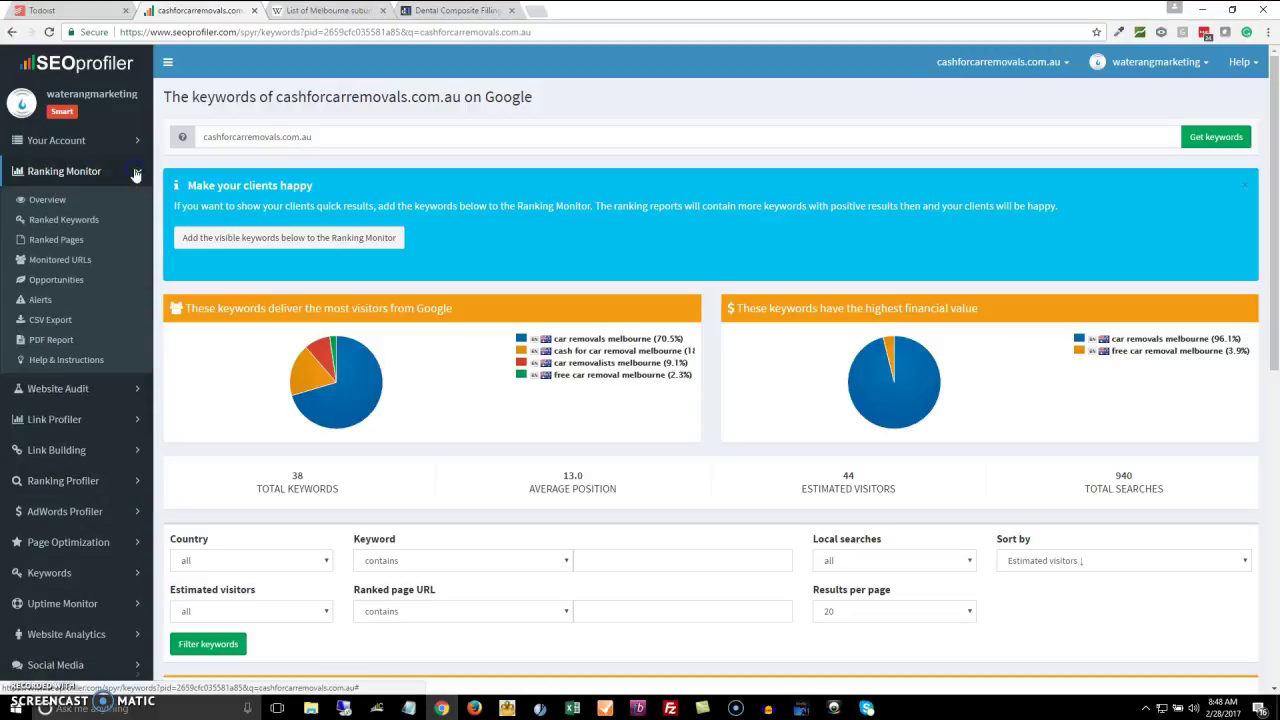
left_click(60, 222)
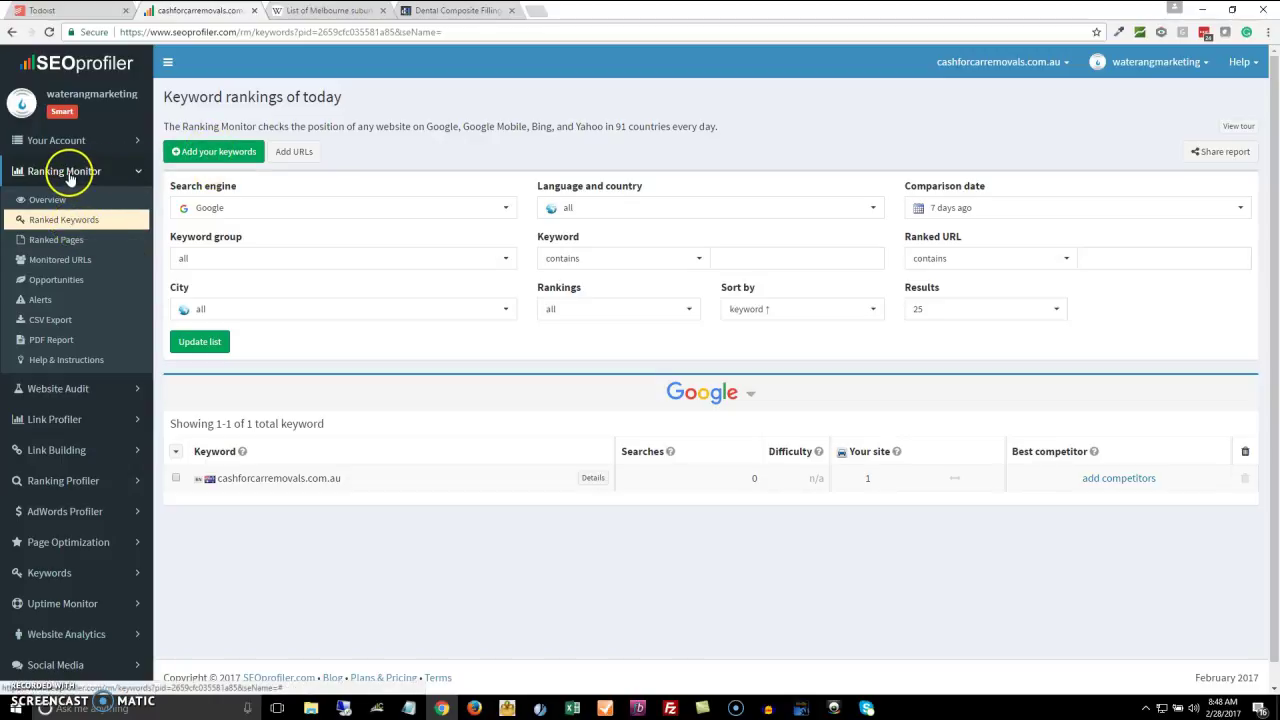
left_click(194, 155)
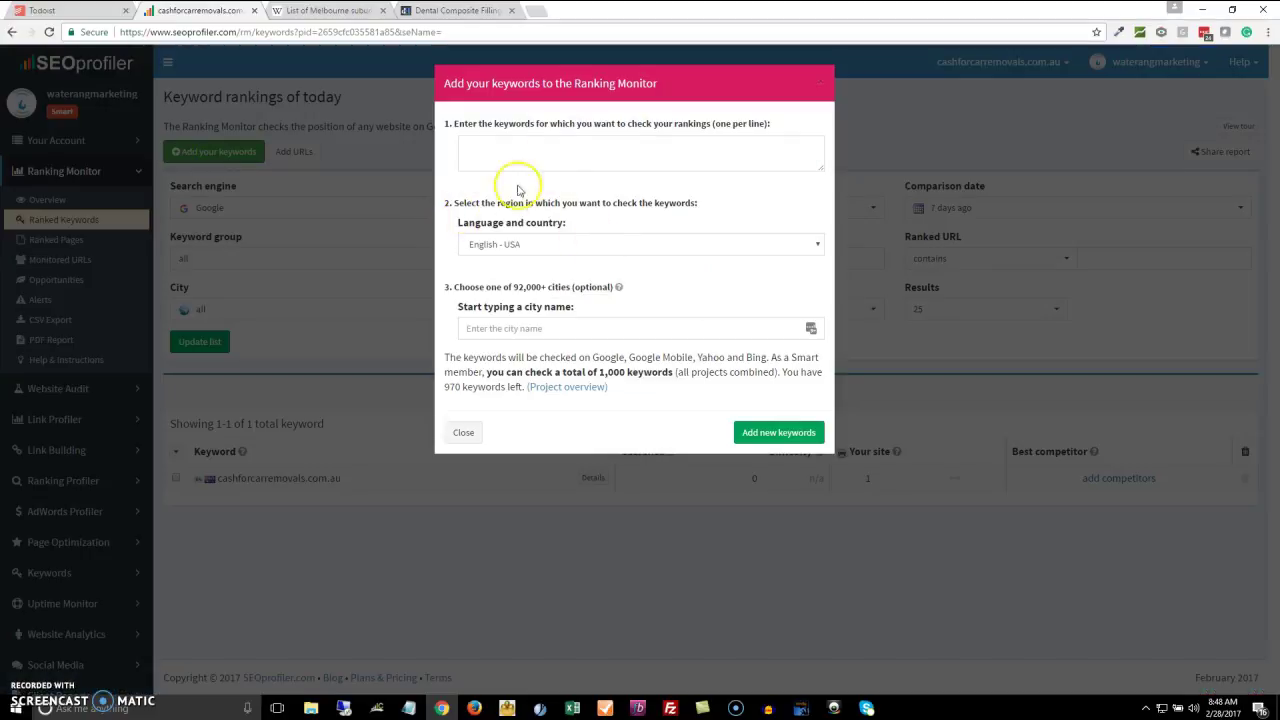
Examine the form's keyword, language and country, and city fields, close it without adding keywords, and switch to the yEd flowchart.
left_click(537, 158)
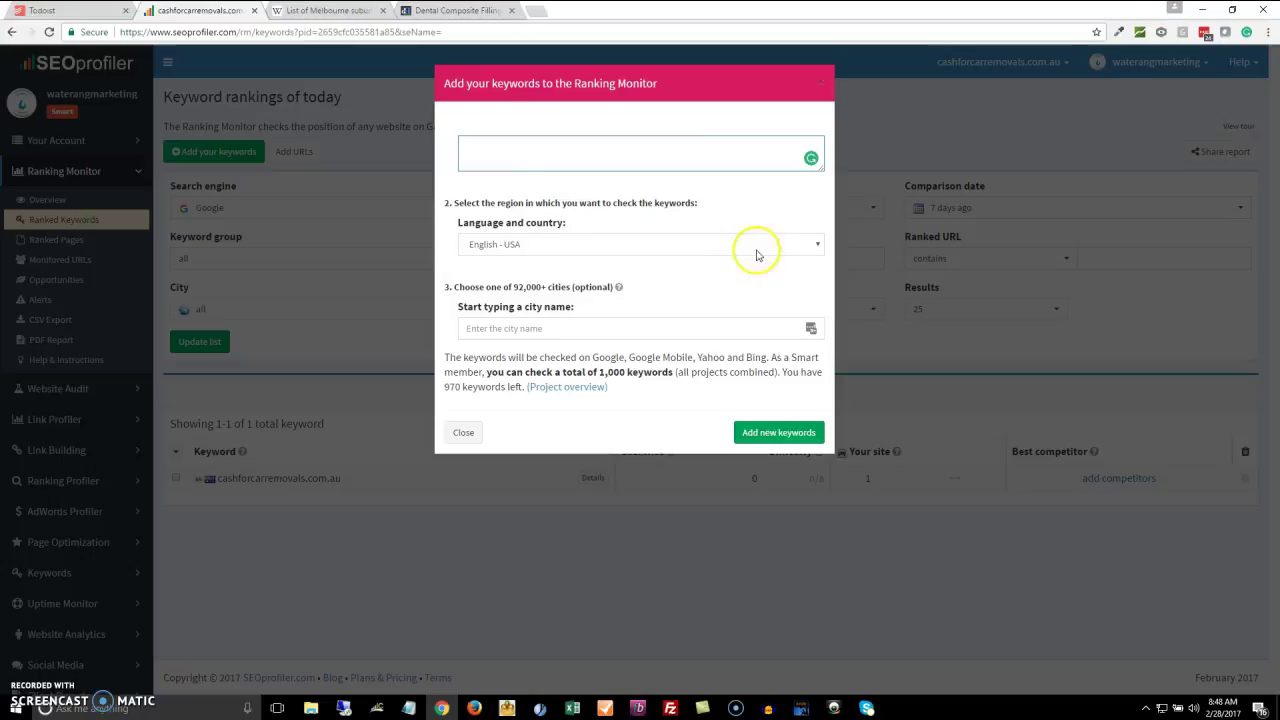
left_click(500, 330)
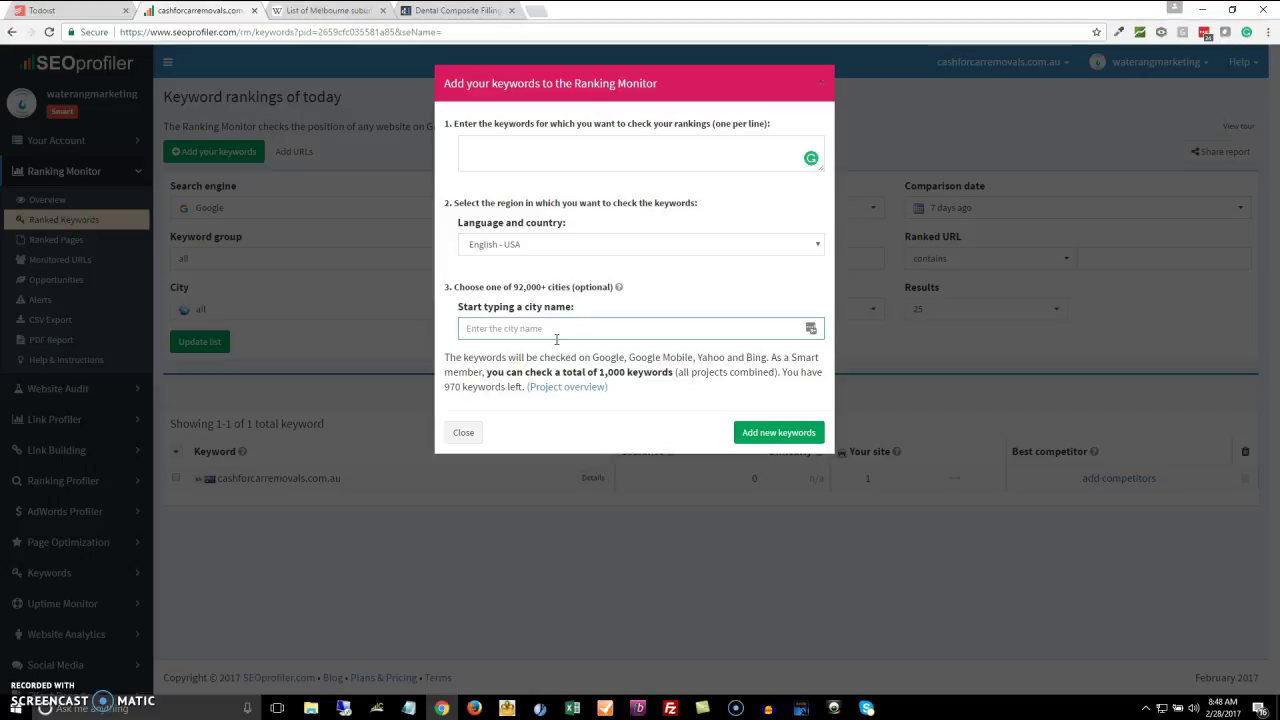
left_click(812, 244)
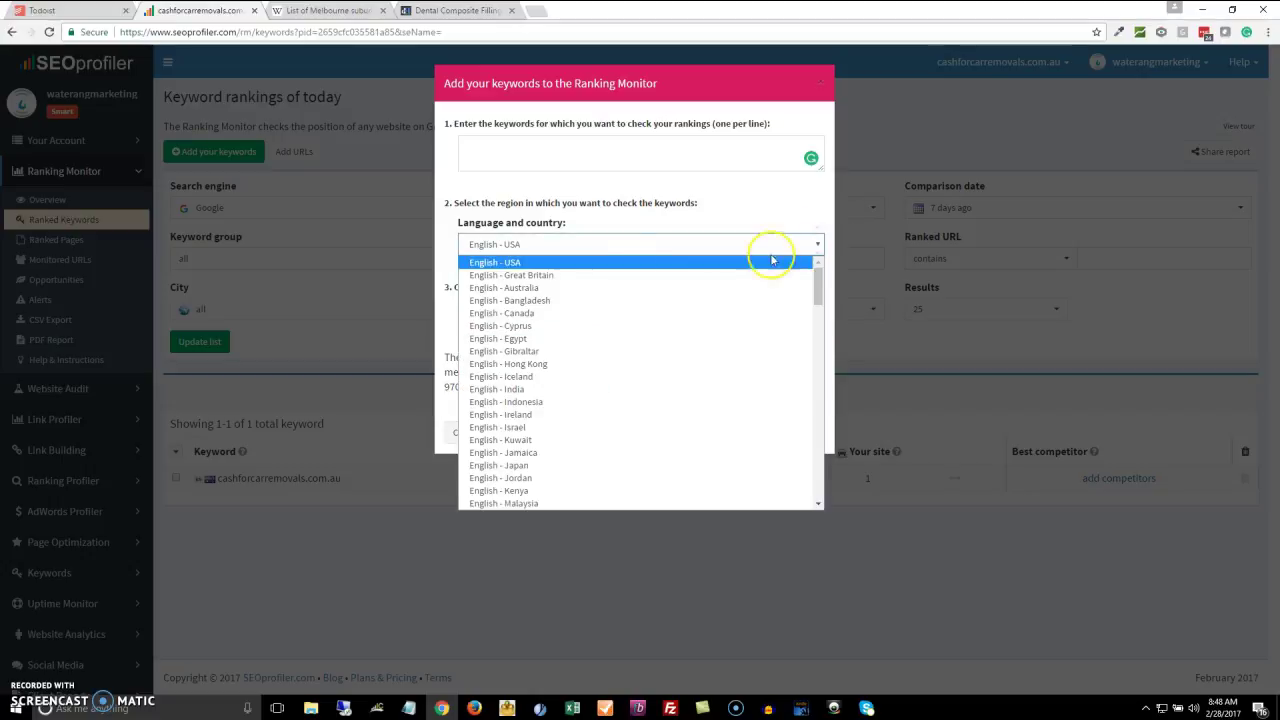
left_click(794, 209)
left_click(512, 328)
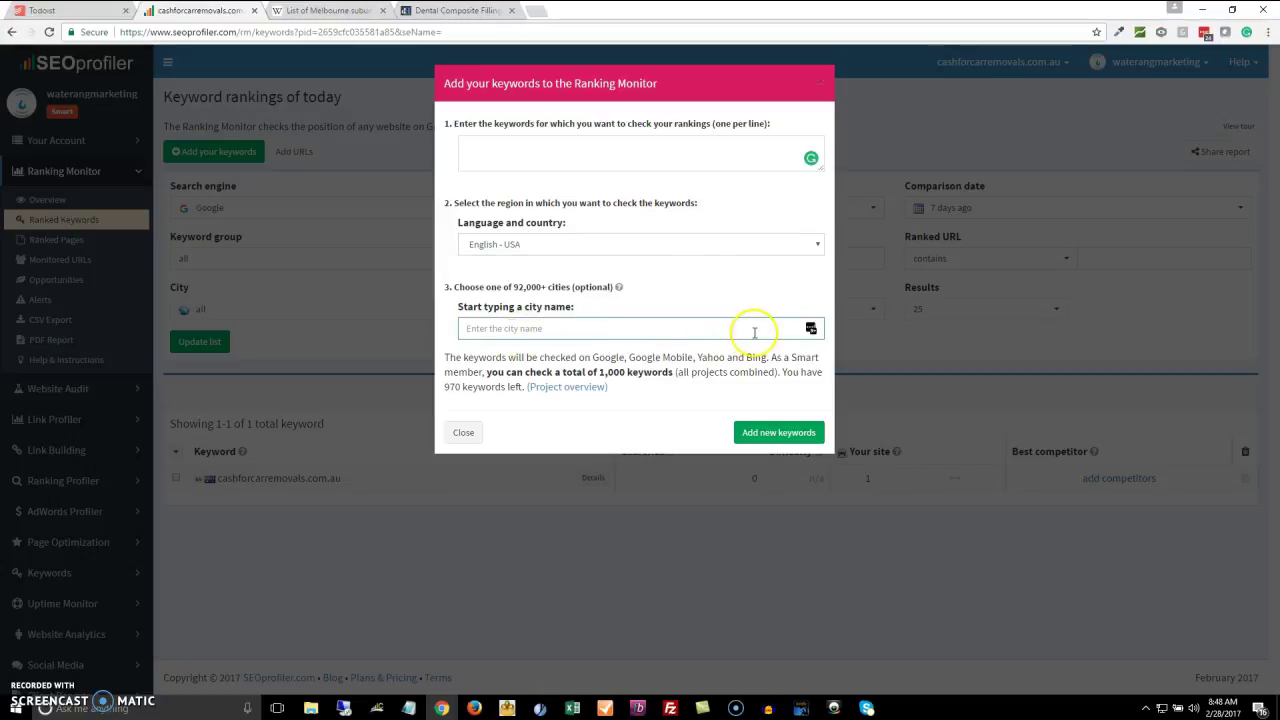
left_click(822, 82)
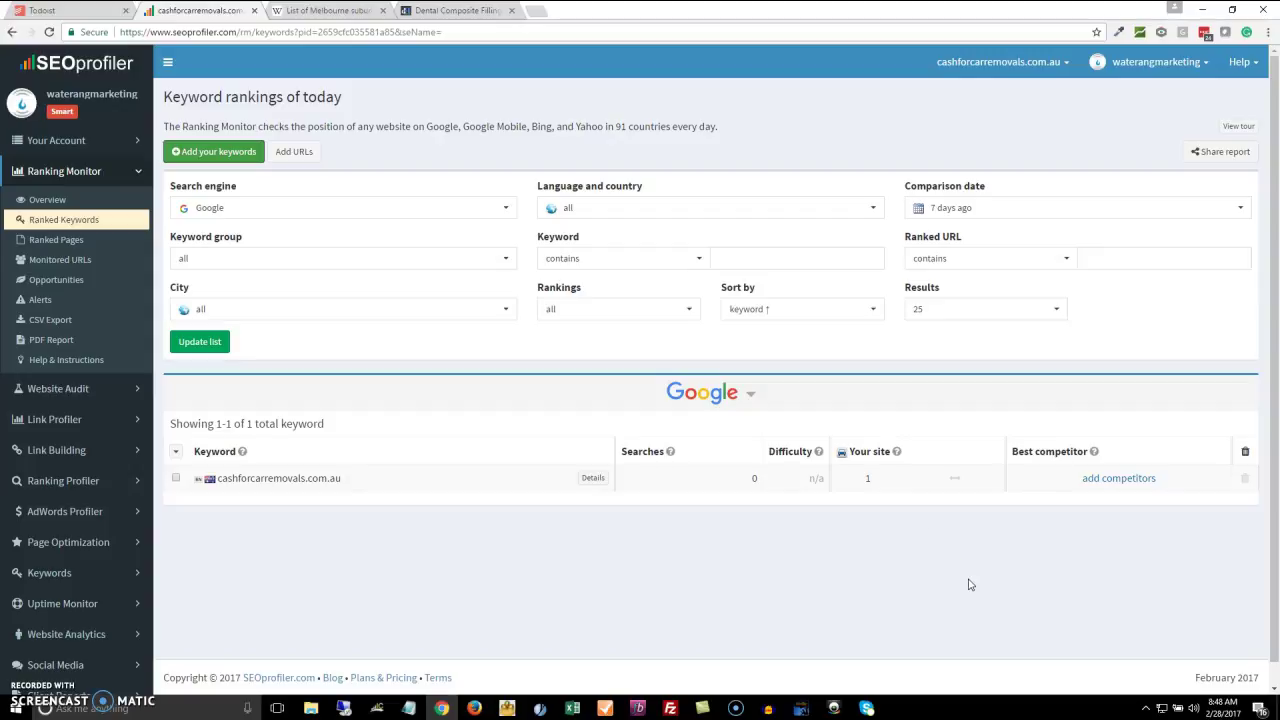
left_click(540, 708)
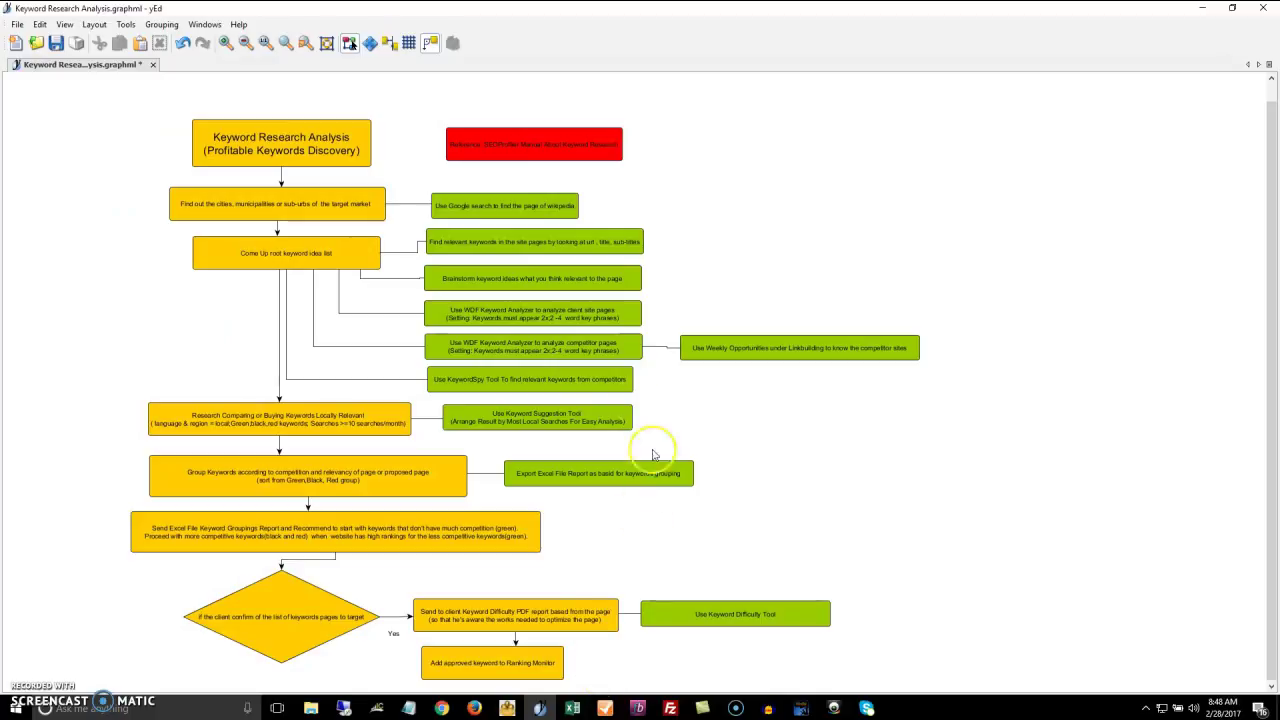